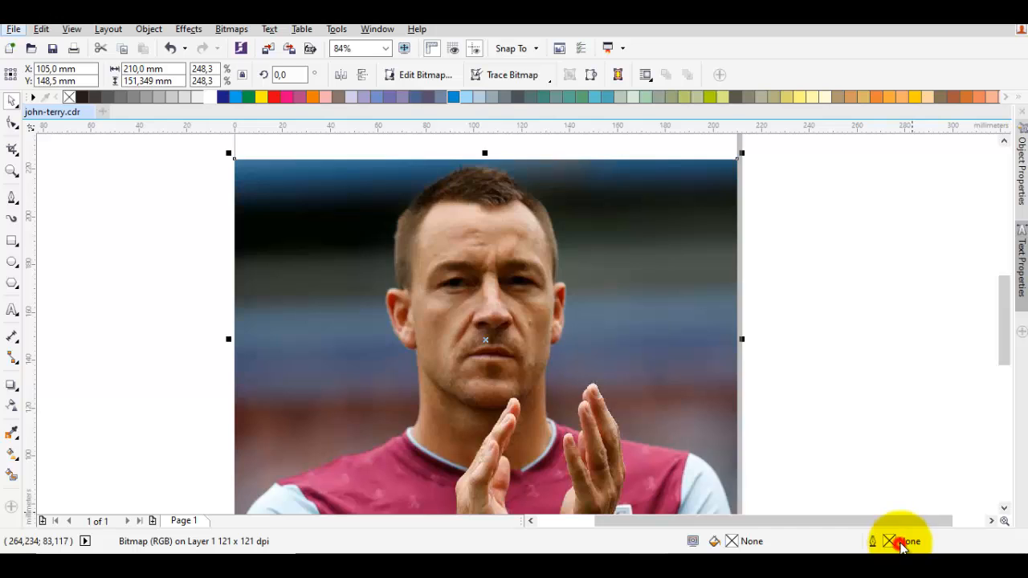
- With nothing selected, set the default outline width to 16 px
double_click(901, 544)
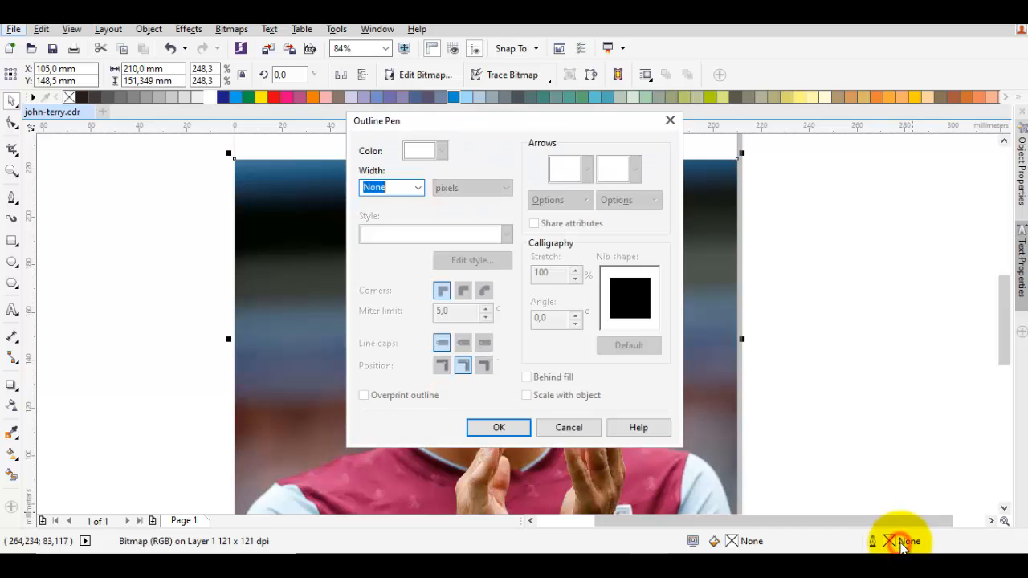
click(568, 427)
click(929, 418)
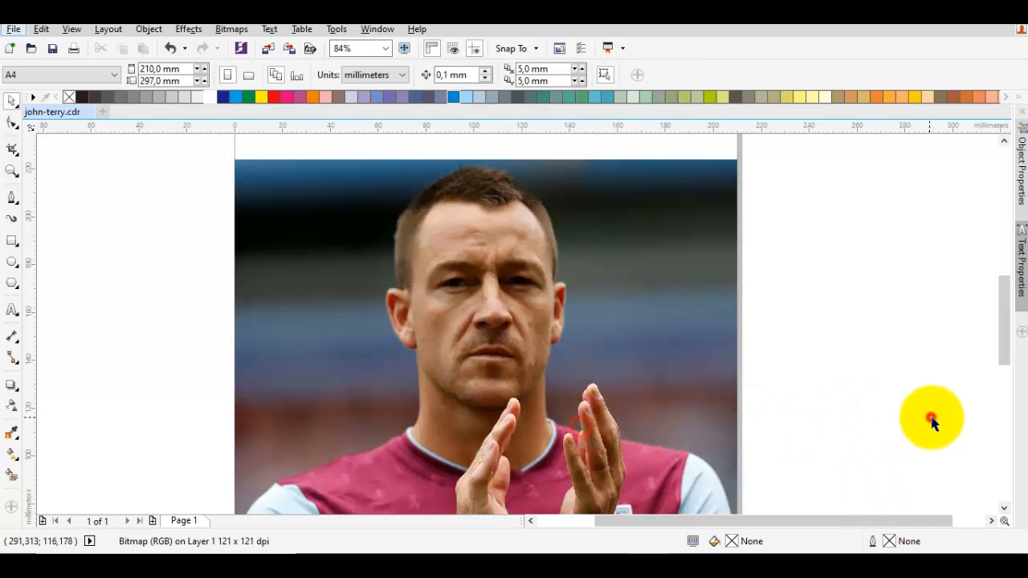
double_click(914, 540)
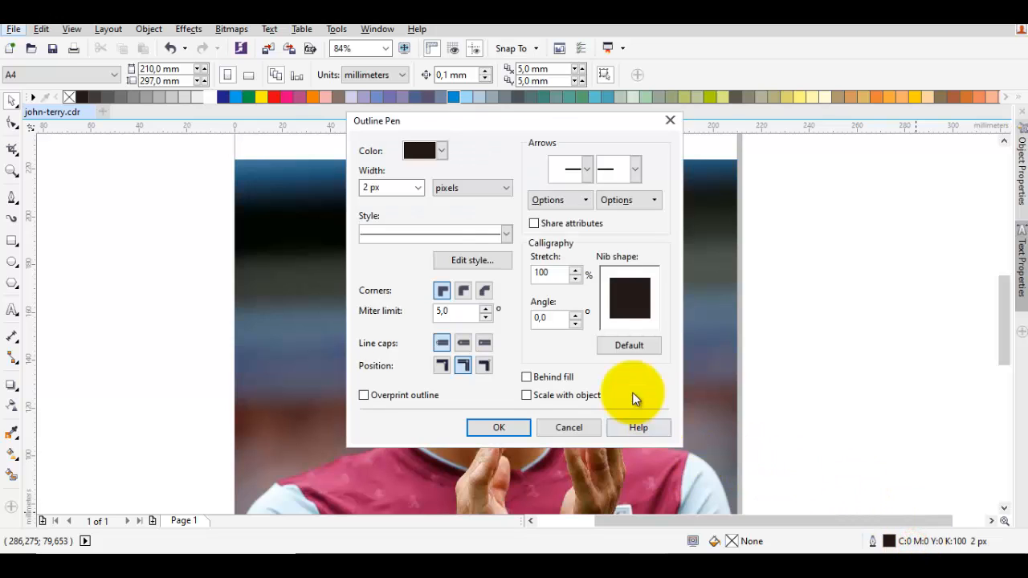
click(419, 188)
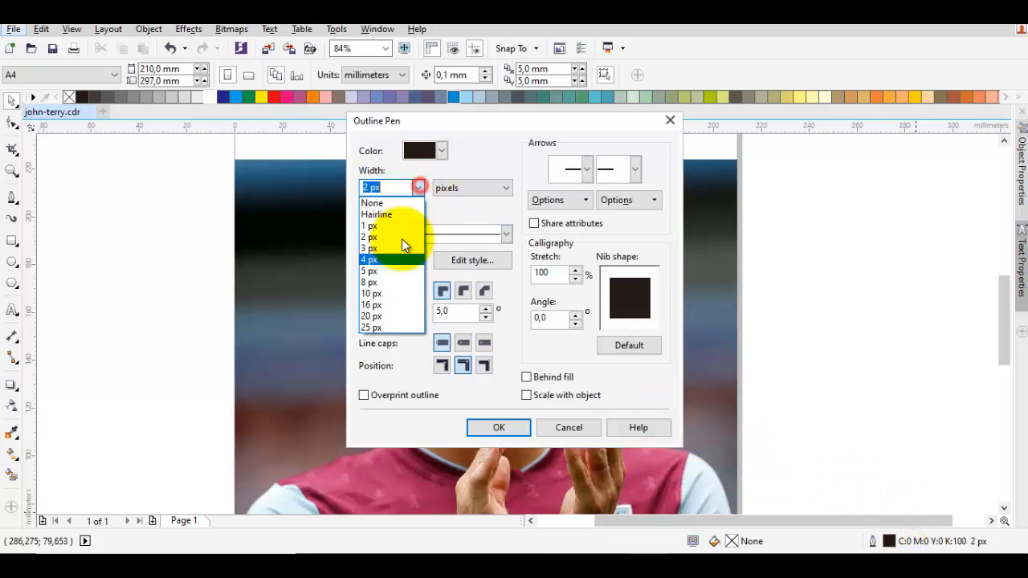
click(384, 299)
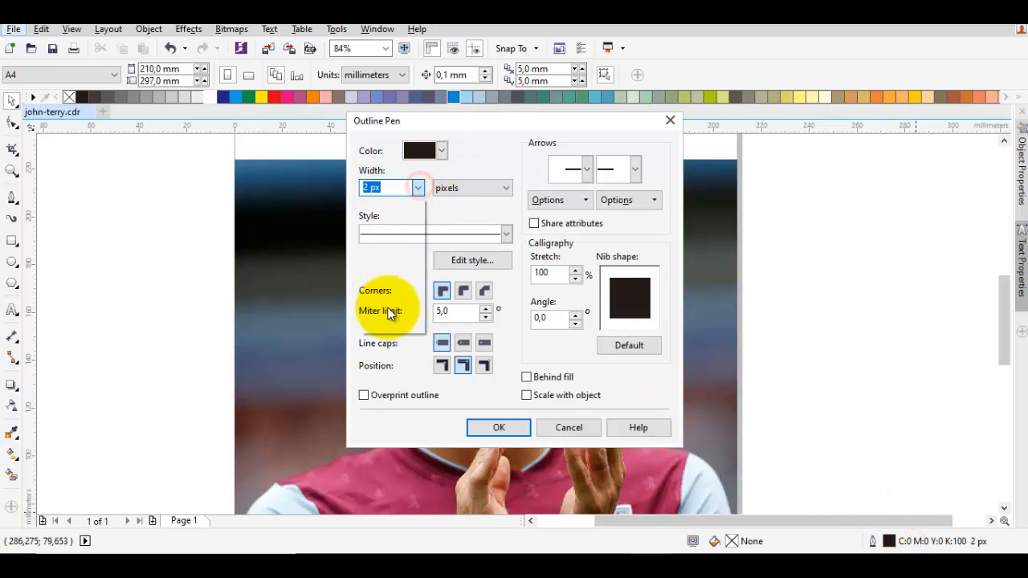
click(487, 429)
- Trace the eyebrow line above the photo's left eye with the Pen tool as an arc about 18 × 7 mm
drag(551, 412, 575, 435)
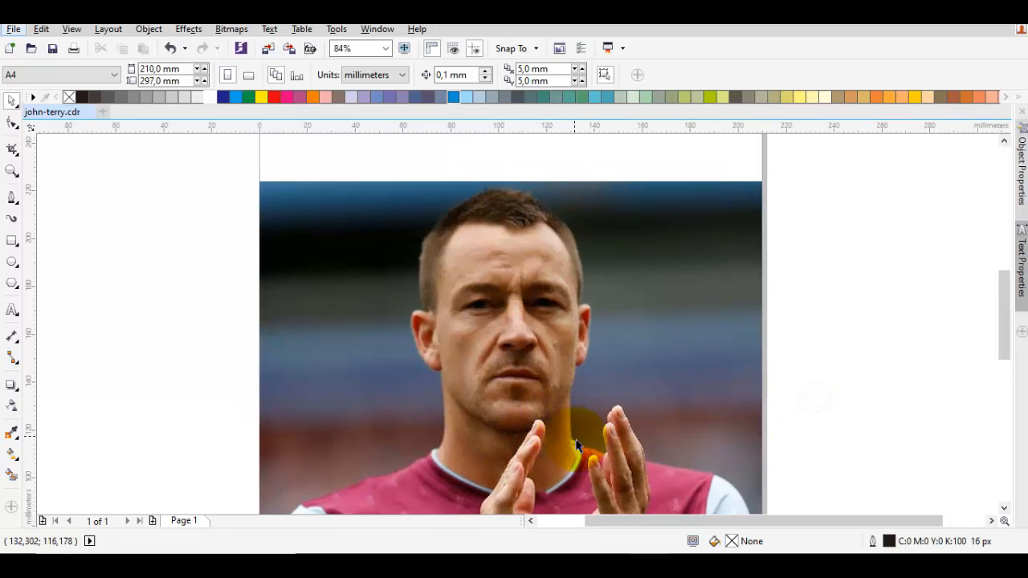
click(11, 197)
scroll(538, 253, up, 2)
drag(441, 267, 470, 256)
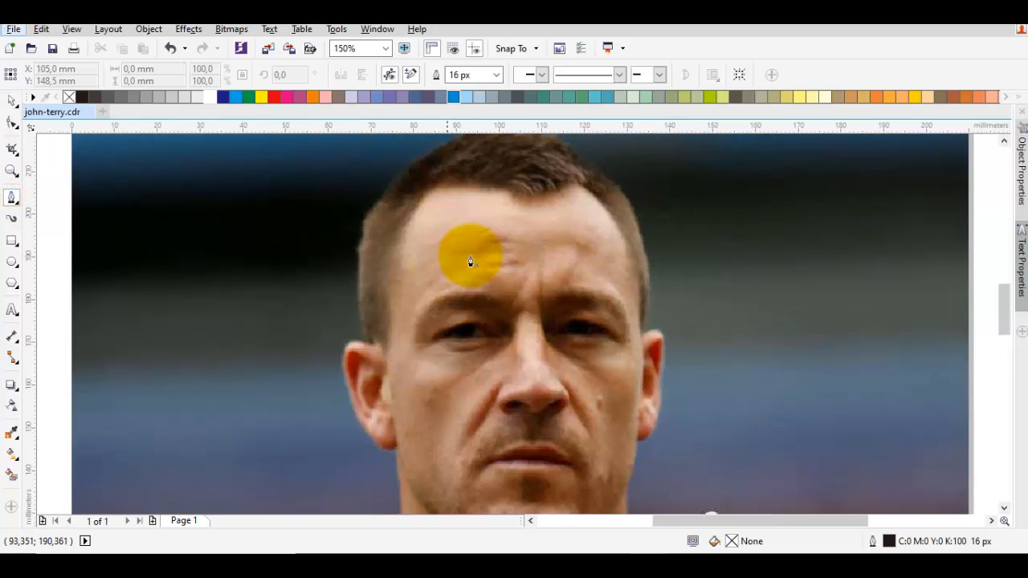
click(424, 334)
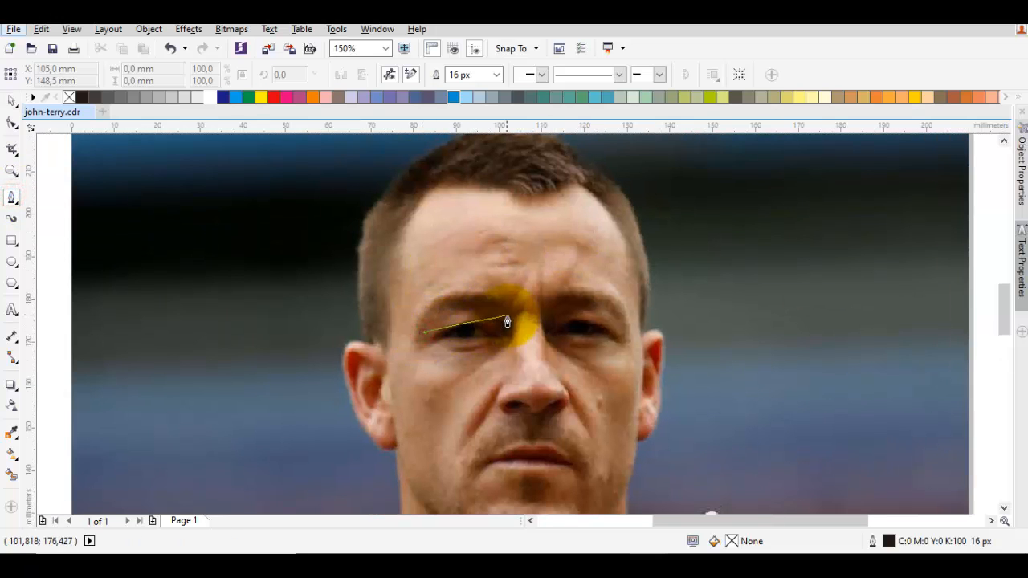
drag(500, 314, 565, 352)
scroll(563, 331, up, 2)
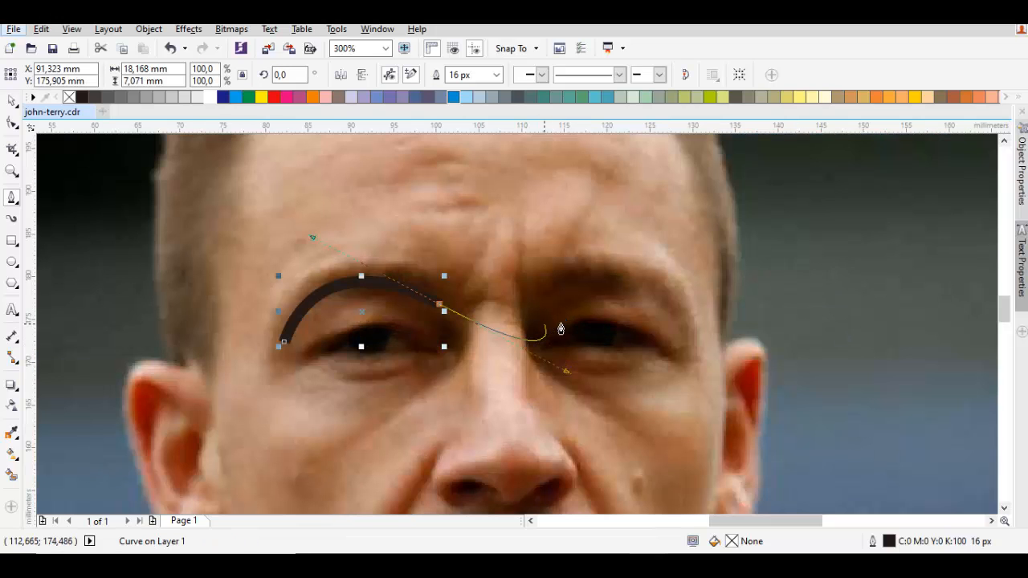
key(space)
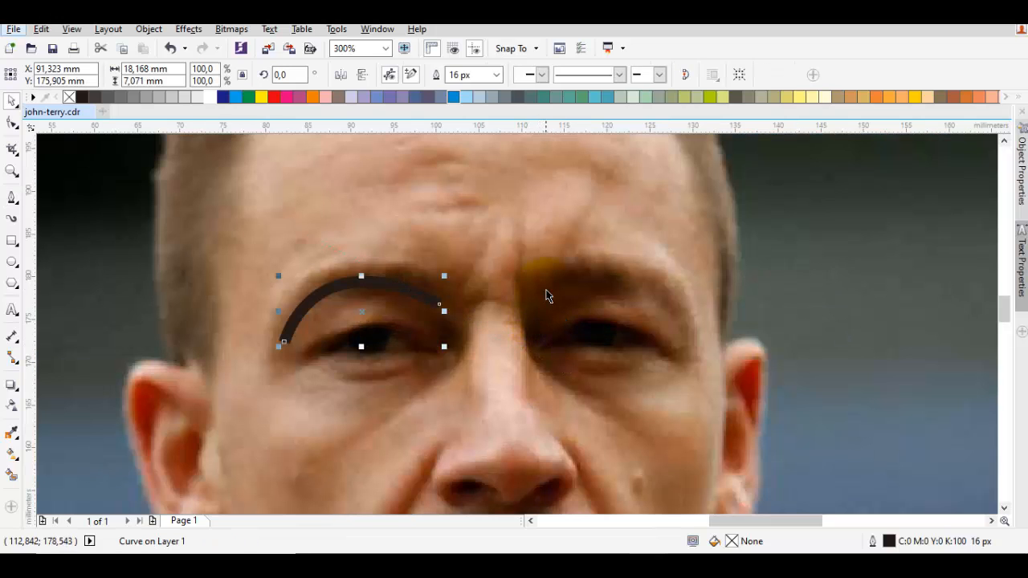
- Trace a matching single-arc eyebrow line above the photo's right eye with the Pen tool
click(534, 312)
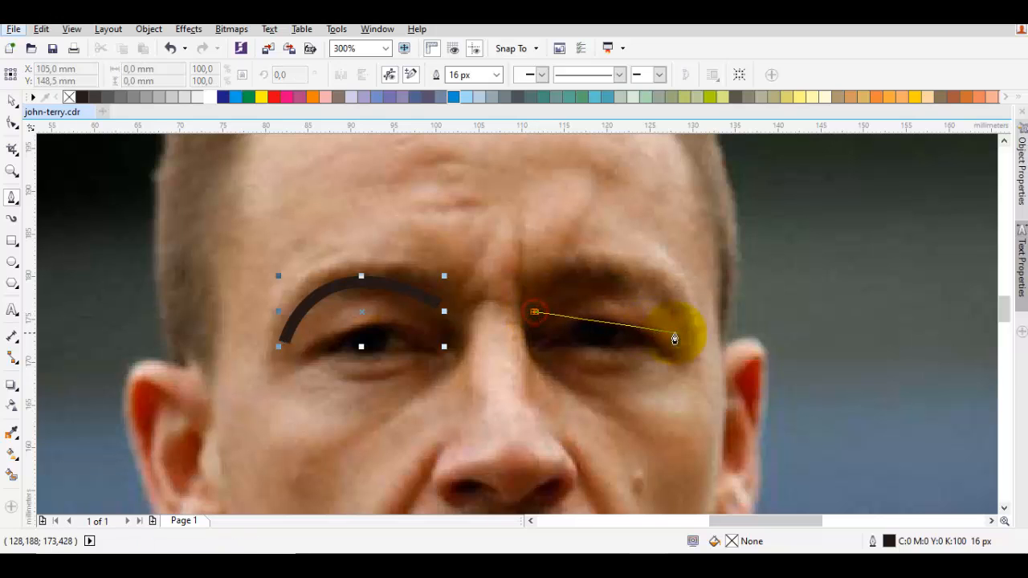
drag(690, 334, 769, 453)
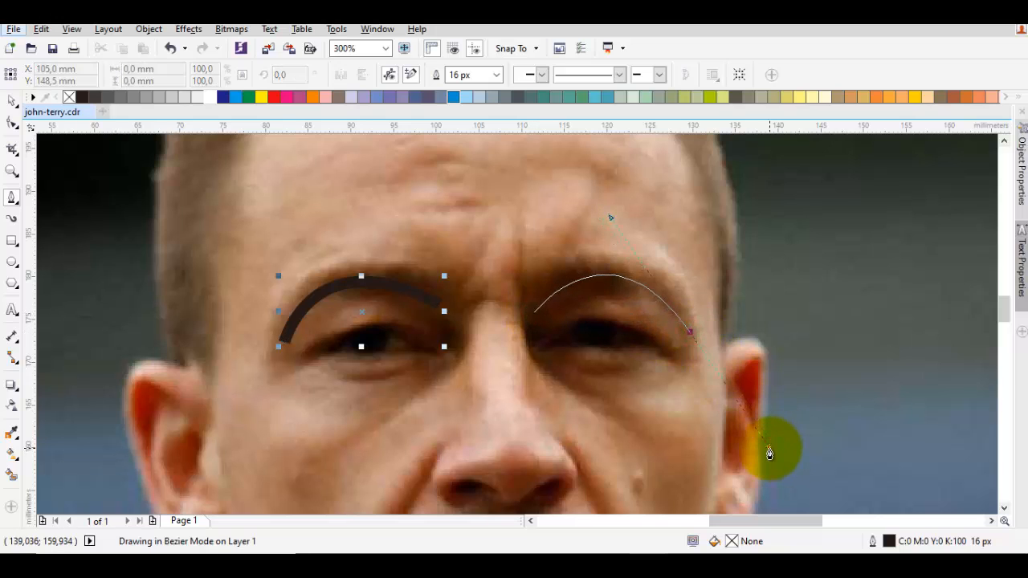
key(space)
click(465, 360)
drag(465, 360, 486, 350)
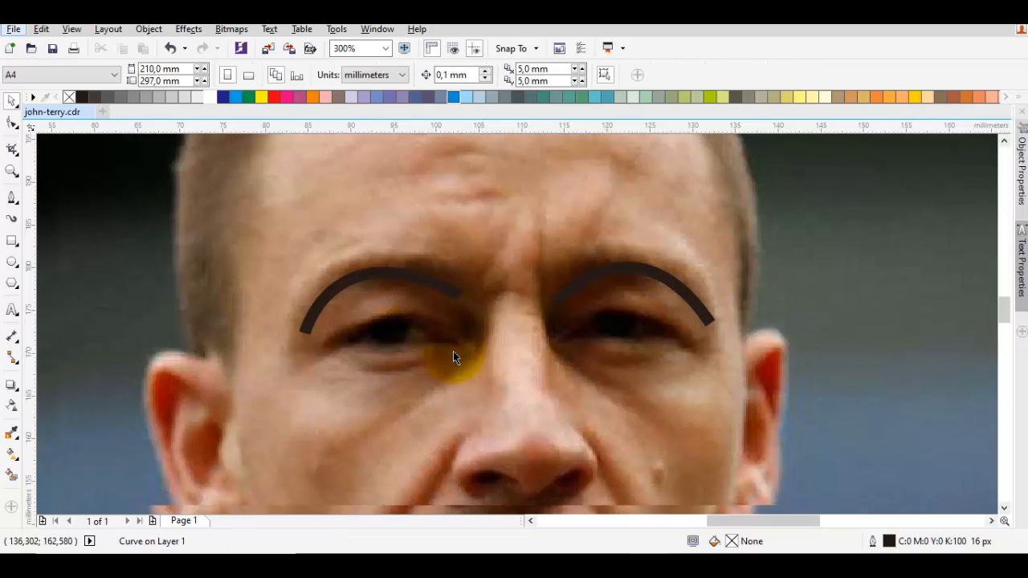
- Trace the upper eyelid of the photo's left eye as a single arc from corner to corner
key(space)
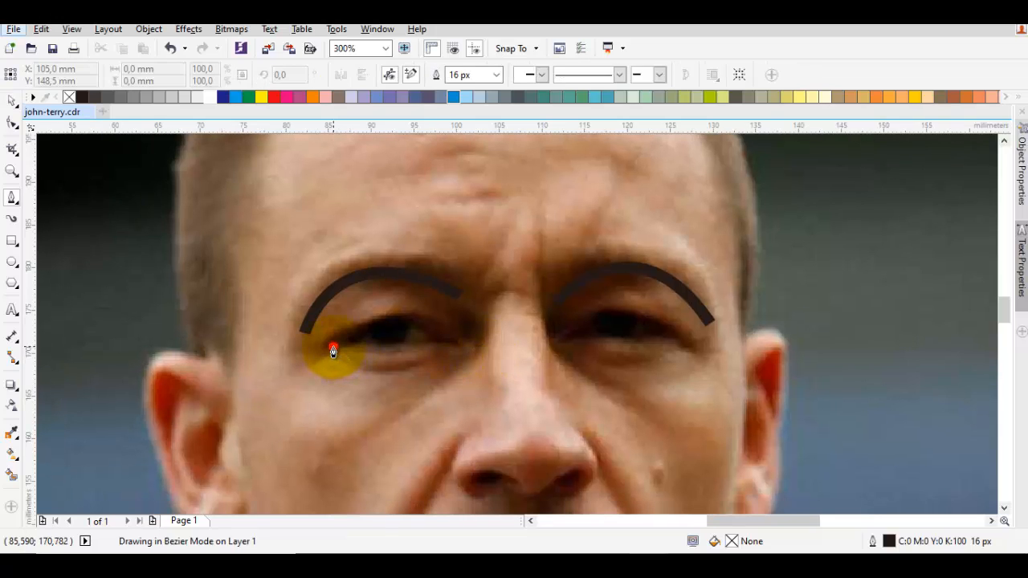
click(334, 348)
drag(452, 346, 515, 406)
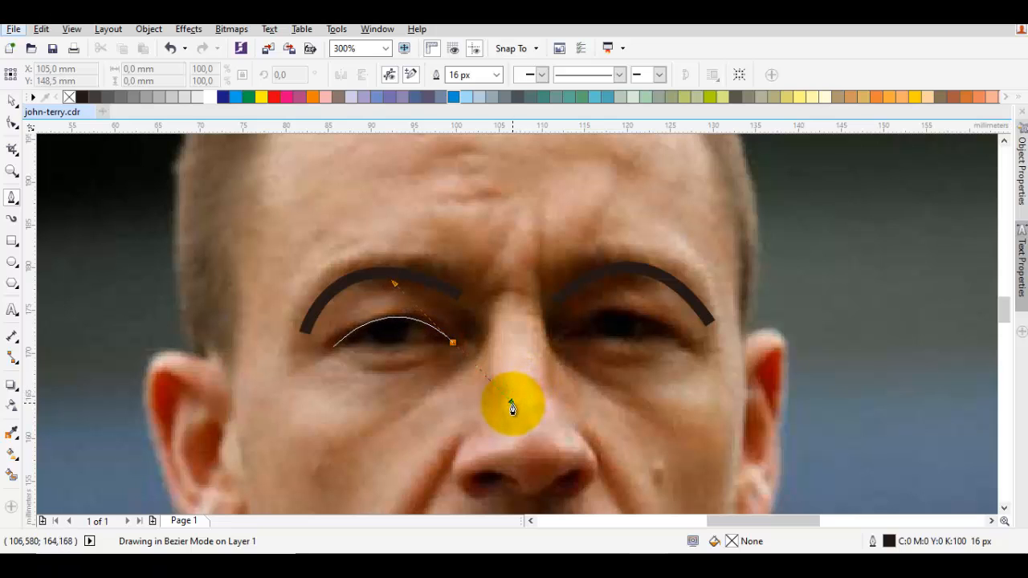
key(space)
key(space)
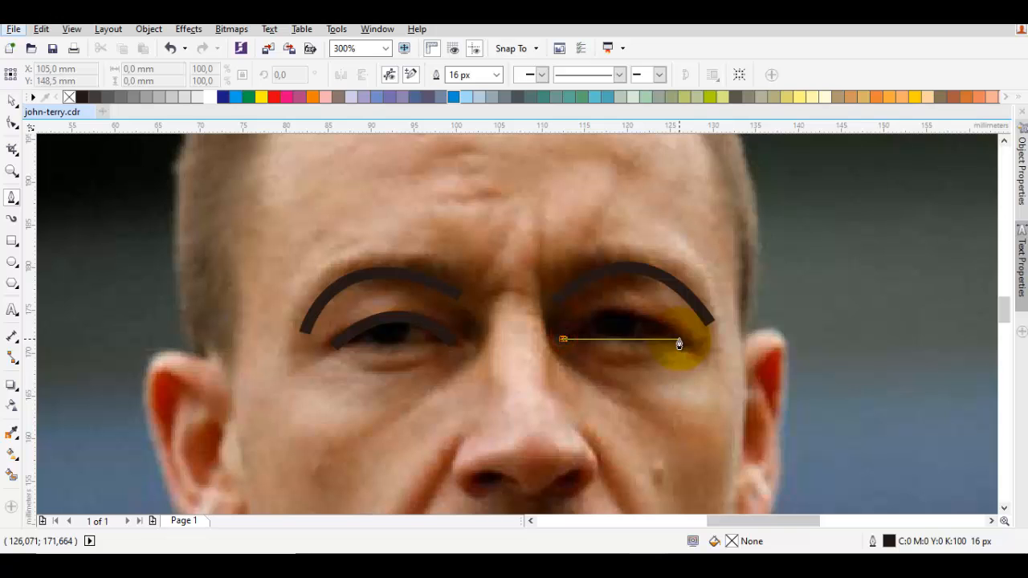
- Trace the upper eyelid of the photo's right eye as an arc about 13.6 × 3.5 mm
drag(679, 341, 751, 406)
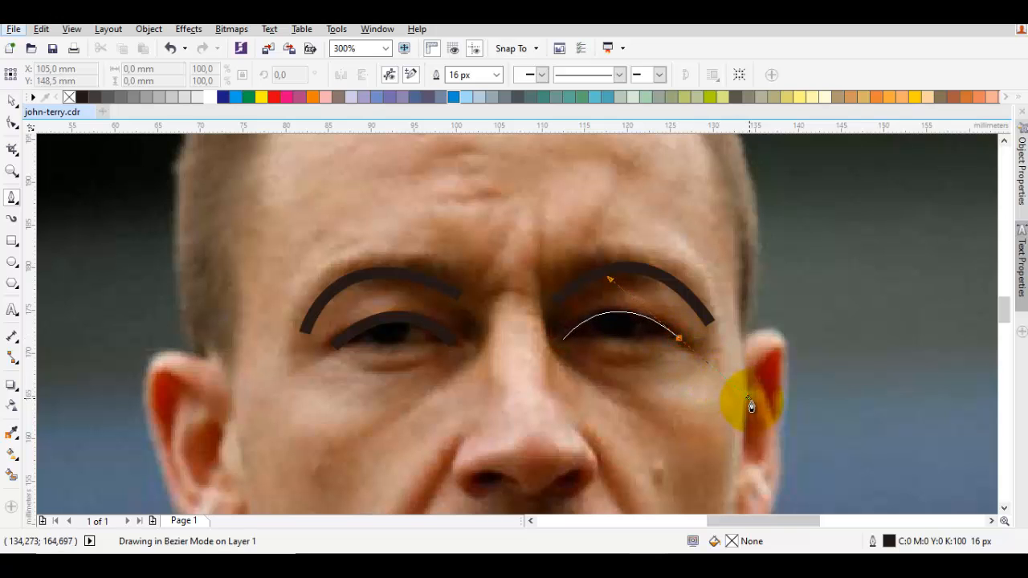
key(space)
key(Escape)
- Draw a circle about 5 mm wide over the left eye's pupil, filled black with no outline
scroll(434, 325, up, 1)
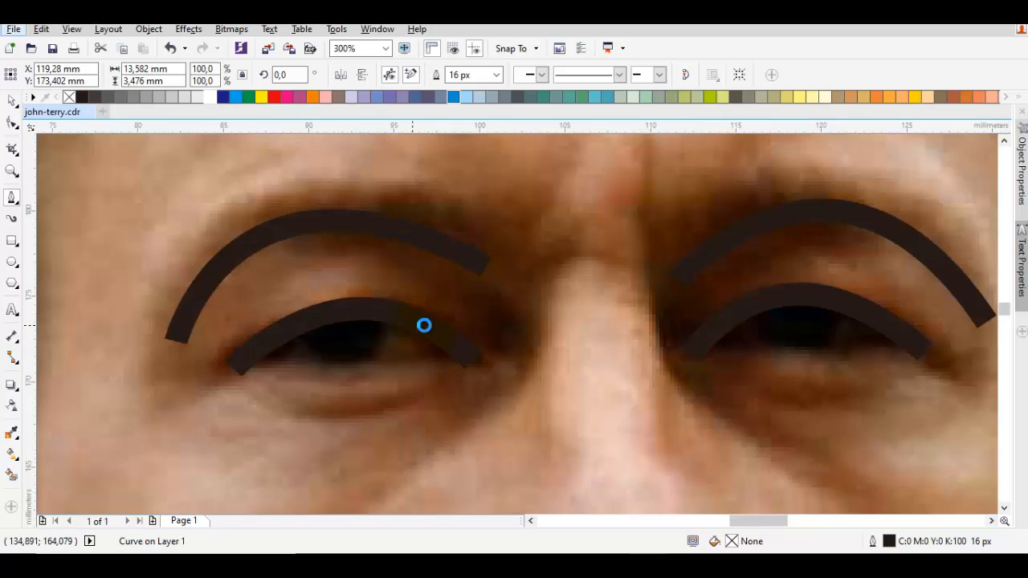
drag(408, 326, 470, 273)
click(8, 241)
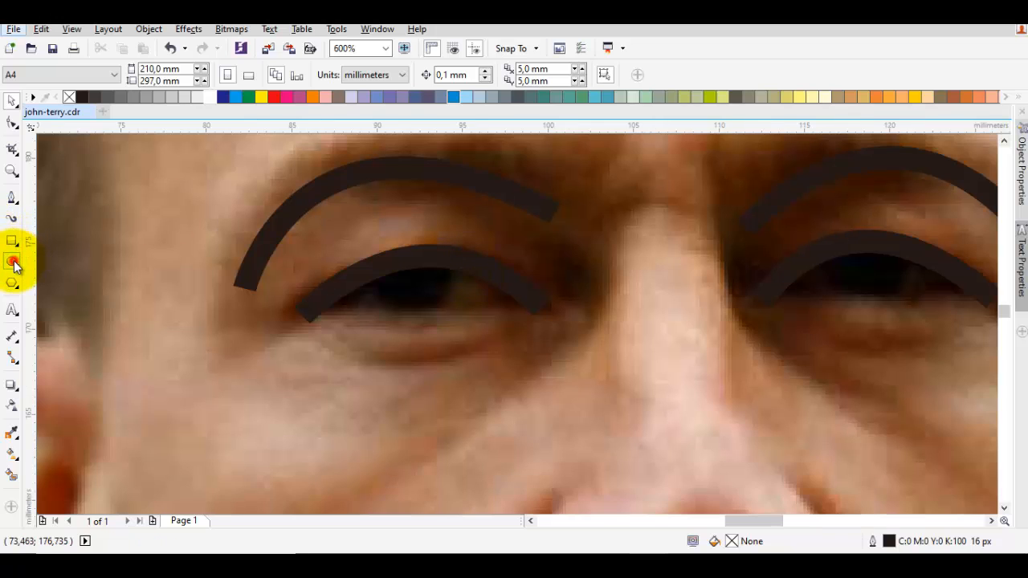
click(13, 263)
drag(407, 283, 454, 330)
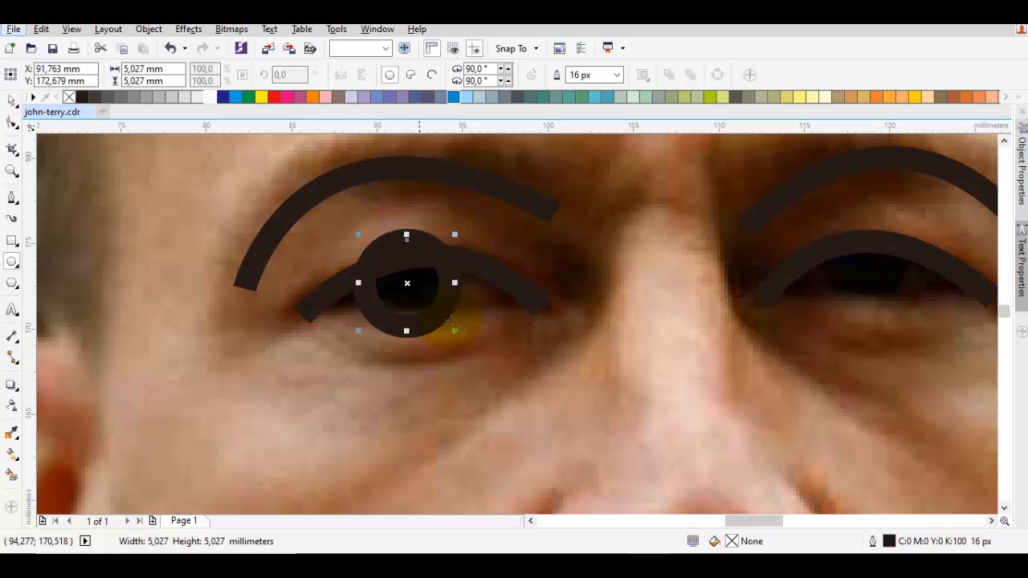
click(81, 97)
right_click(68, 97)
key(space)
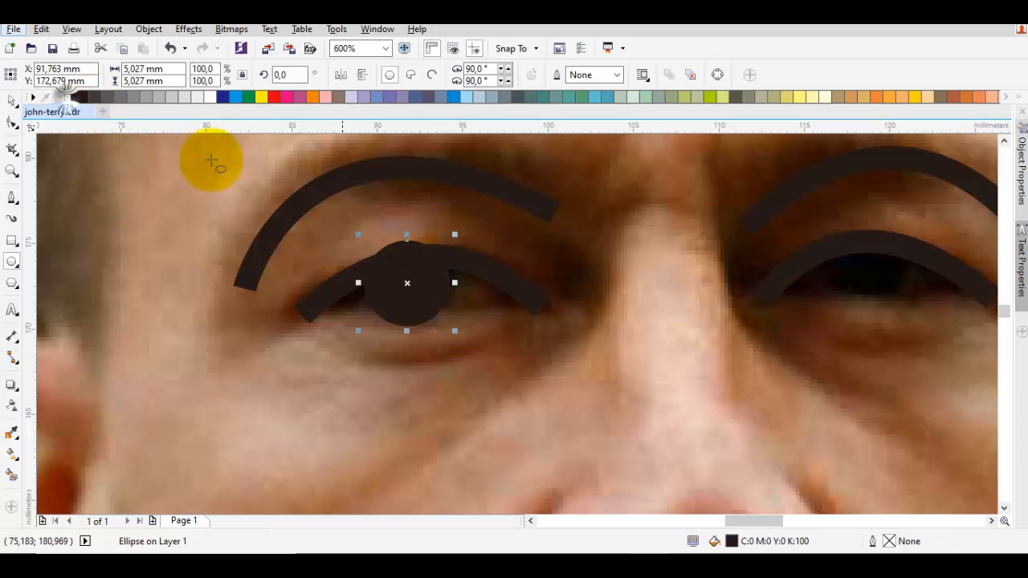
- Shrink the pupil circle to about 4.1 mm and place a copy under the right eyelid arc
scroll(383, 282, up, 1)
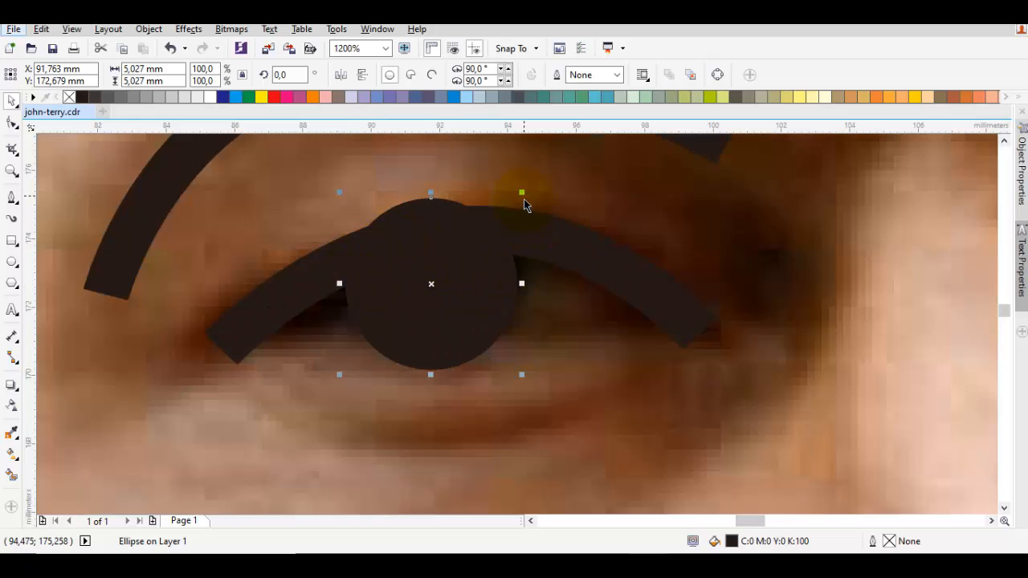
drag(523, 196, 522, 218)
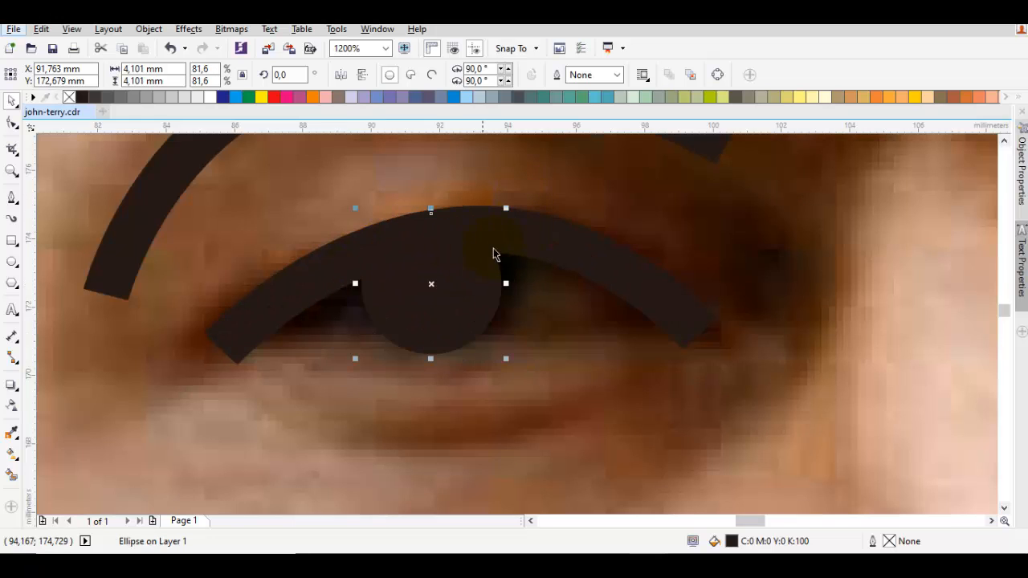
scroll(482, 276, down, 1)
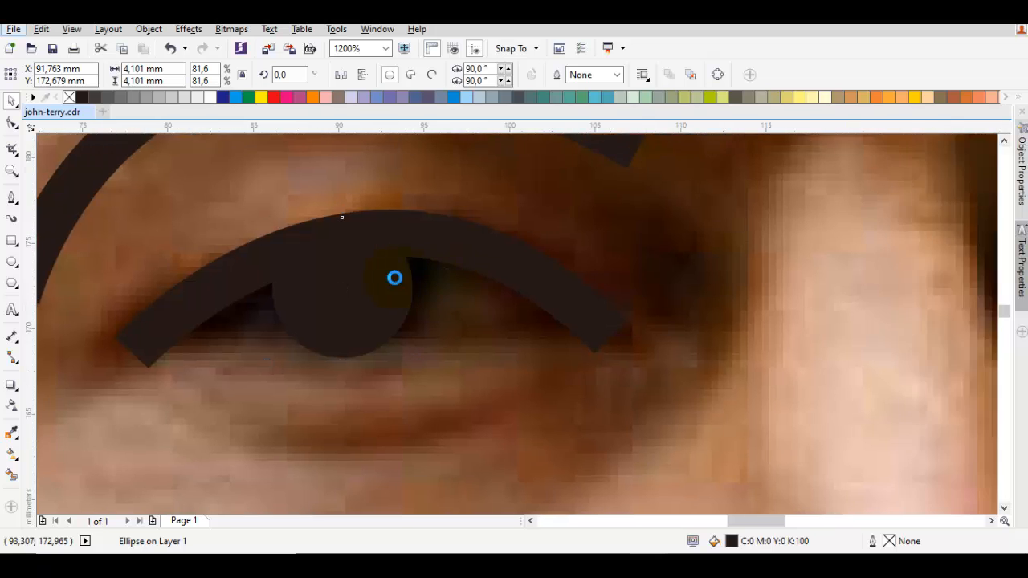
scroll(386, 280, right, 2)
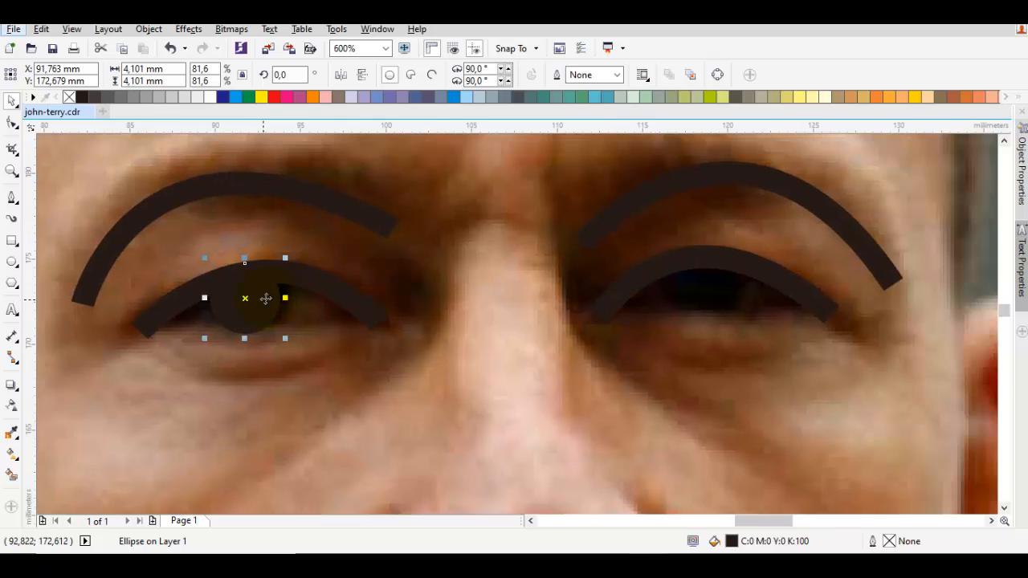
drag(266, 299, 694, 366)
scroll(723, 291, up, 2)
drag(698, 366, 698, 344)
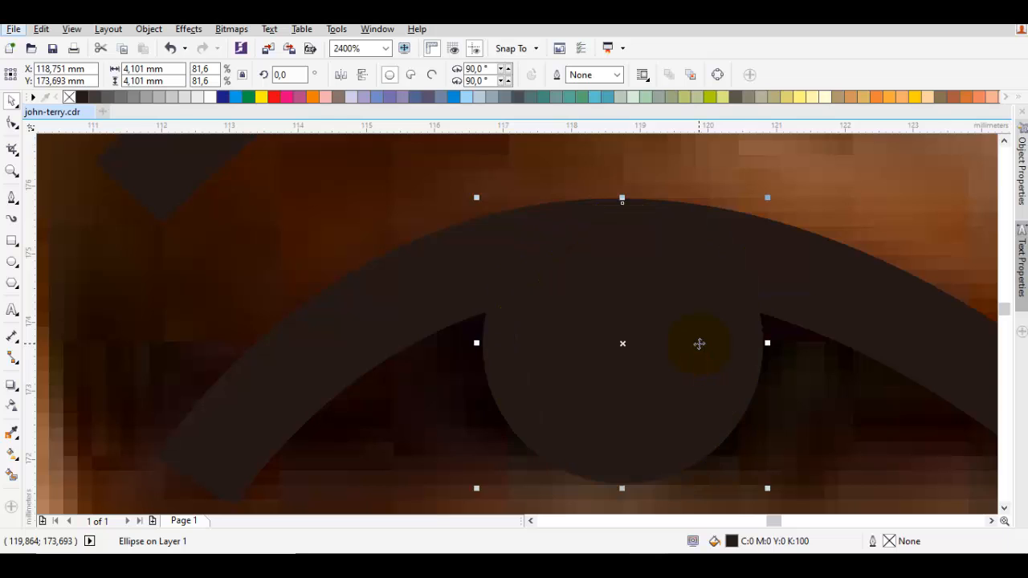
- Move the left eye's pupil circle slightly upward so it tucks under the eyelid arc
scroll(699, 344, down, 2)
click(514, 356)
drag(398, 357, 521, 332)
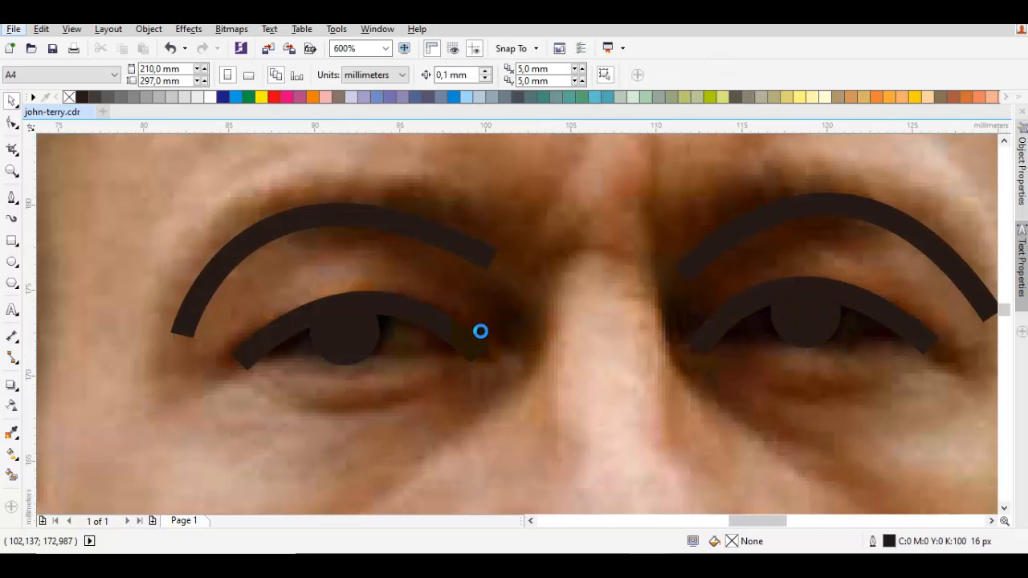
scroll(331, 329, up, 2)
click(449, 359)
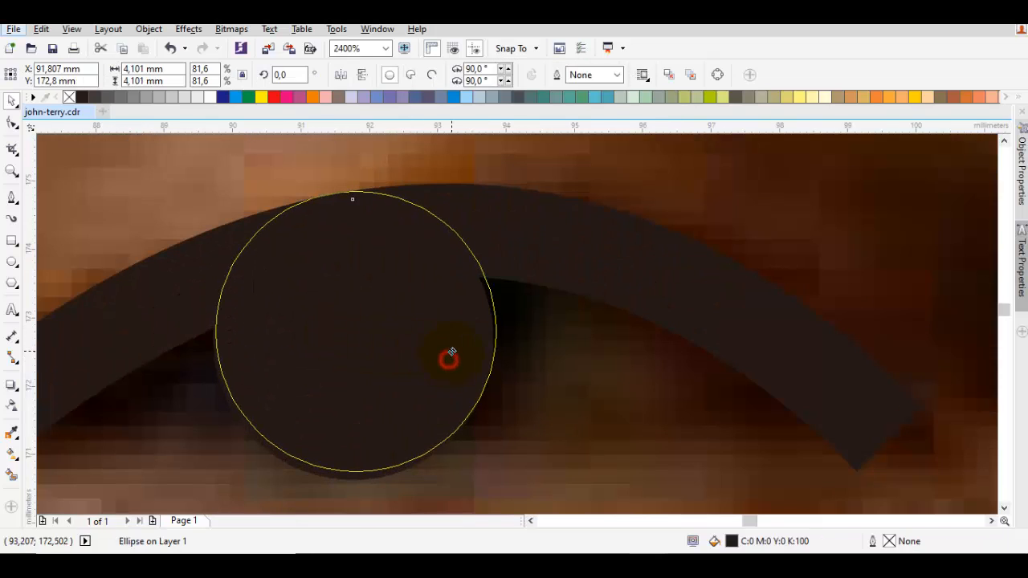
drag(449, 356, 449, 355)
key(Escape)
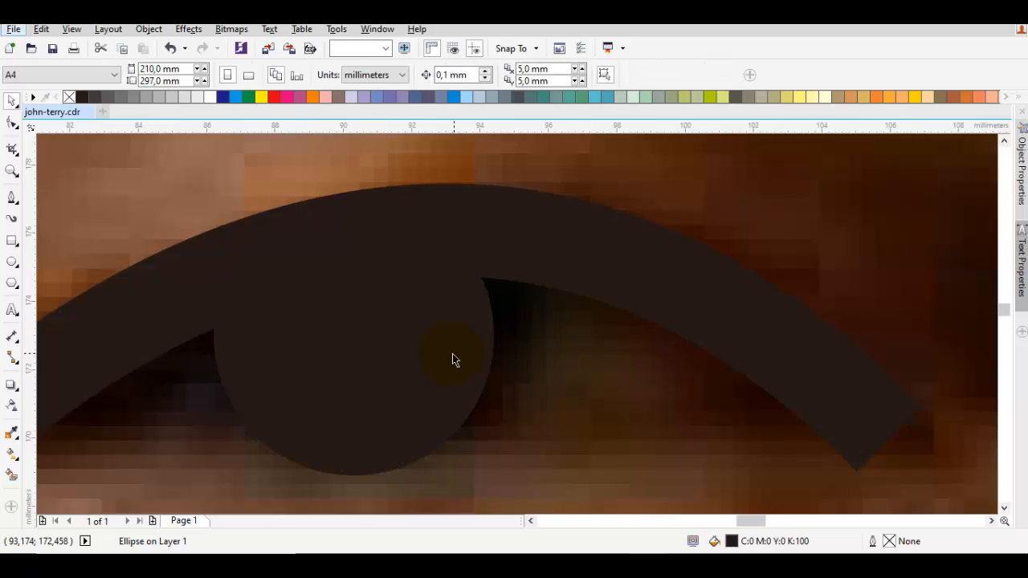
- Trace the nose with the Pen tool as a curve from the bridge down and around beneath the tip
scroll(454, 356, down, 2)
drag(620, 413, 518, 377)
scroll(518, 378, down, 4)
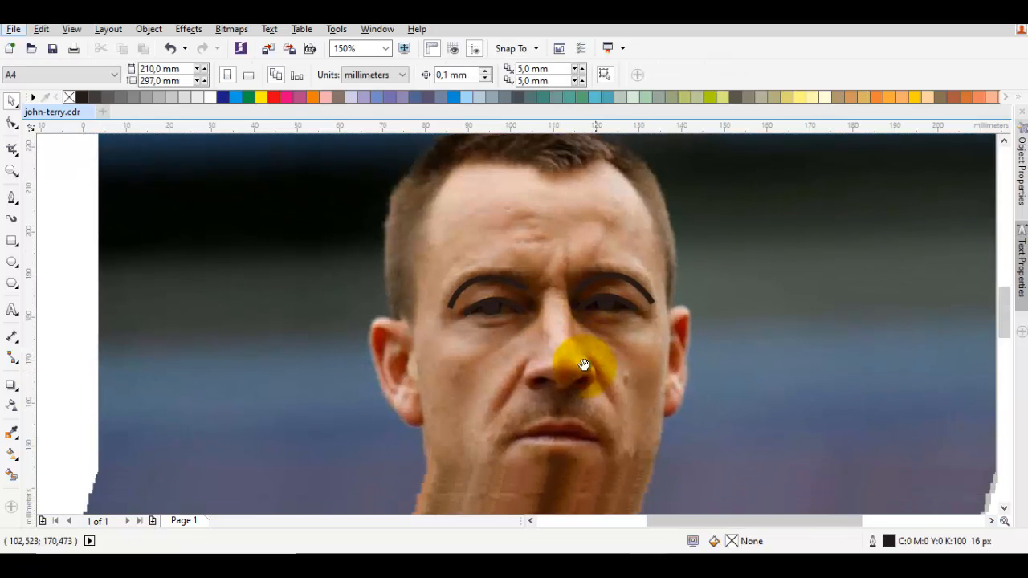
key(F5)
scroll(567, 331, up, 2)
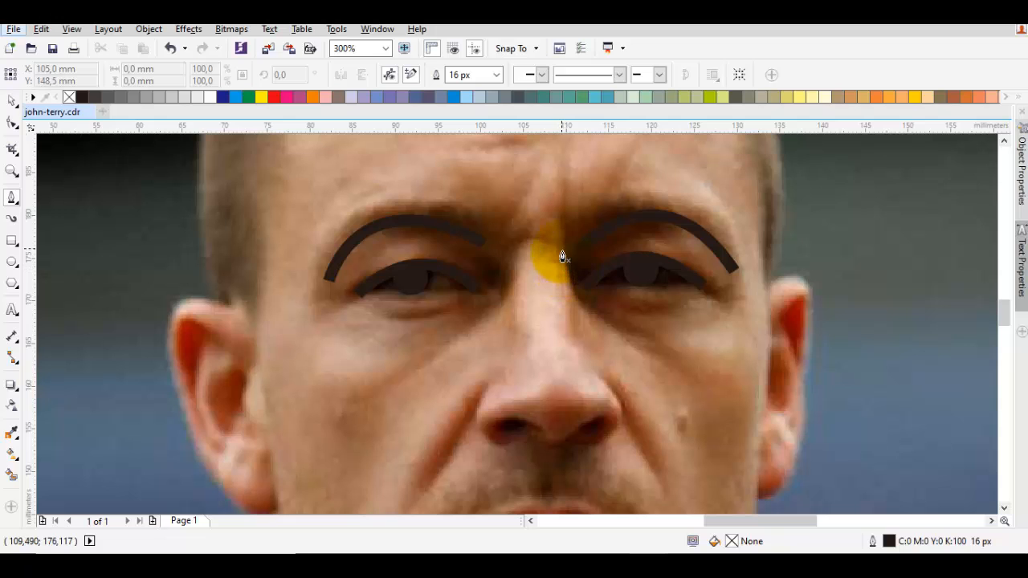
drag(561, 254, 567, 358)
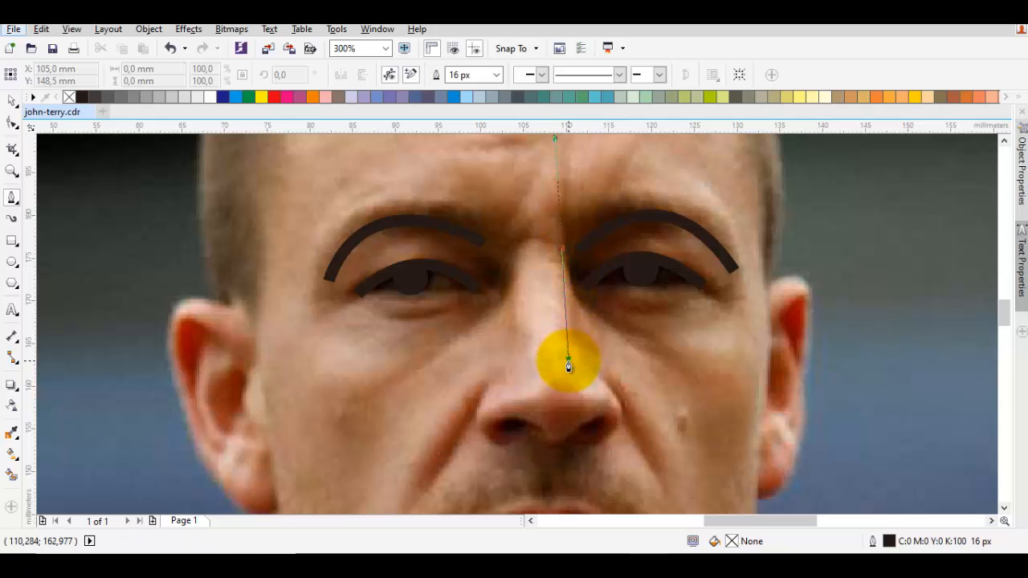
drag(521, 422, 387, 404)
key(space)
key(Escape)
- Trace the line between the lips as a shallow arc from one mouth corner to the other
drag(592, 506, 583, 319)
key(space)
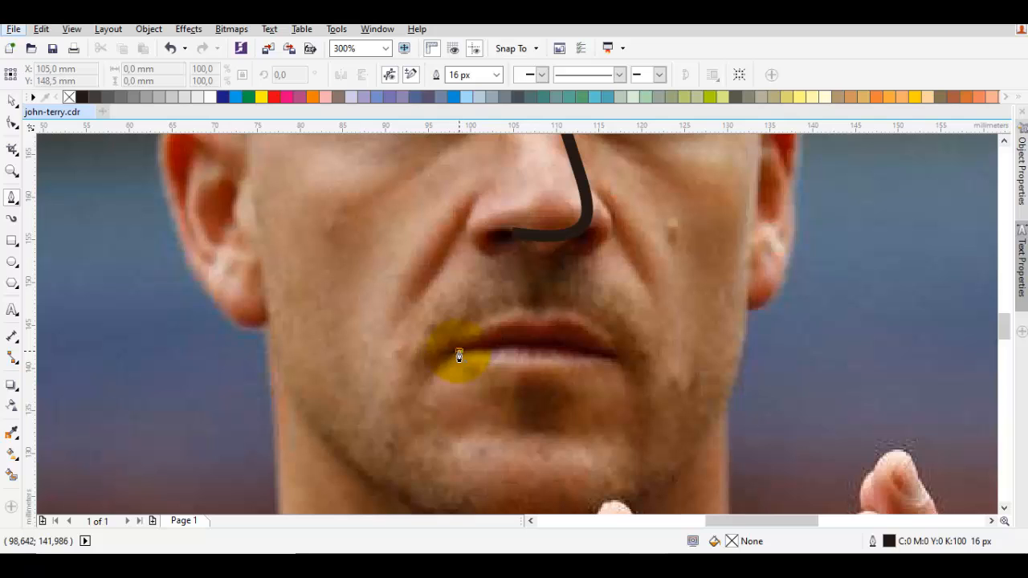
click(459, 353)
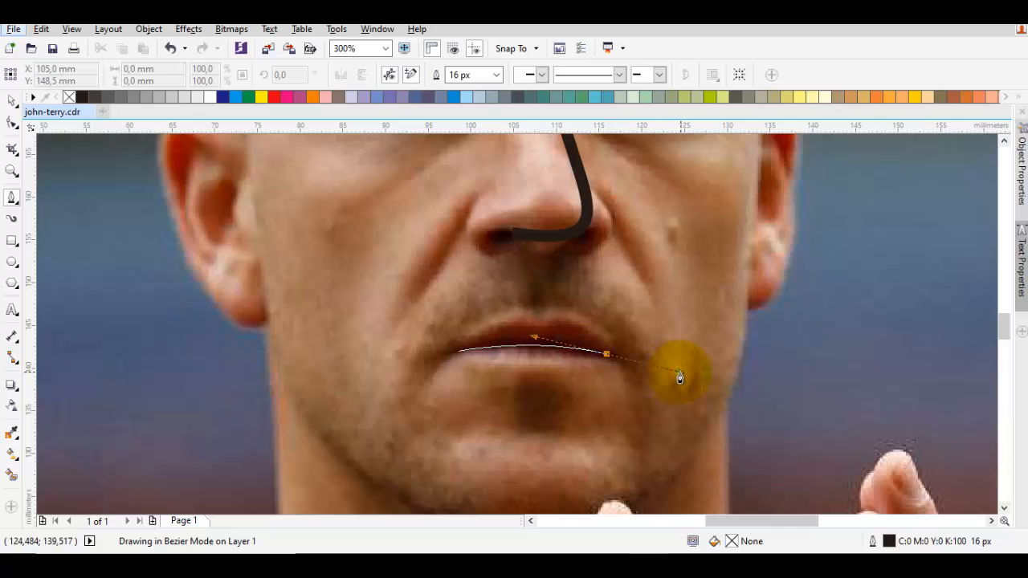
drag(680, 372, 682, 372)
key(space)
key(Escape)
- Move the photo away from the traced lines to check them, and undo the move
scroll(684, 370, down, 2)
drag(747, 325, 350, 320)
click(834, 358)
key(ctrl+z)
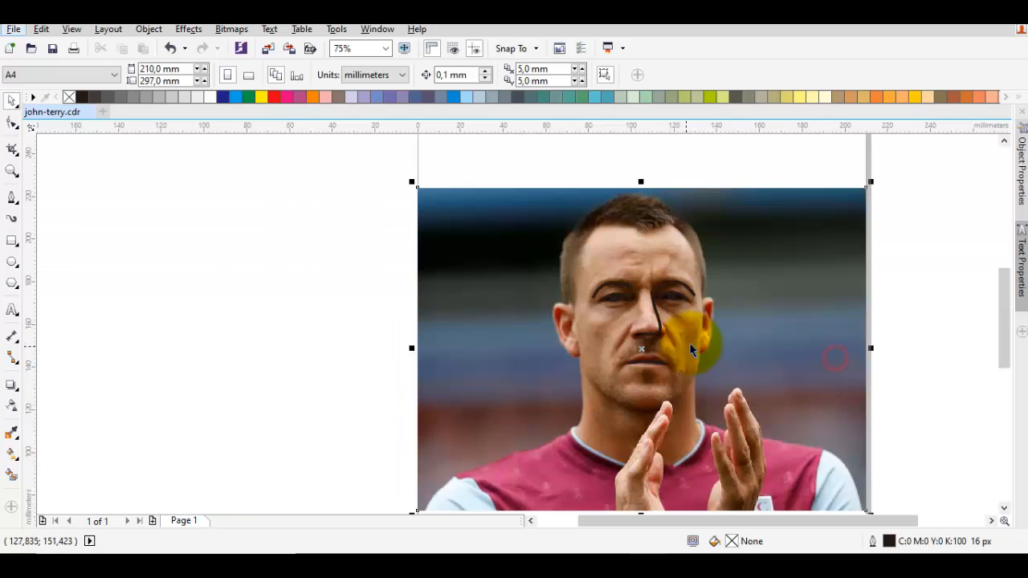
- Draw two short straight diagonal lines with the Pen tool for the cheek folds on either side of the nose
scroll(690, 344, up, 4)
key(Escape)
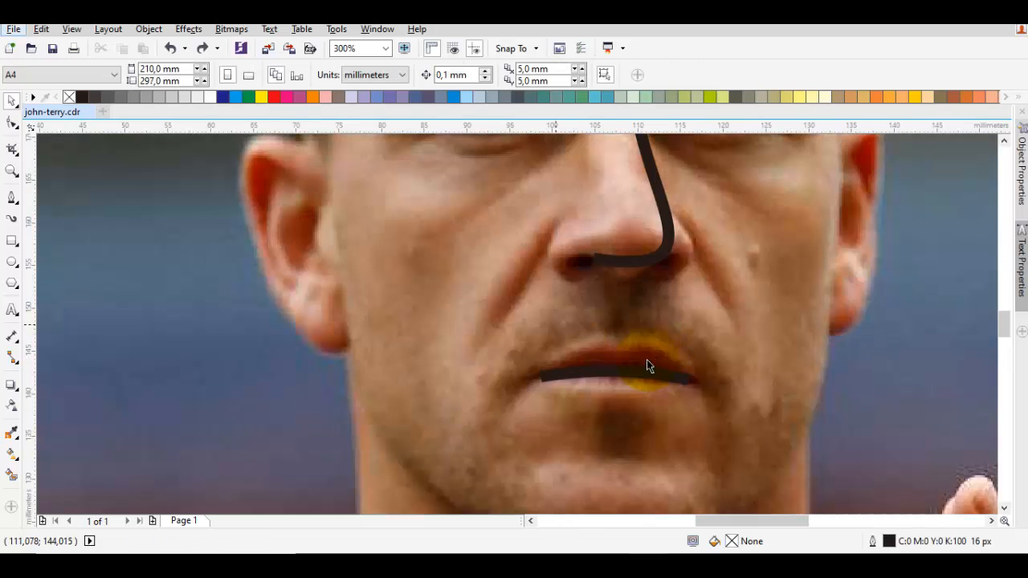
key(space)
scroll(510, 322, up, 2)
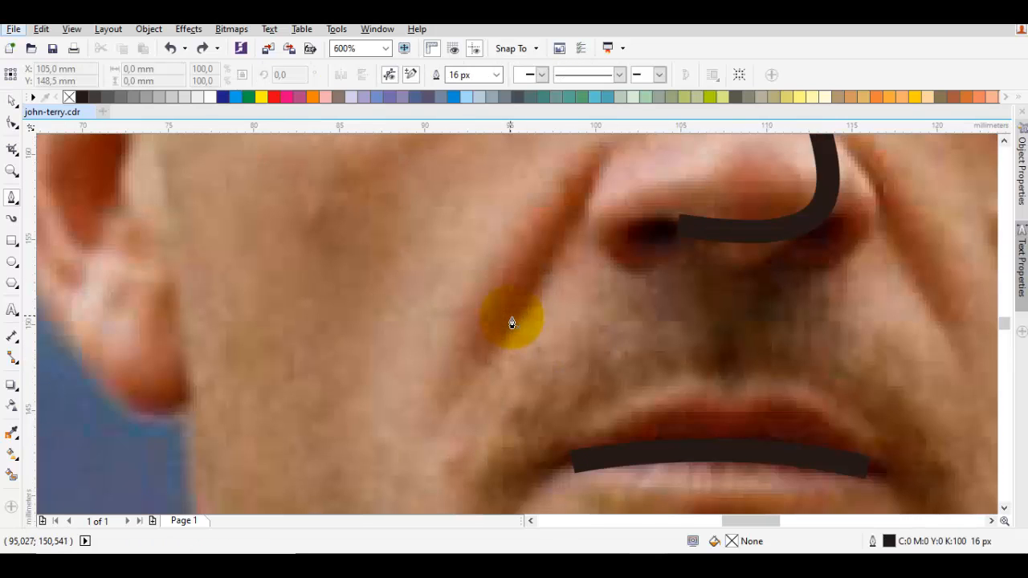
drag(517, 321, 566, 251)
click(573, 223)
drag(877, 264, 595, 280)
key(Escape)
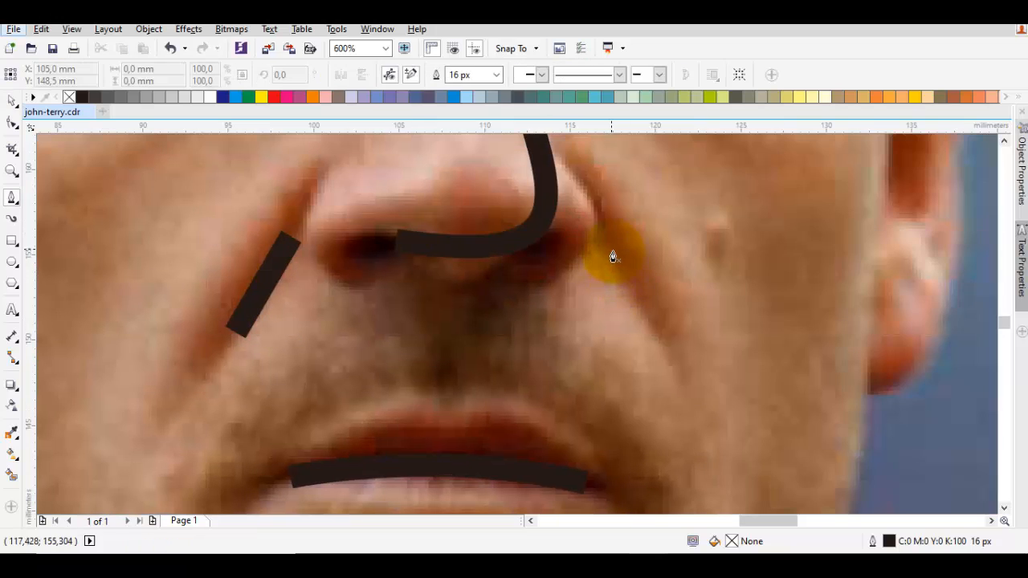
click(610, 243)
click(654, 310)
key(space)
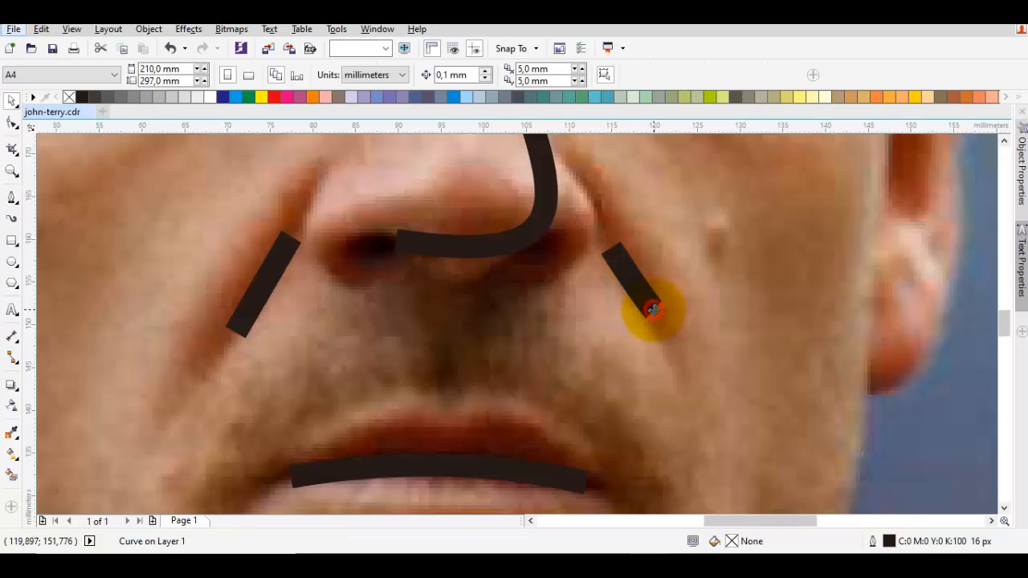
- Move the photo aside to check all the traced facial lines, and undo the move
scroll(654, 310, down, 2)
scroll(653, 310, down, 4)
drag(752, 301, 328, 289)
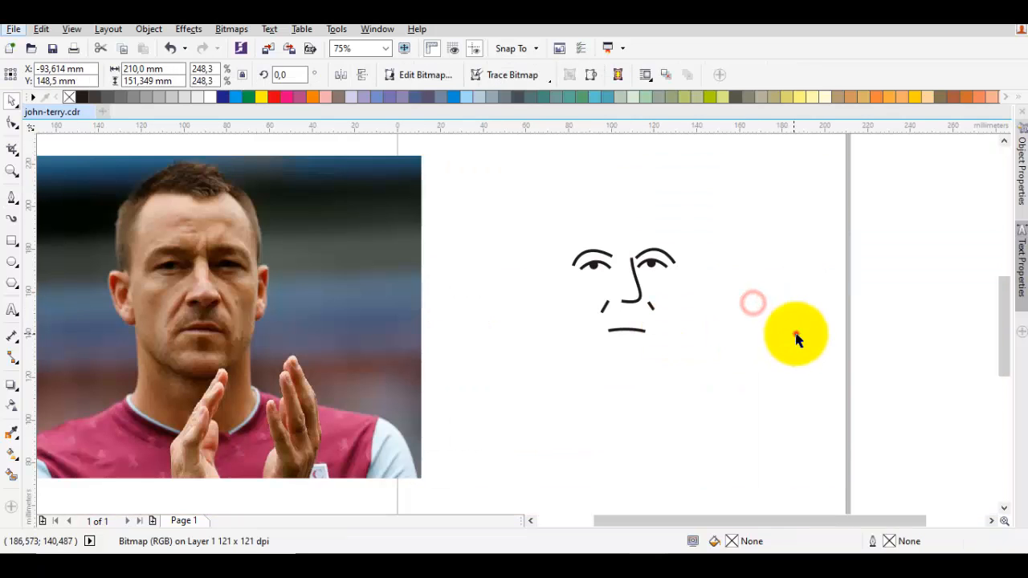
click(795, 334)
key(ctrl+z)
- Trace the hairline with the Pen tool from the forehead's central tuft past the left temple down to the left sideburn's tip
key(space)
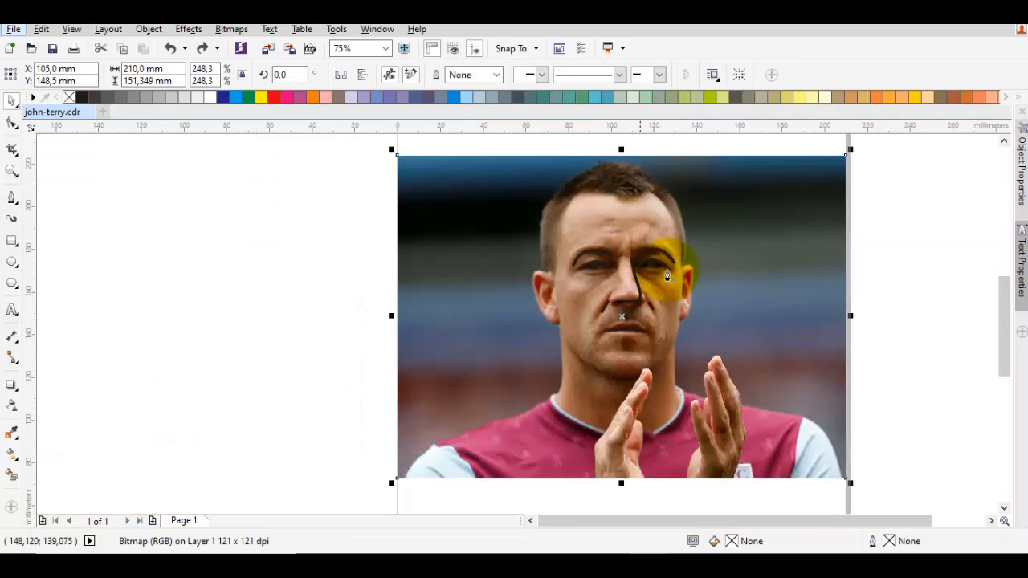
scroll(589, 222, up, 4)
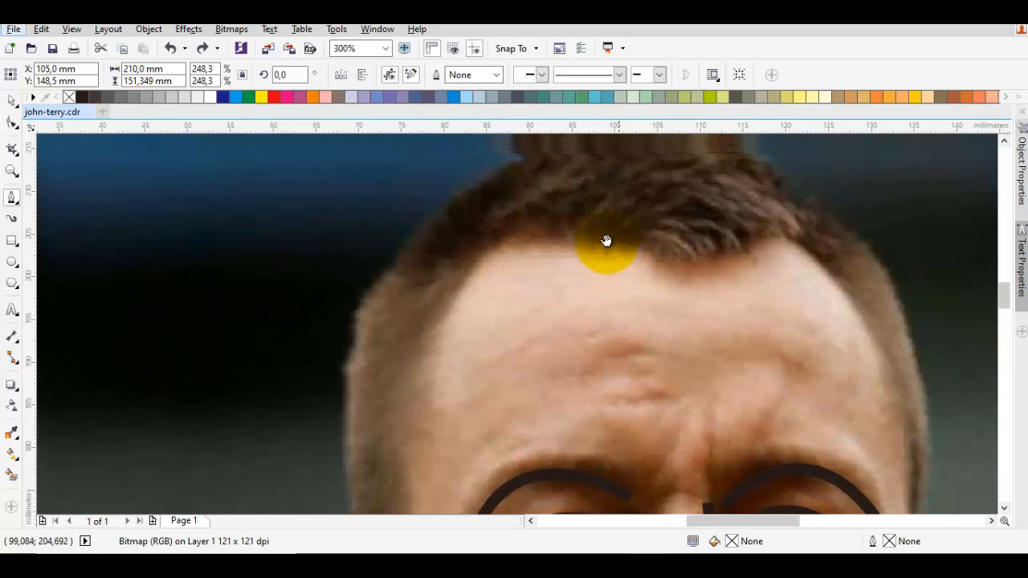
scroll(656, 260, down, 2)
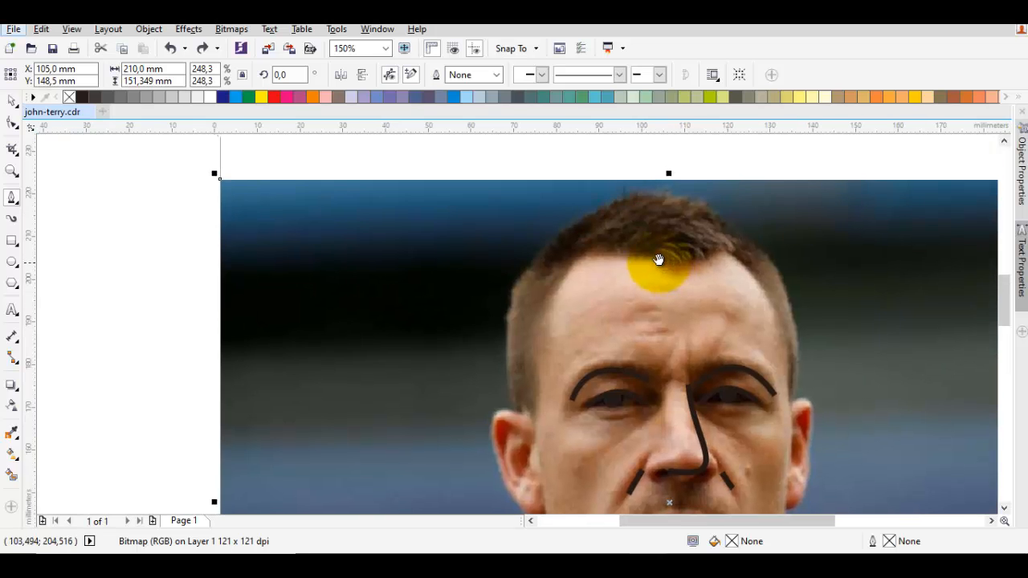
scroll(657, 260, up, 2)
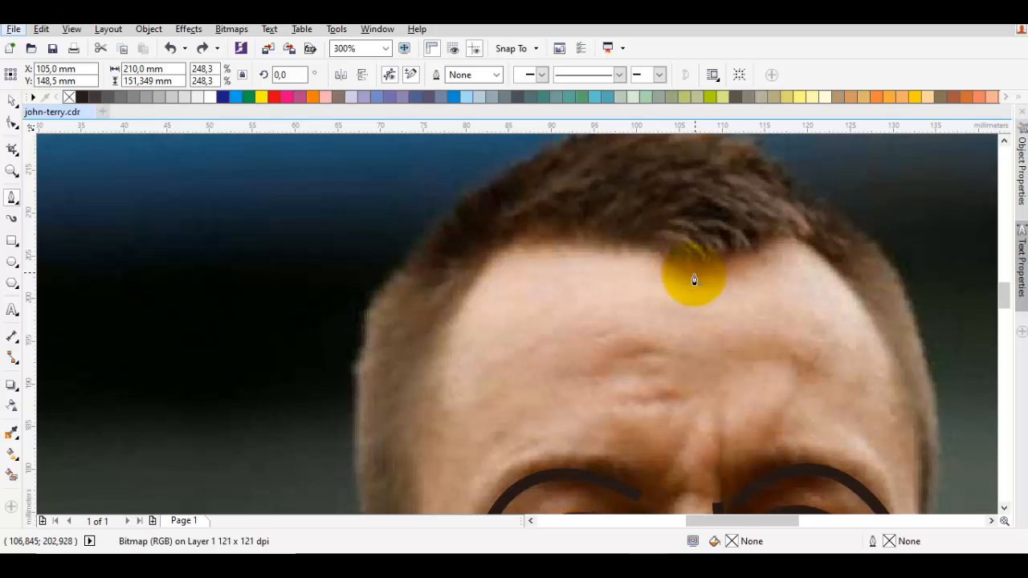
drag(706, 265, 668, 279)
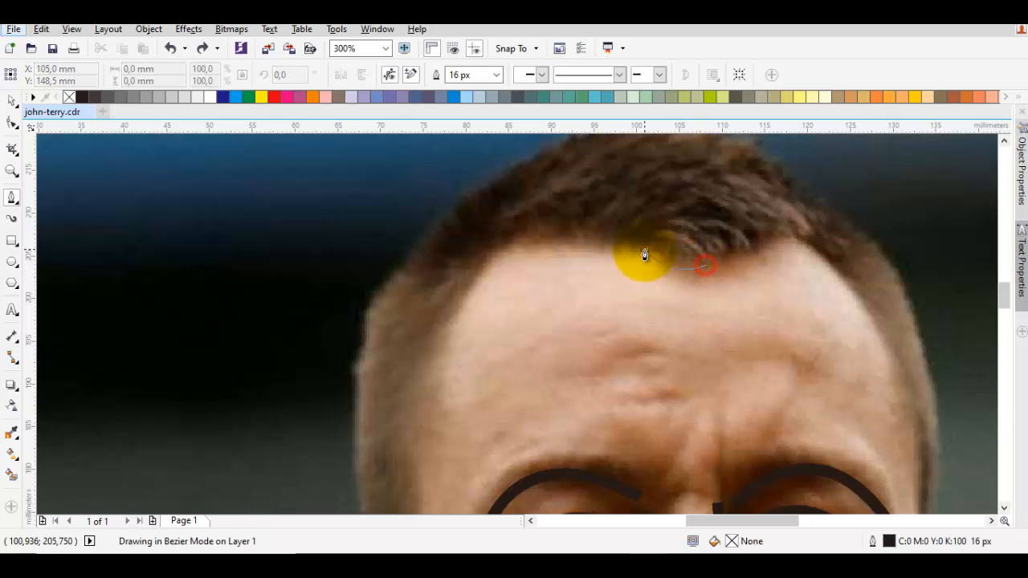
click(644, 249)
drag(498, 243, 468, 251)
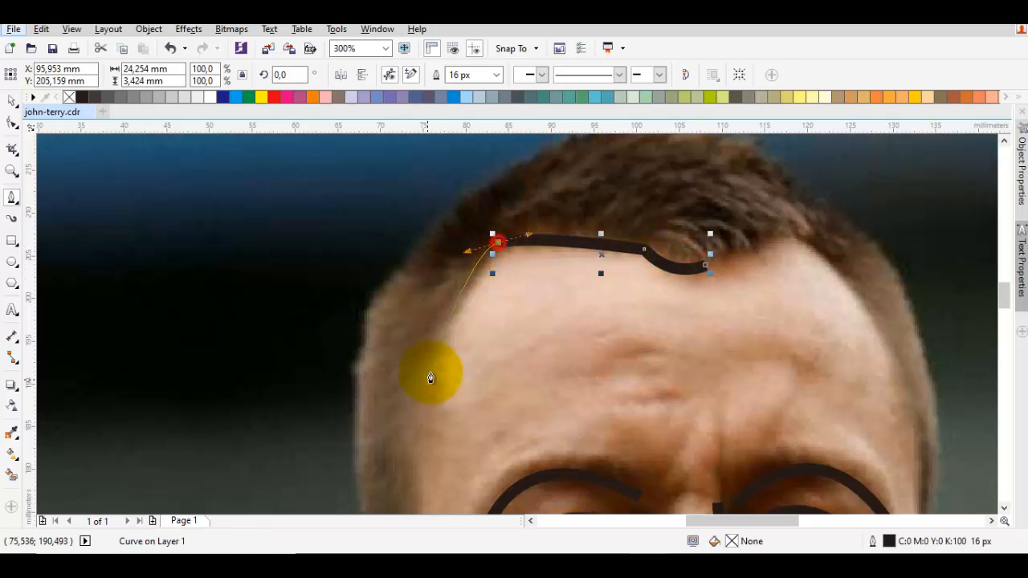
drag(429, 379, 537, 302)
mouse_move(520, 399)
mouse_down()
mouse_move(512, 378)
mouse_move(470, 346)
mouse_up()
key(ctrl+z)
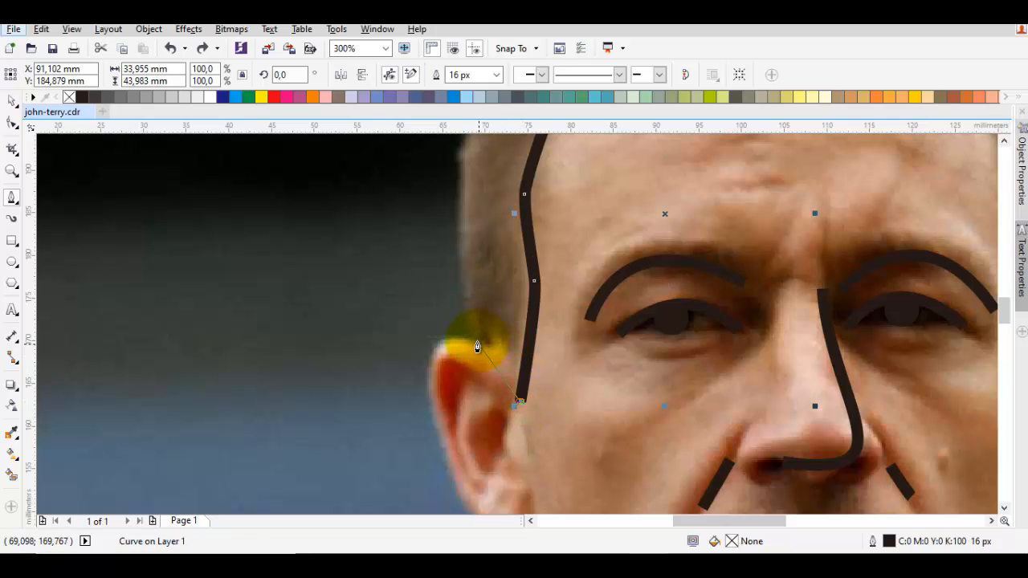
- Continue the hair outline around the left sideburn above the ear and up the outer edge toward the crown
drag(496, 345, 482, 349)
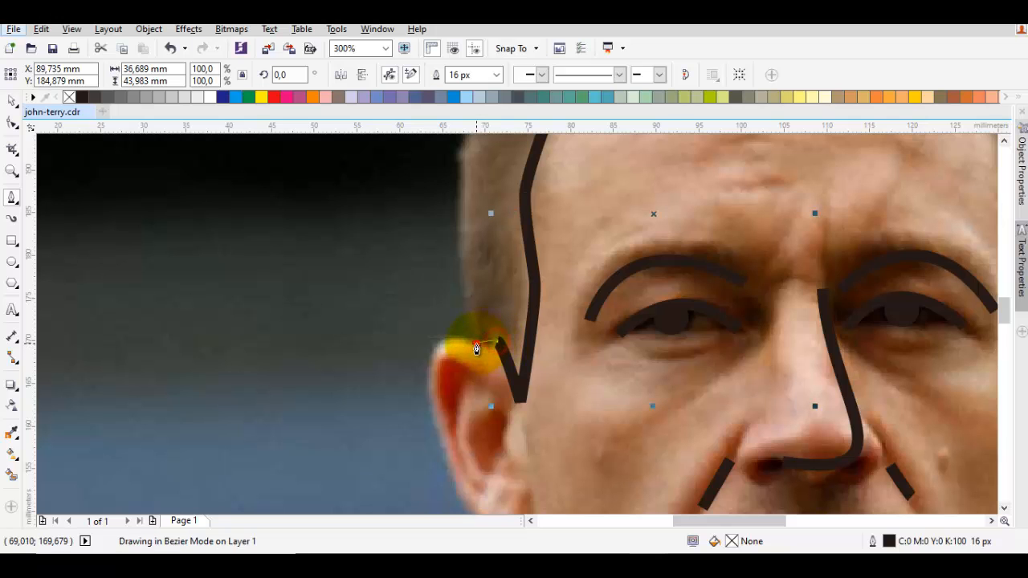
click(477, 347)
scroll(477, 317, down, 1)
drag(489, 190, 574, 225)
scroll(570, 202, up, 1)
click(574, 219)
- Trace the top of the hair with a small tuft and continue down the right outer side to the ear, redoing misplaced points
drag(671, 244, 612, 261)
key(ctrl+z)
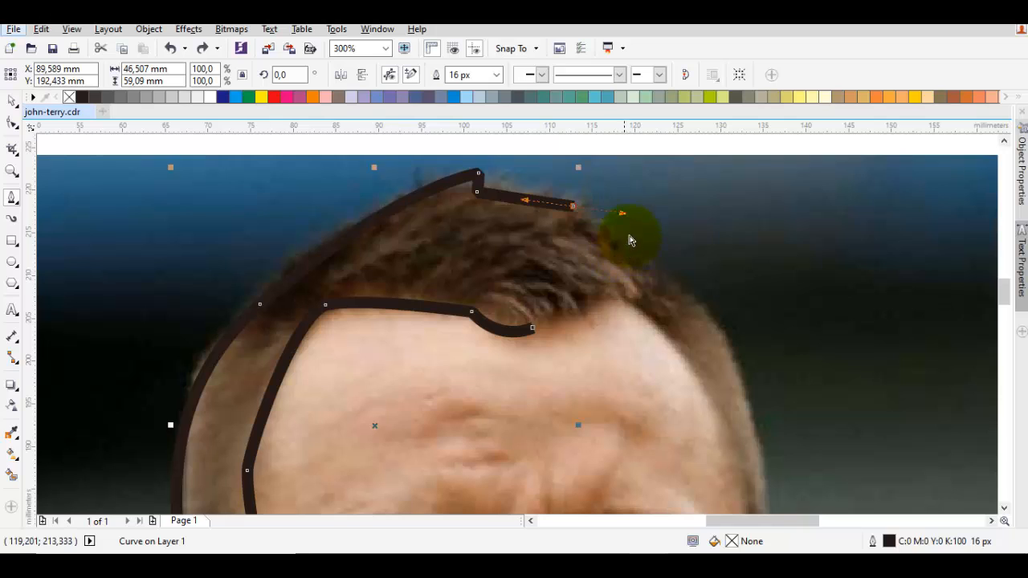
key(ctrl+z)
mouse_move(573, 194)
mouse_down()
mouse_move(617, 200)
mouse_move(632, 230)
mouse_move(619, 254)
mouse_move(688, 271)
mouse_move(700, 295)
mouse_up()
scroll(631, 259, down, 2)
scroll(693, 342, up, 2)
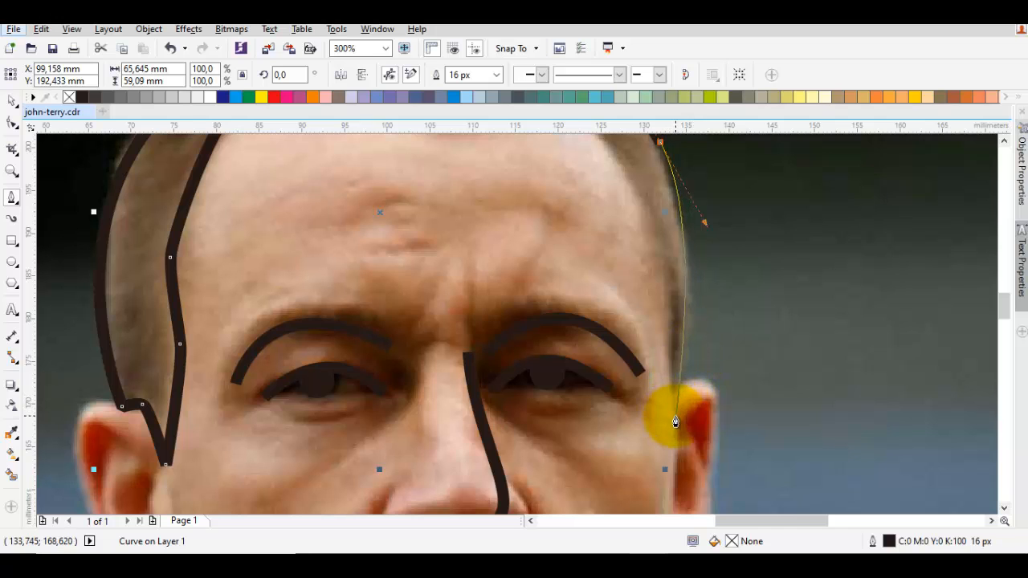
drag(676, 428, 677, 420)
- Trace the right sideburn's inner edge up to the temple corner, undoing and redrawing the misplaced curve point
scroll(664, 330, up, 2)
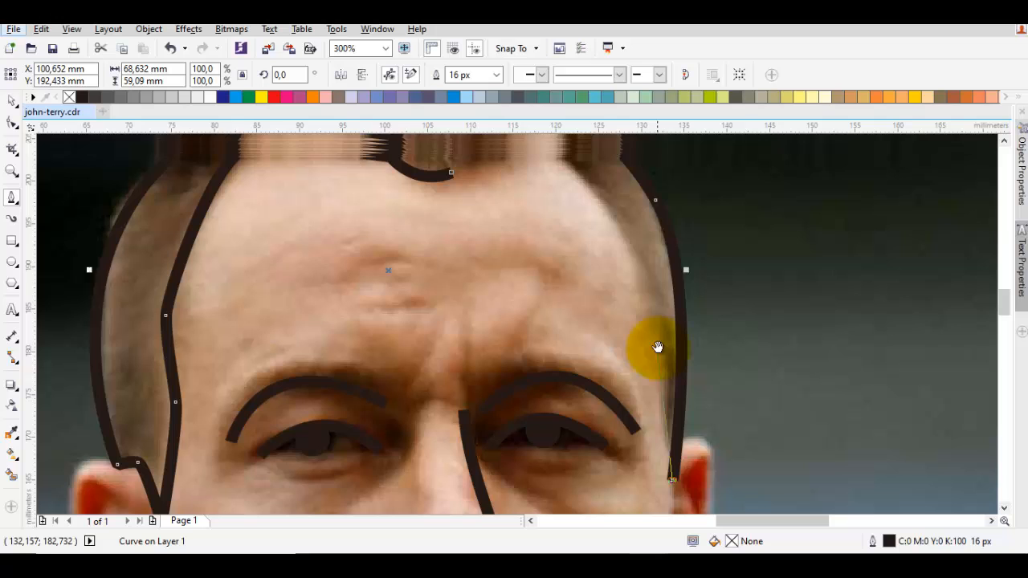
drag(655, 343, 652, 249)
scroll(588, 206, up, 3)
drag(568, 229, 569, 229)
key(ctrl+z)
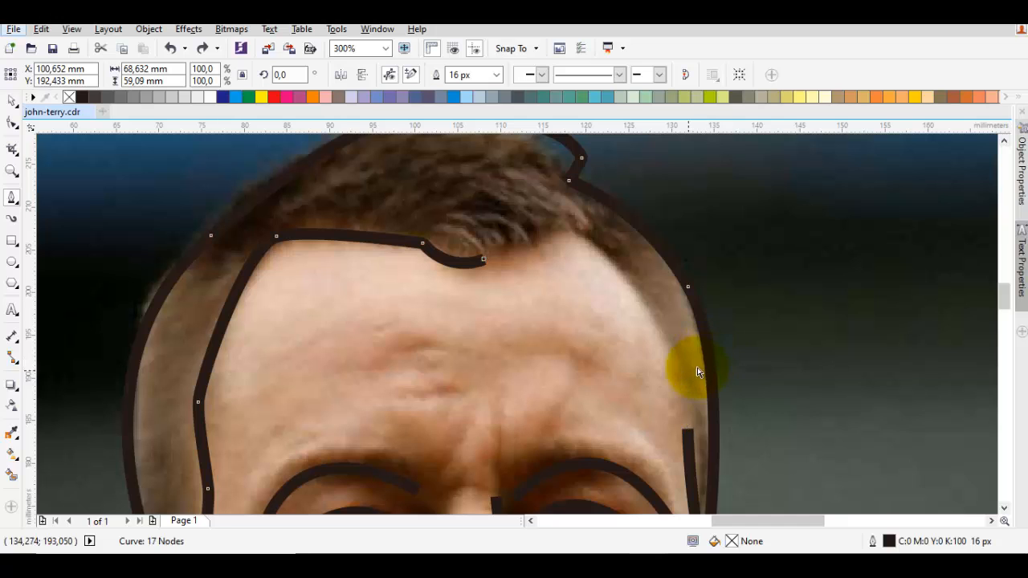
key(ctrl+z)
drag(679, 377, 683, 261)
drag(637, 198, 681, 255)
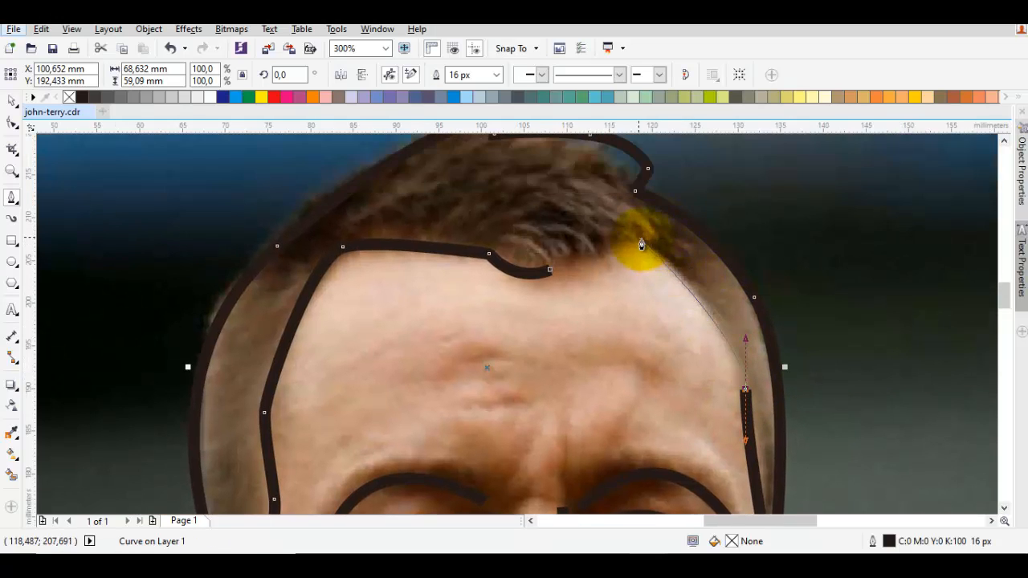
click(633, 241)
- Add the small notch at the right temple and close the hair outline with a curve to its starting point
scroll(627, 233, up, 2)
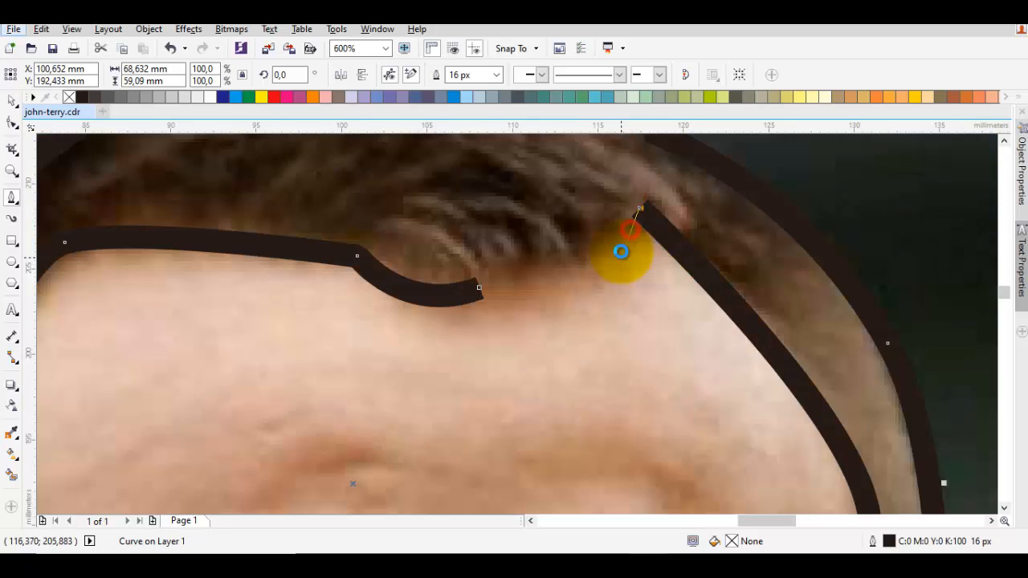
click(623, 264)
drag(478, 292, 576, 225)
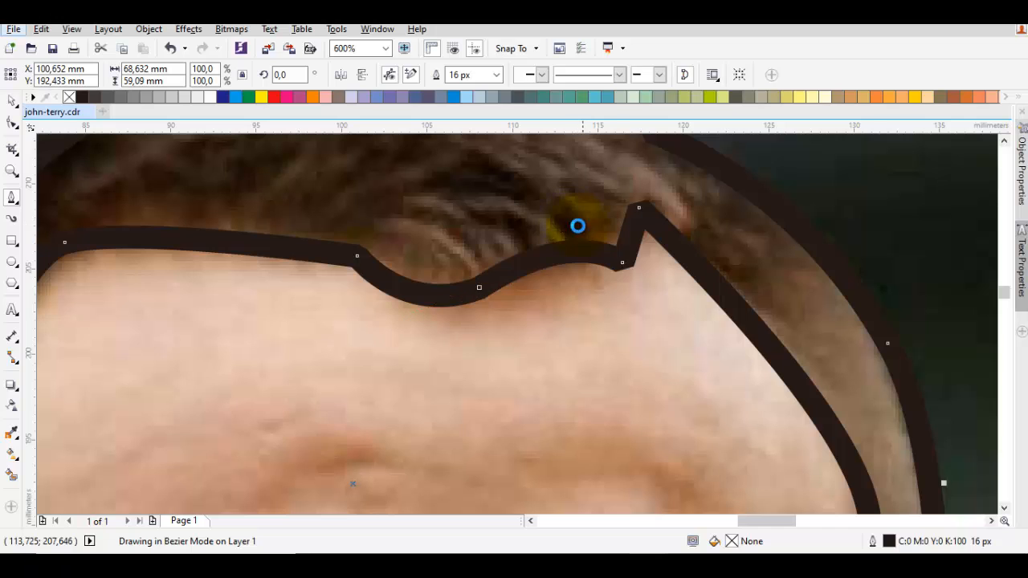
- Delete two extra nodes from the hair outline, one on the top edge and one on the right outer side
key(space)
key(Escape)
click(495, 222)
double_click(495, 222)
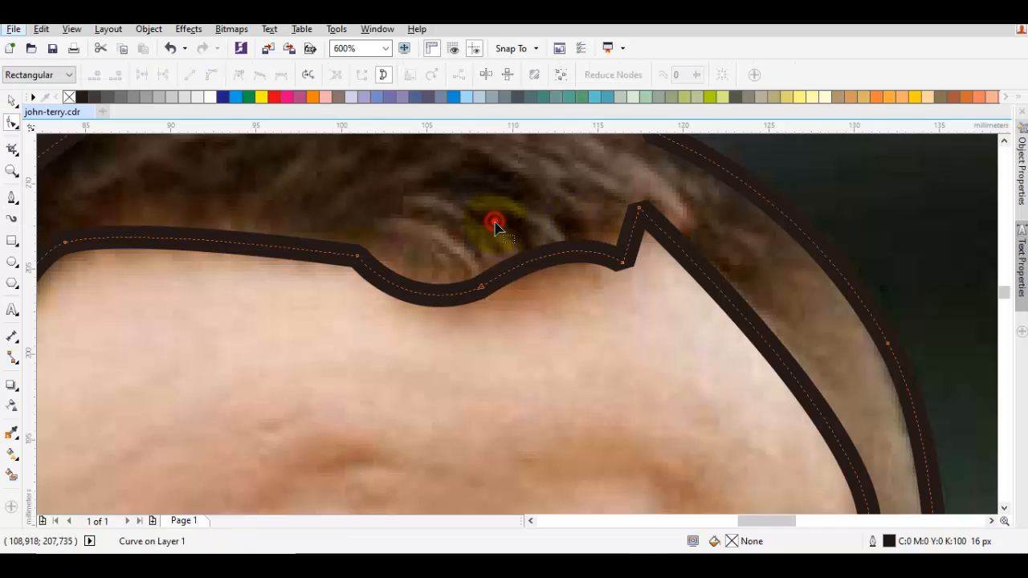
scroll(578, 250, down, 1)
drag(568, 244, 459, 245)
scroll(459, 245, down, 1)
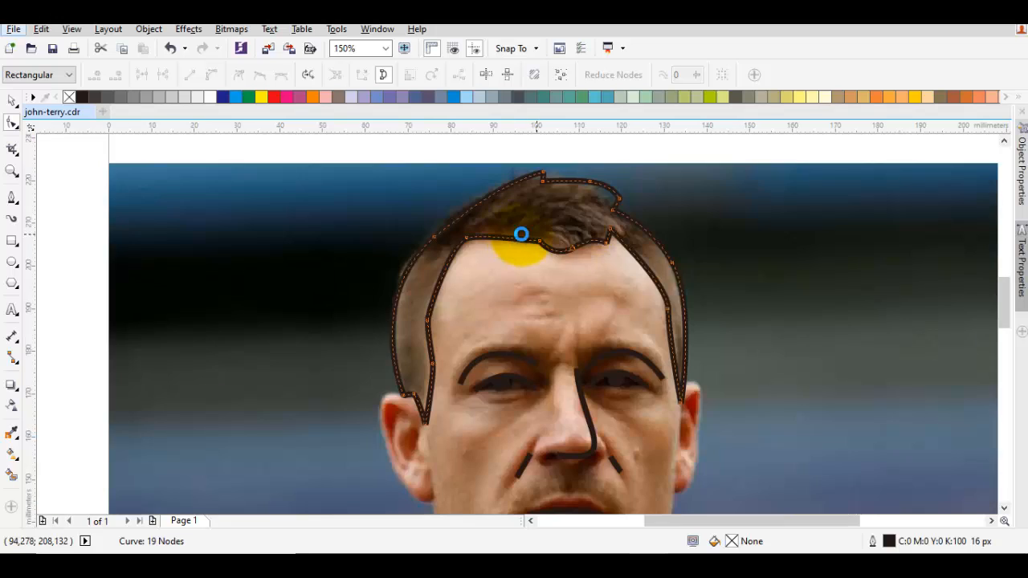
double_click(590, 183)
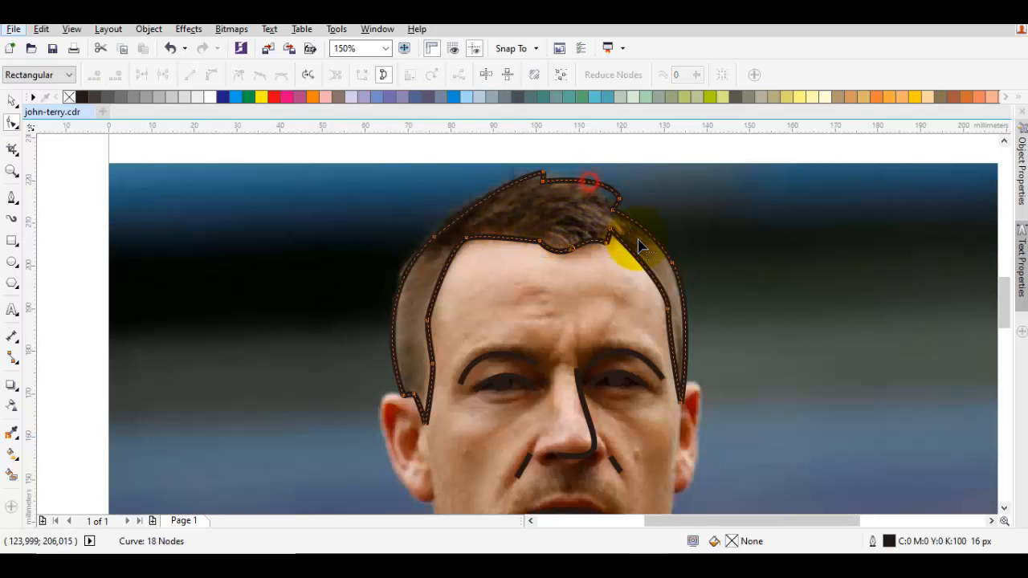
double_click(674, 263)
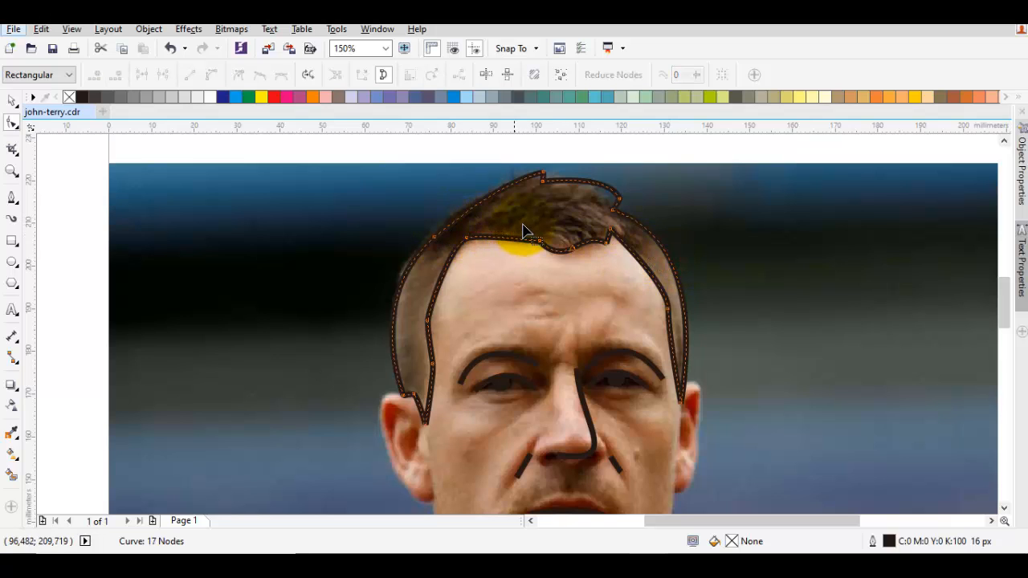
- Fill the hair shape with brown, C:62 M:71 Y:100 K:35
key(space)
drag(499, 373, 505, 327)
drag(536, 183, 512, 250)
click(513, 251)
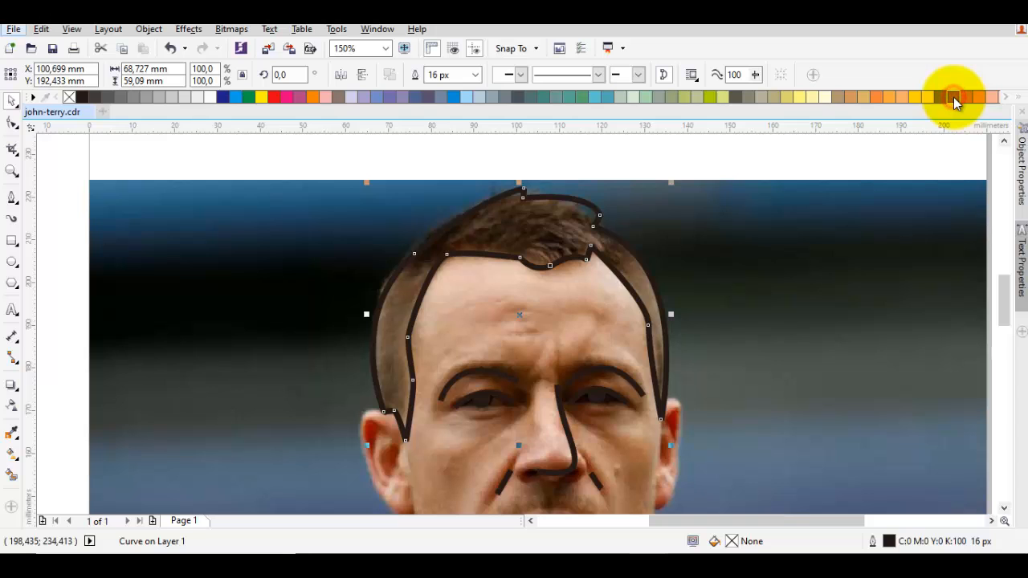
mouse_move(954, 97)
mouse_down()
mouse_move(935, 125)
mouse_move(941, 108)
mouse_up()
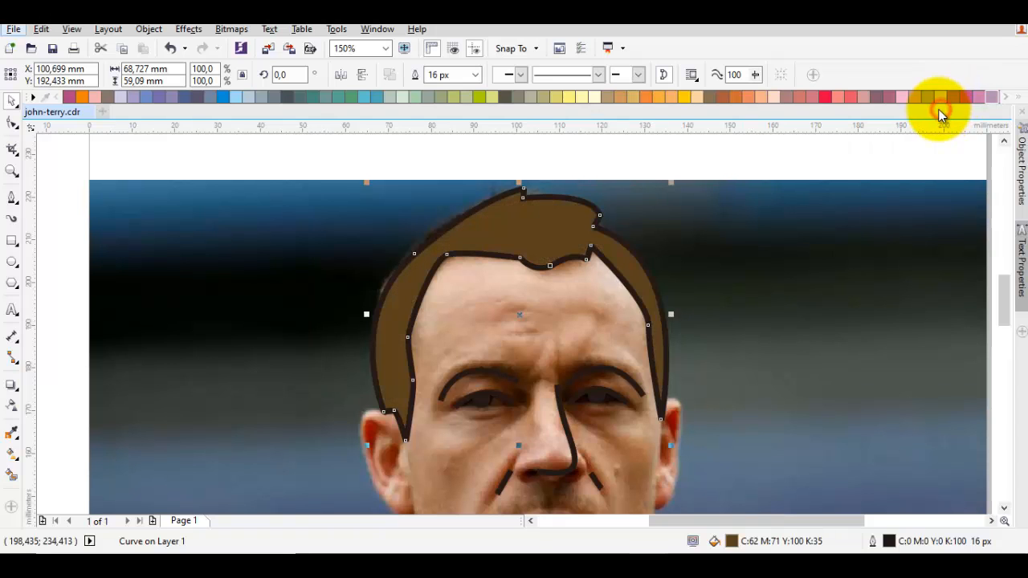
click(692, 242)
- Move the node on the hair's upper left outer edge slightly up and inward with the Shape tool
click(520, 250)
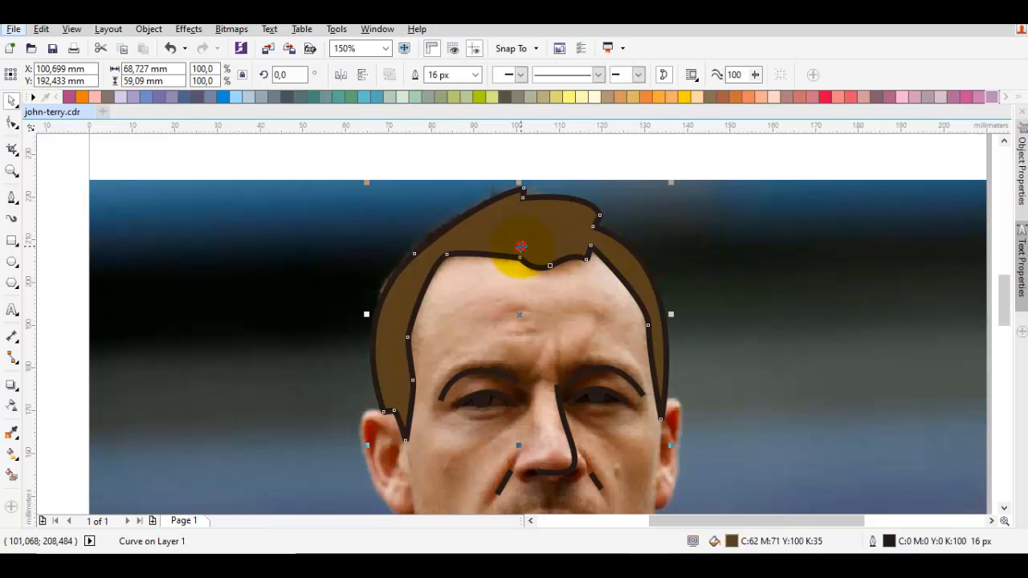
double_click(505, 235)
scroll(403, 247, up, 2)
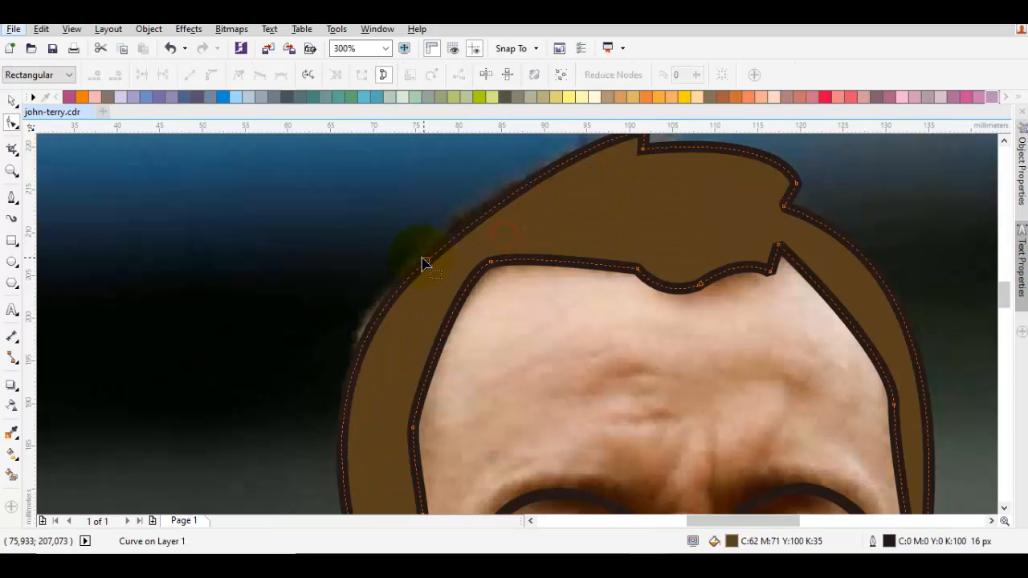
drag(426, 263, 435, 242)
key(space)
scroll(450, 257, down, 4)
- Darken the hair shape's fill to C 64, M 75, Y 100, K 45
click(537, 239)
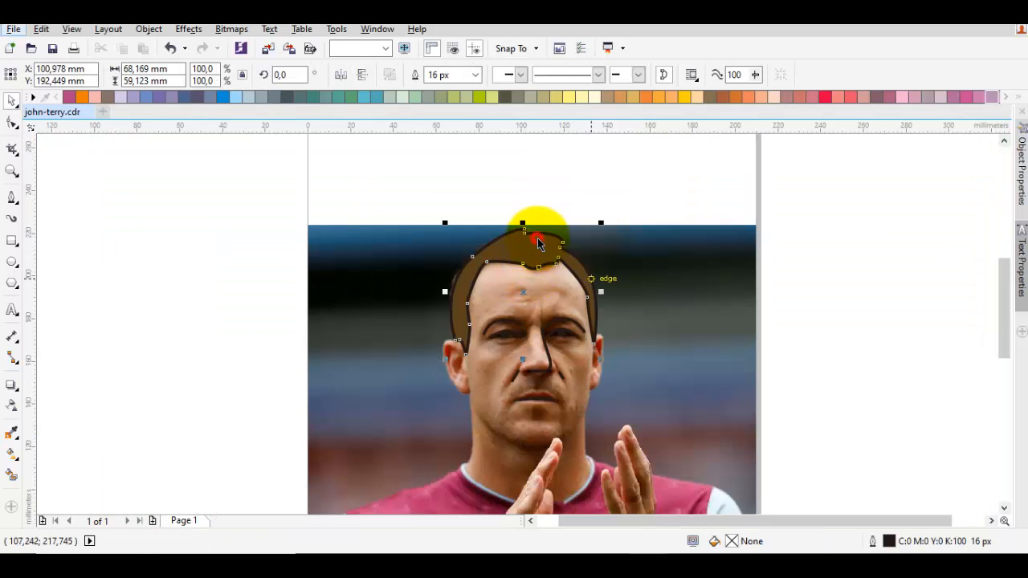
click(735, 537)
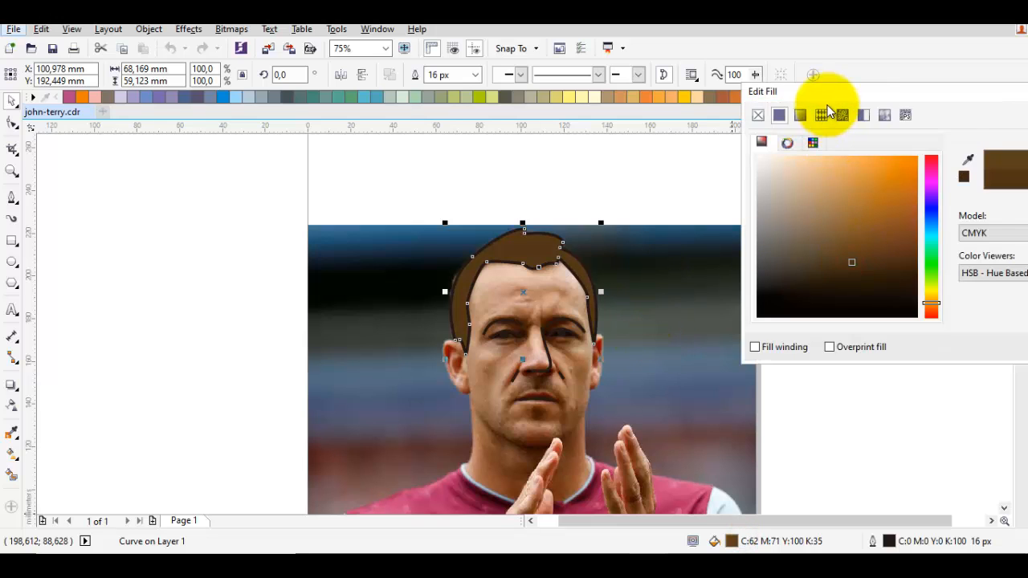
drag(823, 90, 683, 66)
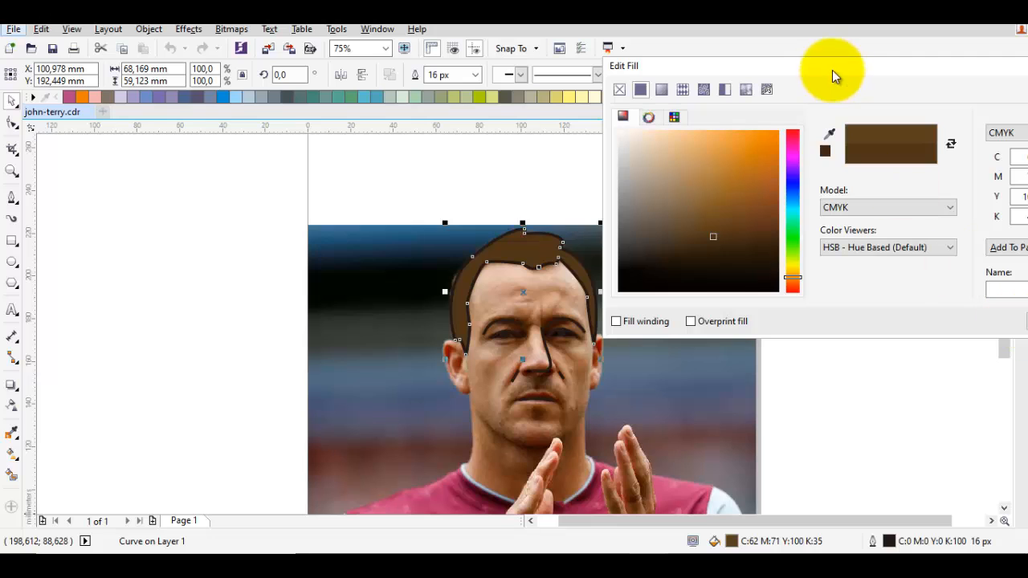
drag(823, 62, 748, 51)
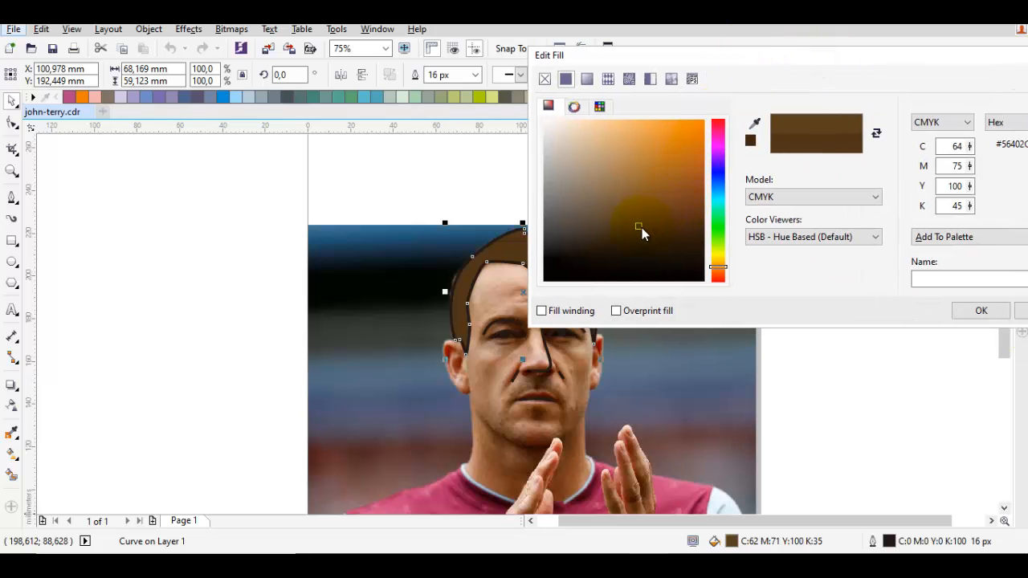
click(964, 313)
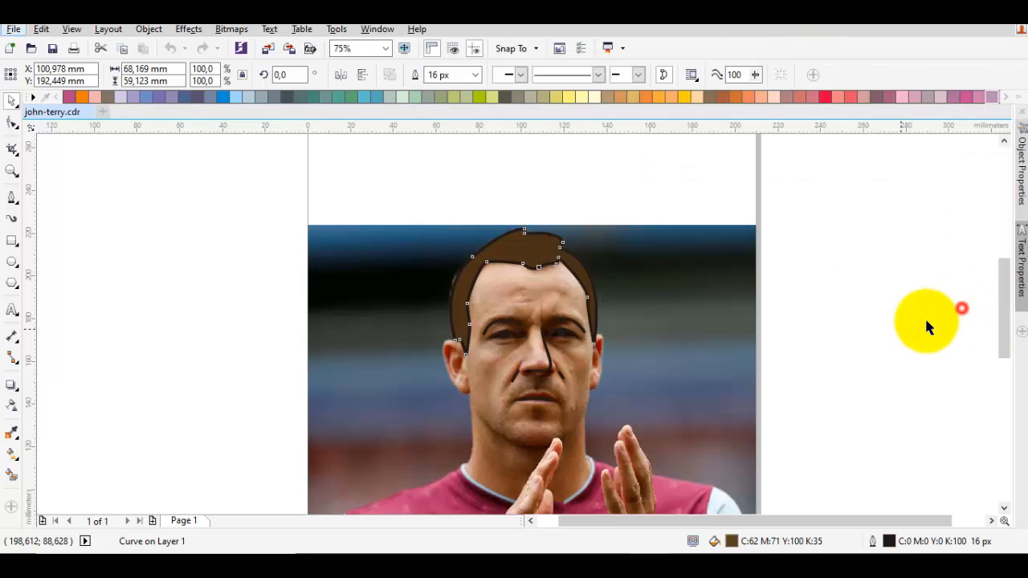
click(900, 329)
- Start the head outline inside the hair beside the left ear with the Pen tool and trace around that ear to its lobe
scroll(552, 373, up, 7)
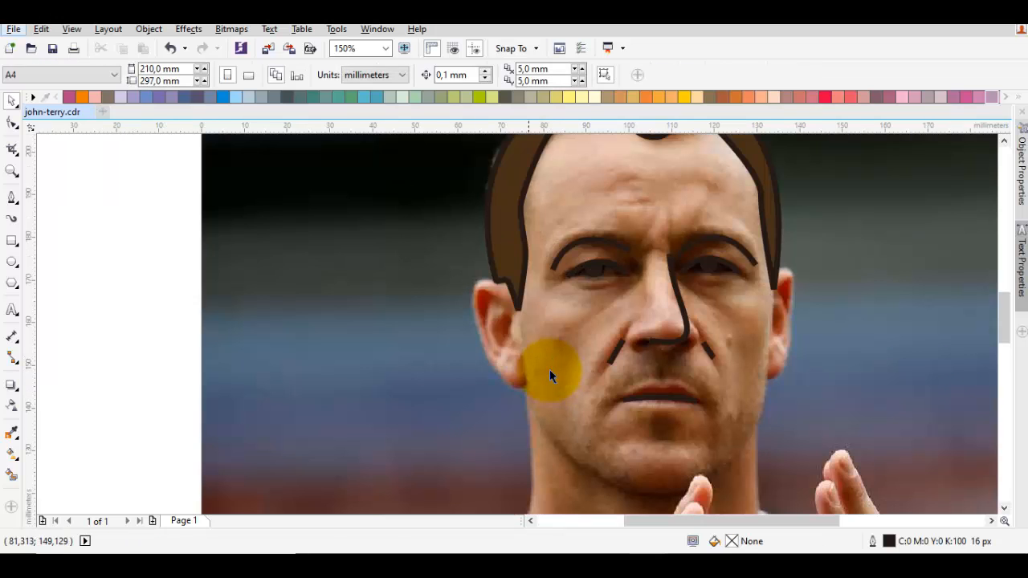
key(space)
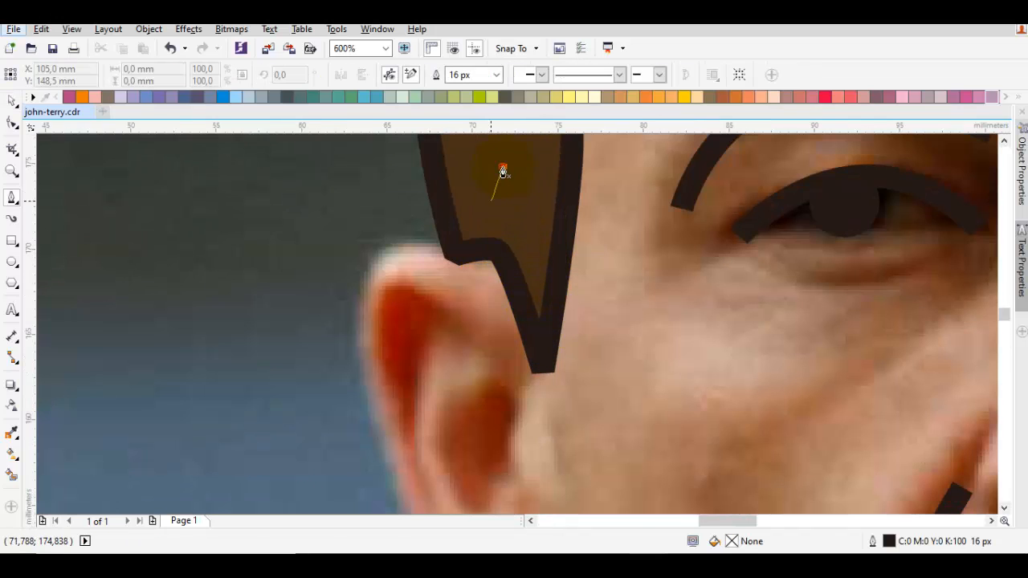
click(462, 257)
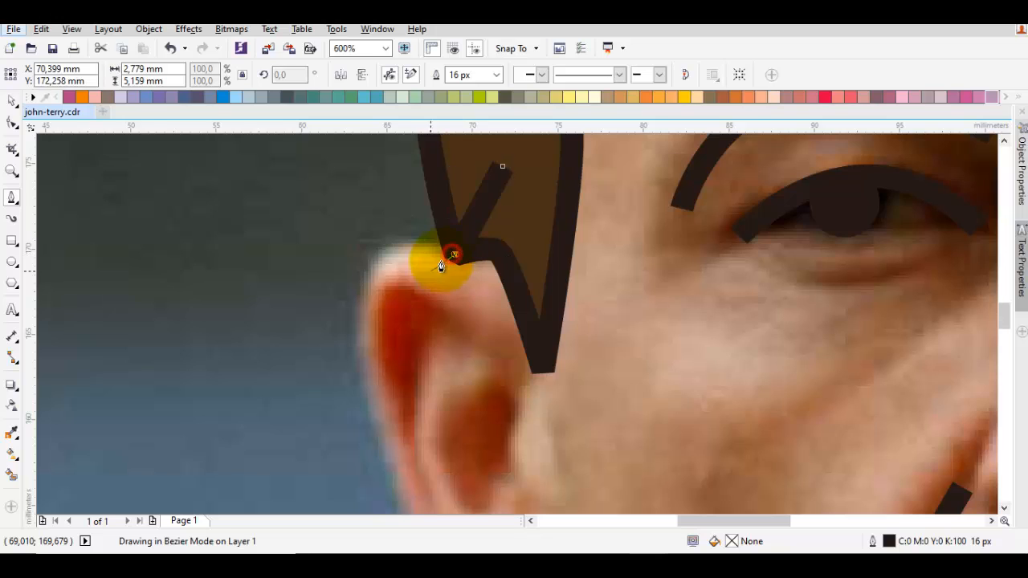
scroll(436, 258, down, 2)
click(413, 337)
drag(408, 358, 438, 457)
key(ctrl+z)
drag(410, 366, 497, 241)
click(501, 467)
- Continue the head outline from the left ear lobe down the left side of the neck to the collar
scroll(496, 241, down, 1)
drag(511, 384, 509, 332)
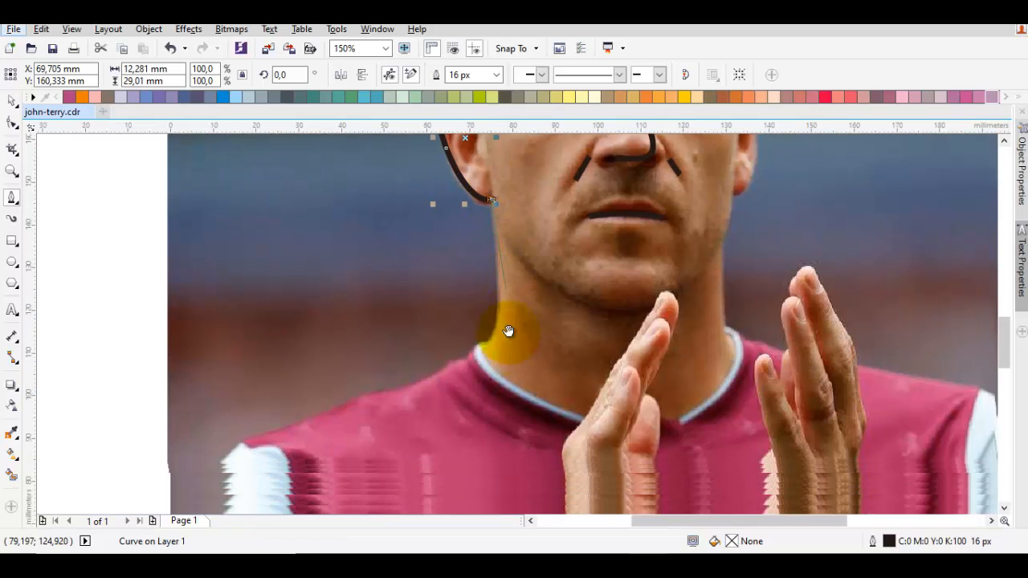
scroll(498, 284, up, 1)
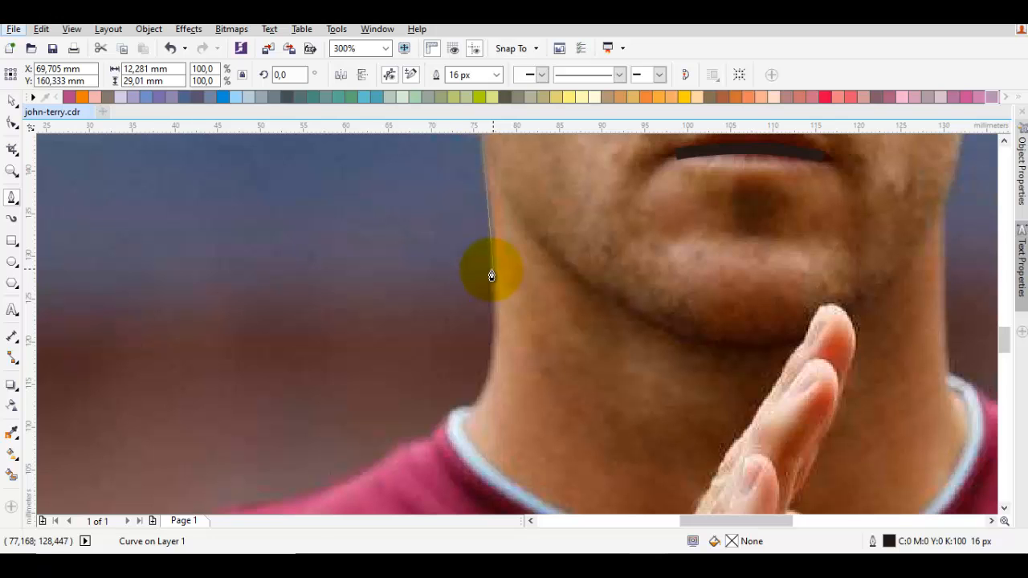
drag(494, 271, 502, 384)
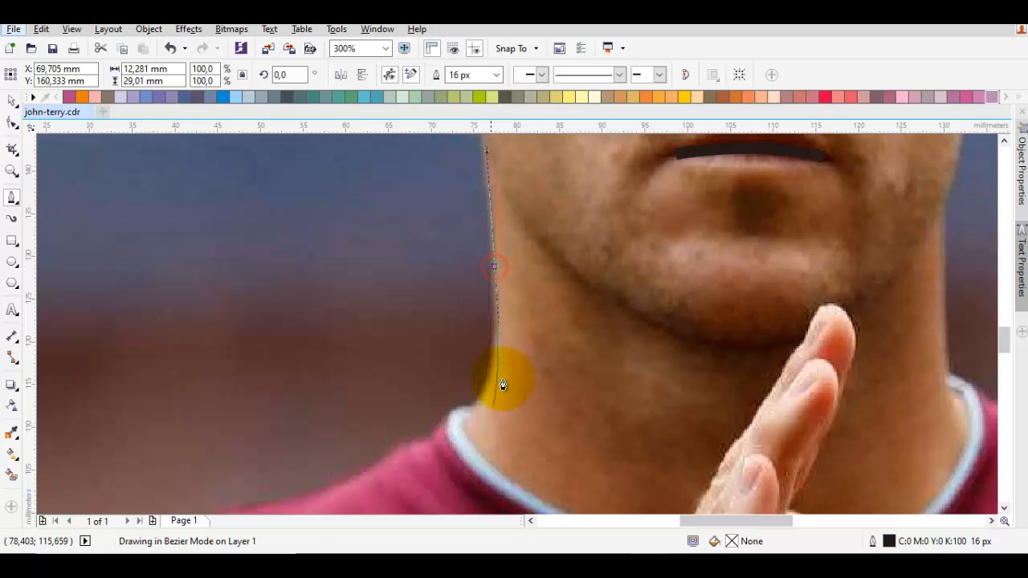
click(458, 433)
- Extend the outline in a curve along the shirt neckline to the right collar edge and in to the neck's base
scroll(459, 426, down, 1)
drag(475, 426, 413, 408)
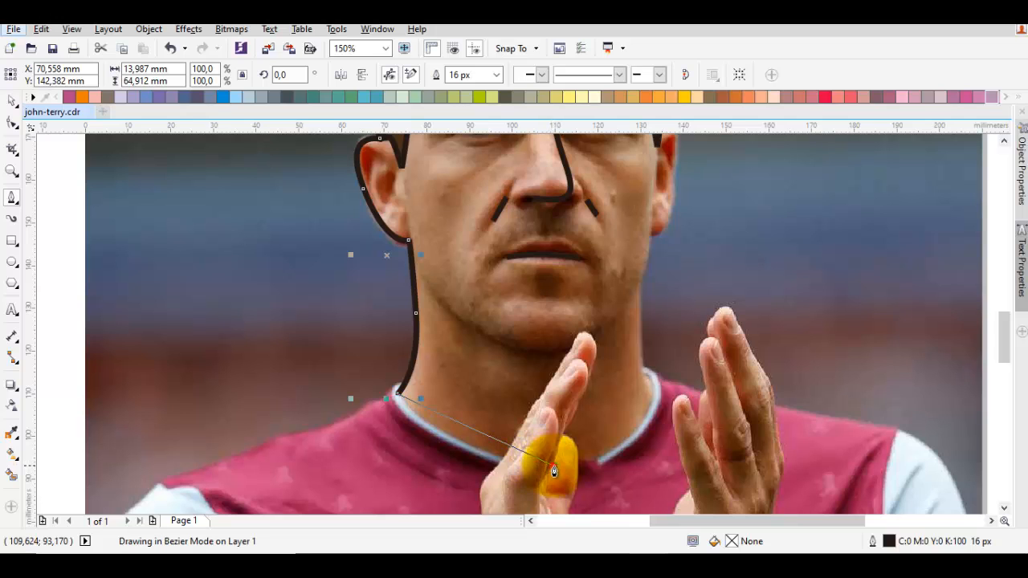
drag(553, 471, 631, 446)
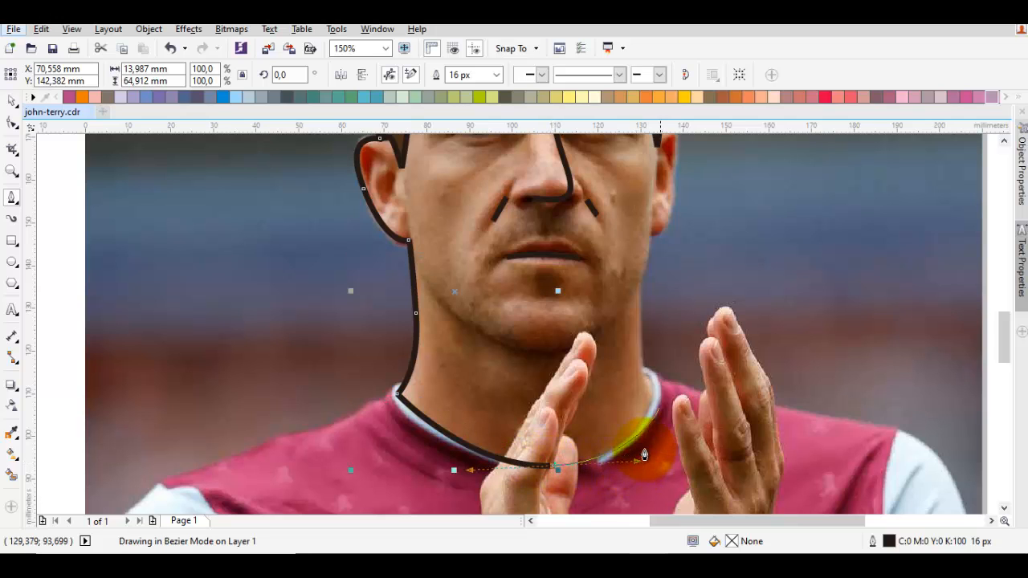
scroll(650, 383, up, 1)
drag(653, 388, 636, 378)
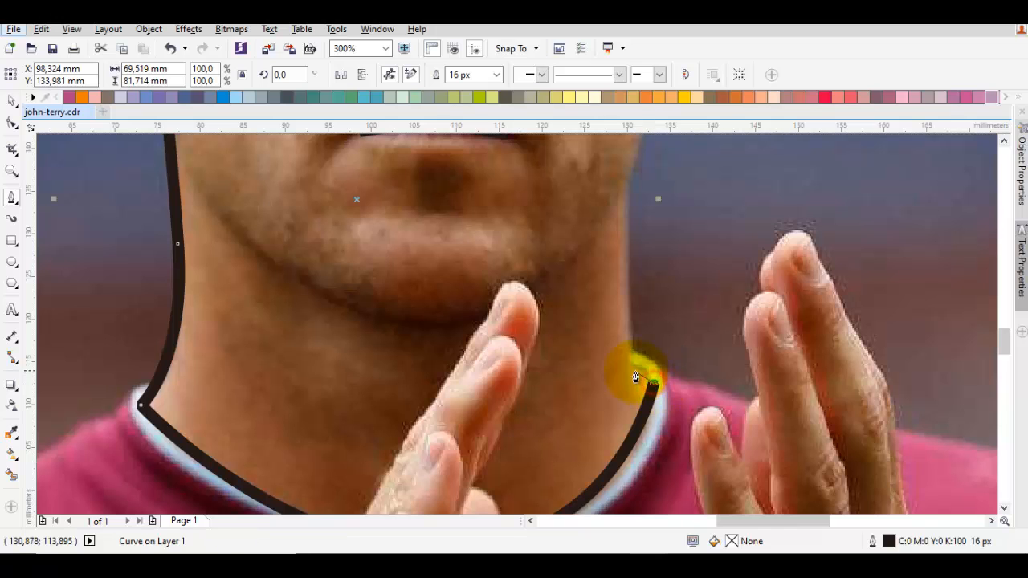
click(629, 368)
- Trace the outline up the right side of the neck and jaw to the right ear lobe
drag(629, 231, 632, 265)
scroll(631, 264, up, 1)
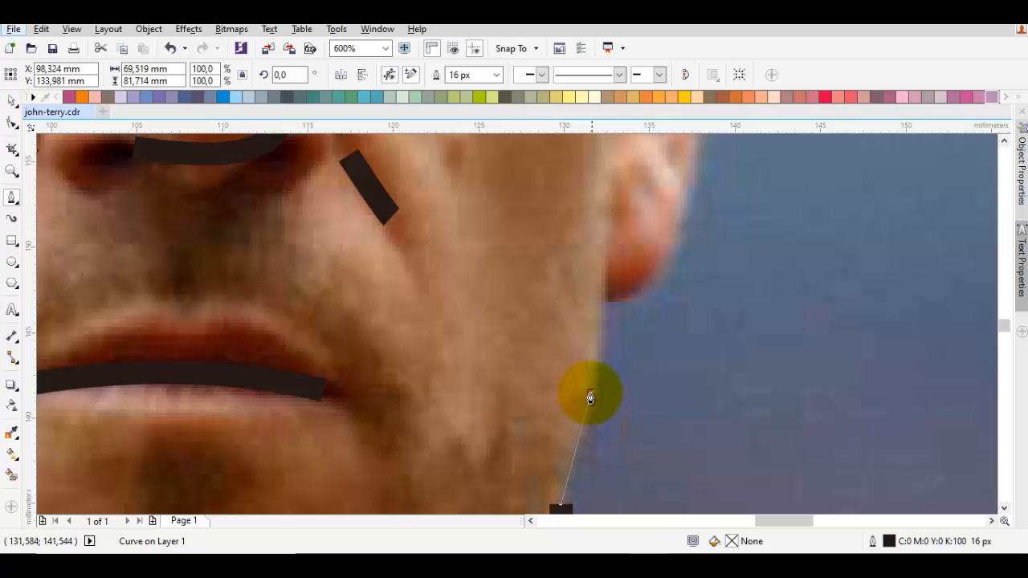
drag(590, 398, 598, 315)
click(601, 296)
- Trace the outline around the outer edge of the right ear up to the hair
scroll(603, 289, down, 3)
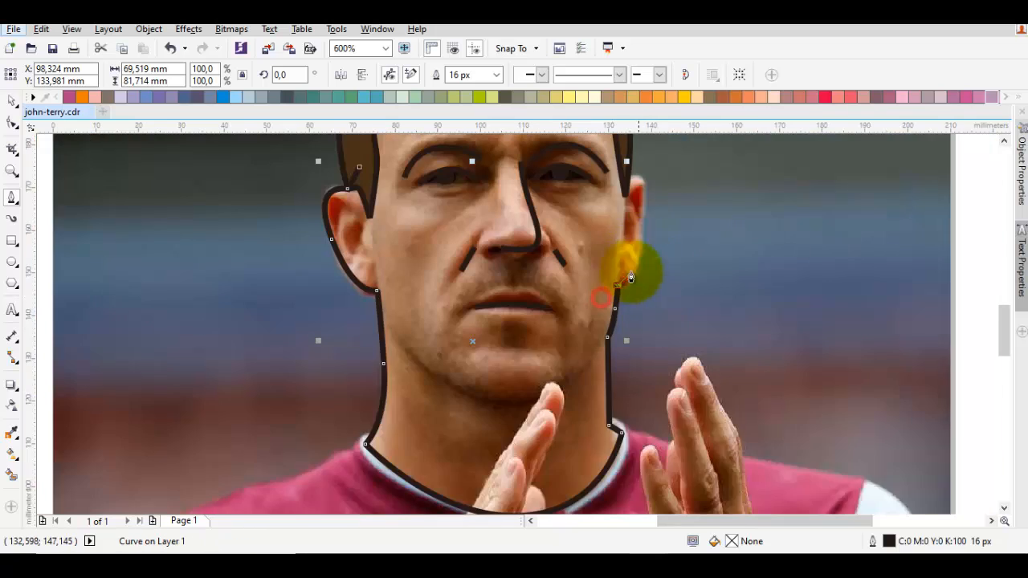
scroll(594, 390, up, 2)
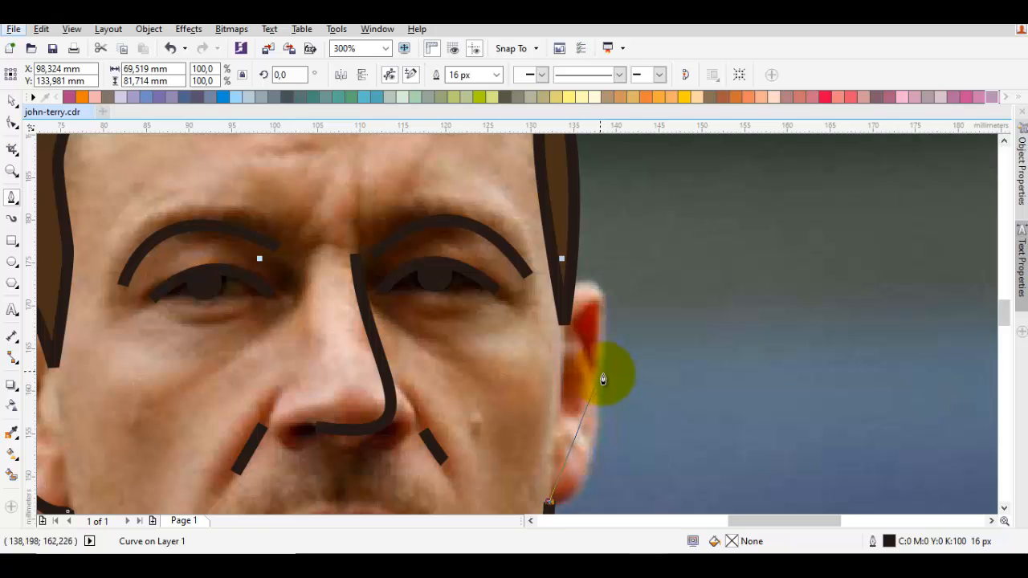
drag(600, 375, 607, 258)
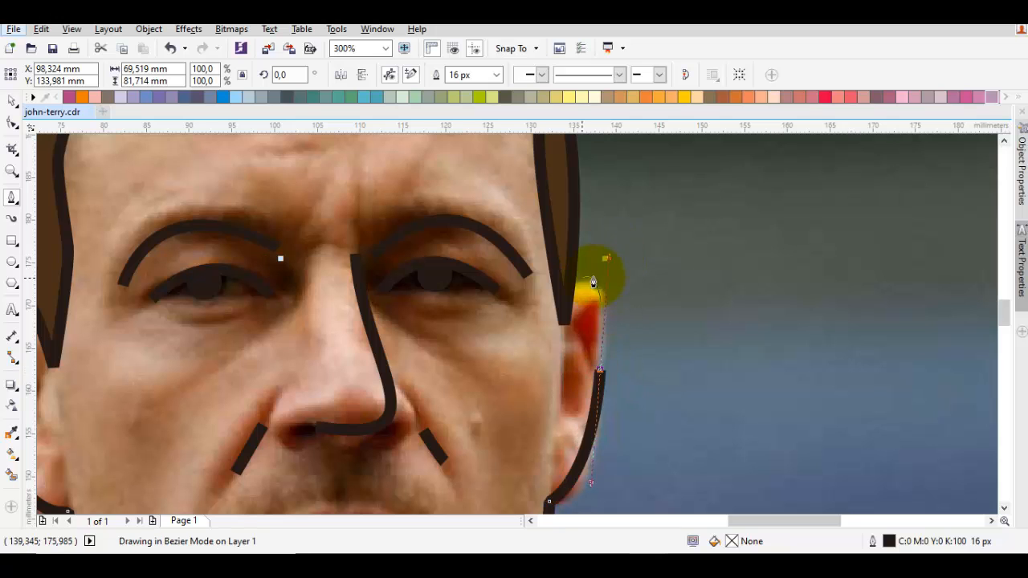
click(567, 283)
- Run the outline through the hair, over the top of the head and down the left side, closing it at its starting point
scroll(562, 275, down, 2)
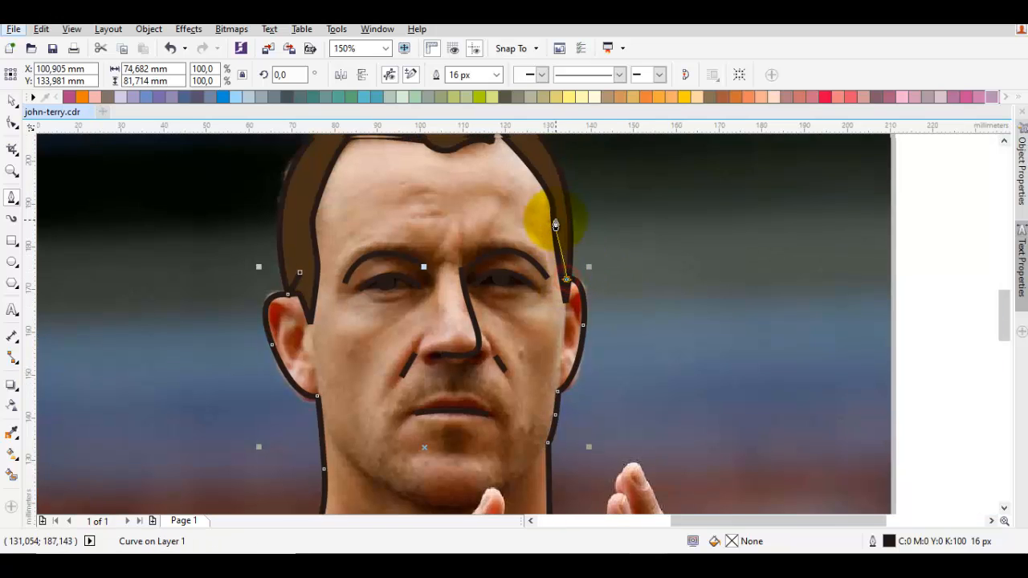
scroll(558, 305, up, 3)
drag(565, 303, 559, 215)
drag(516, 188, 562, 279)
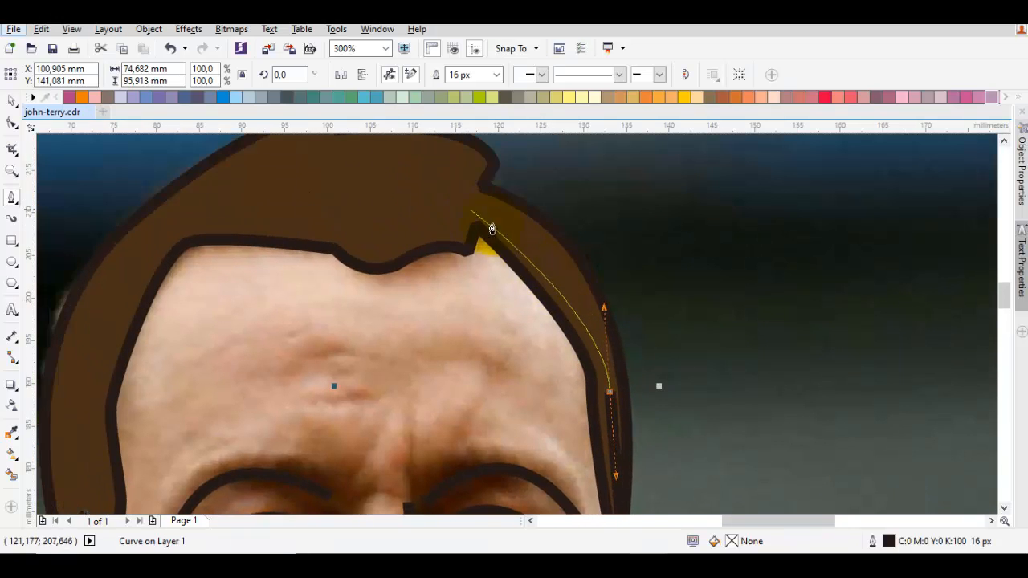
drag(467, 203, 398, 184)
drag(262, 274, 364, 270)
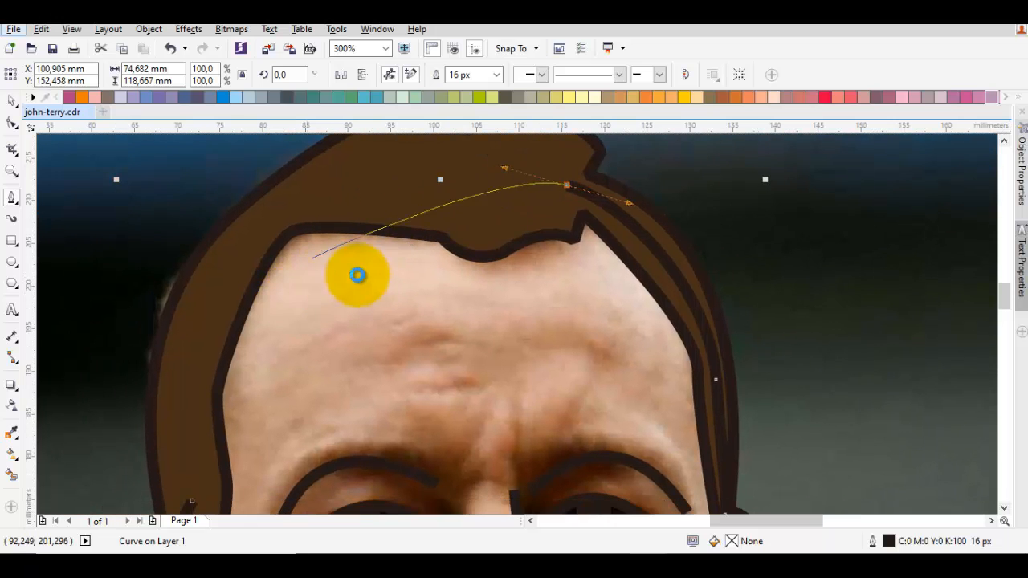
click(277, 193)
drag(216, 294, 258, 259)
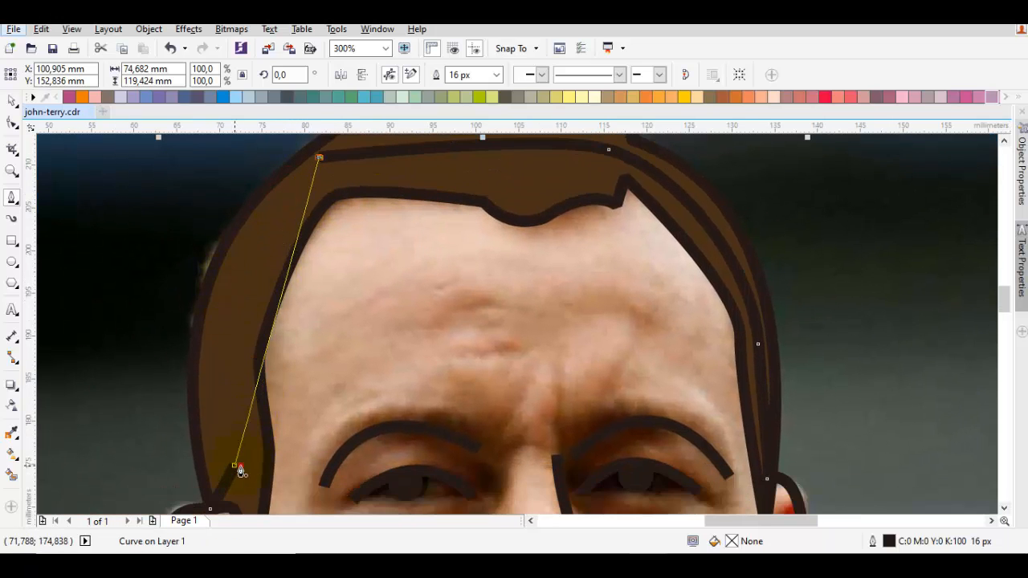
drag(235, 465, 214, 249)
- Reorder the closed head outline so that it sits behind the brown hair shape
scroll(264, 262, down, 1)
right_click(339, 277)
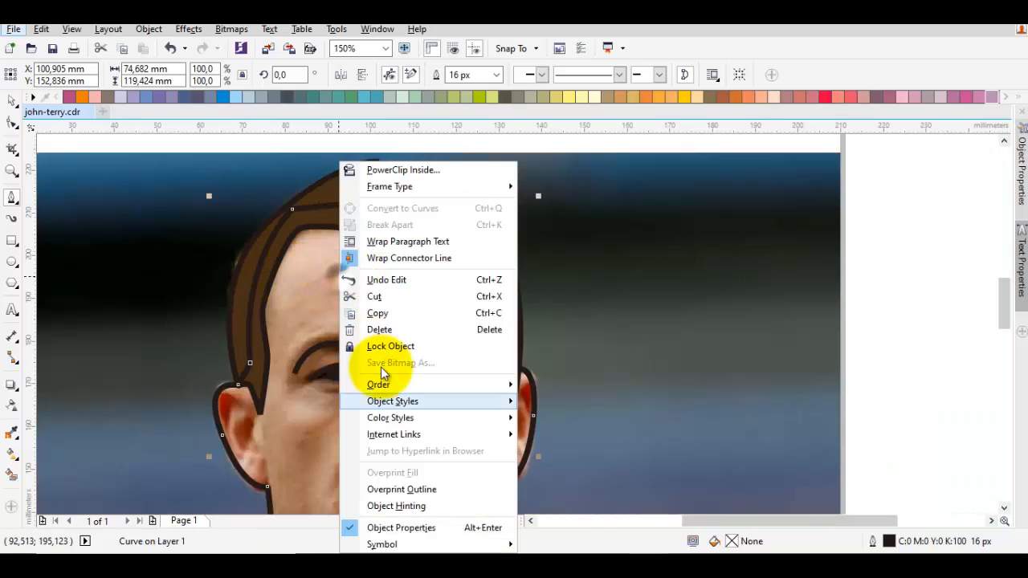
mouse_move(511, 387)
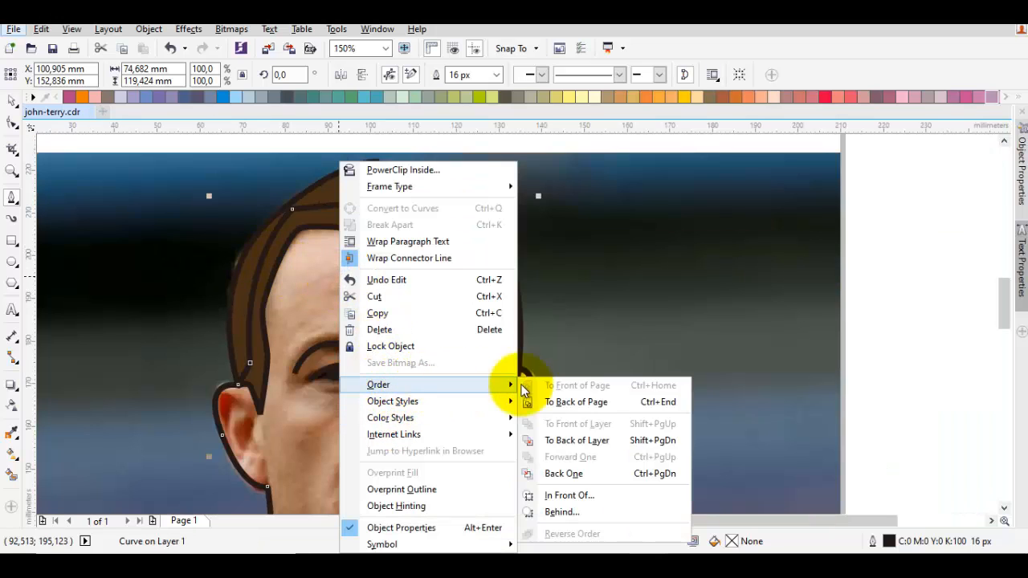
click(576, 493)
click(613, 414)
- Try to delete the node on the right ear's outer edge with the Shape tool, and undo the deletion
drag(552, 448, 582, 374)
key(space)
drag(601, 247, 602, 239)
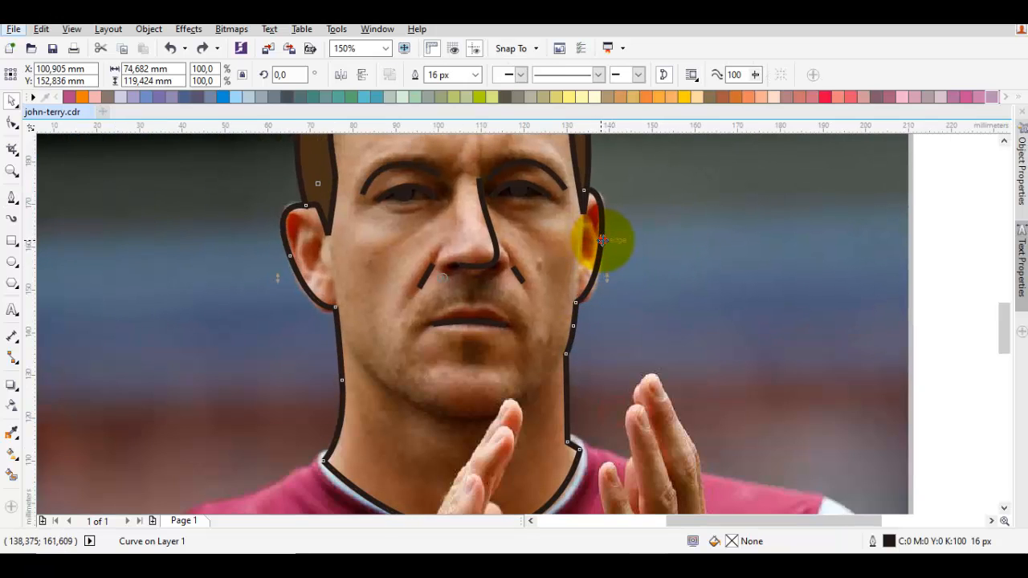
key(F10)
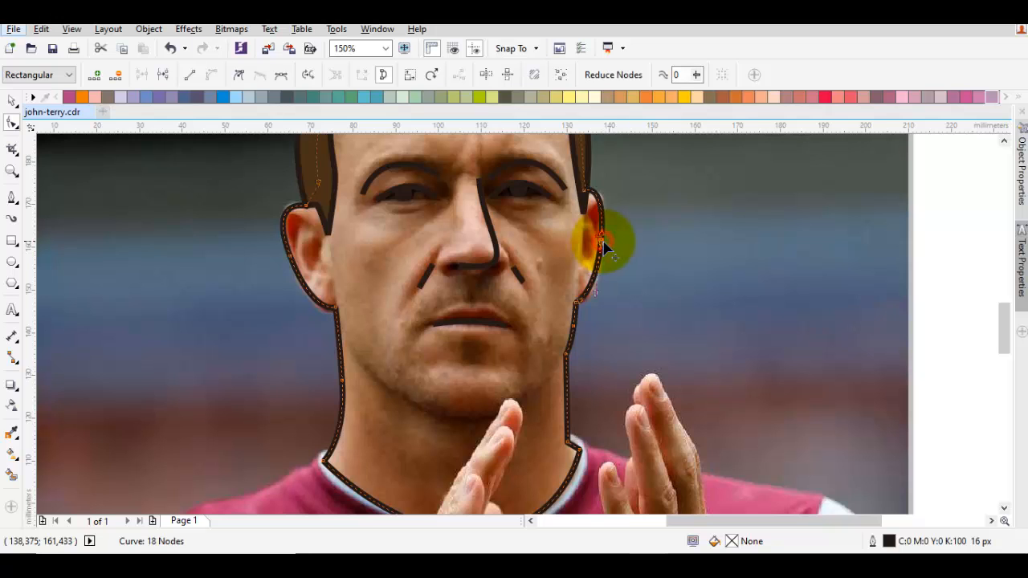
scroll(607, 249, up, 3)
key(Delete)
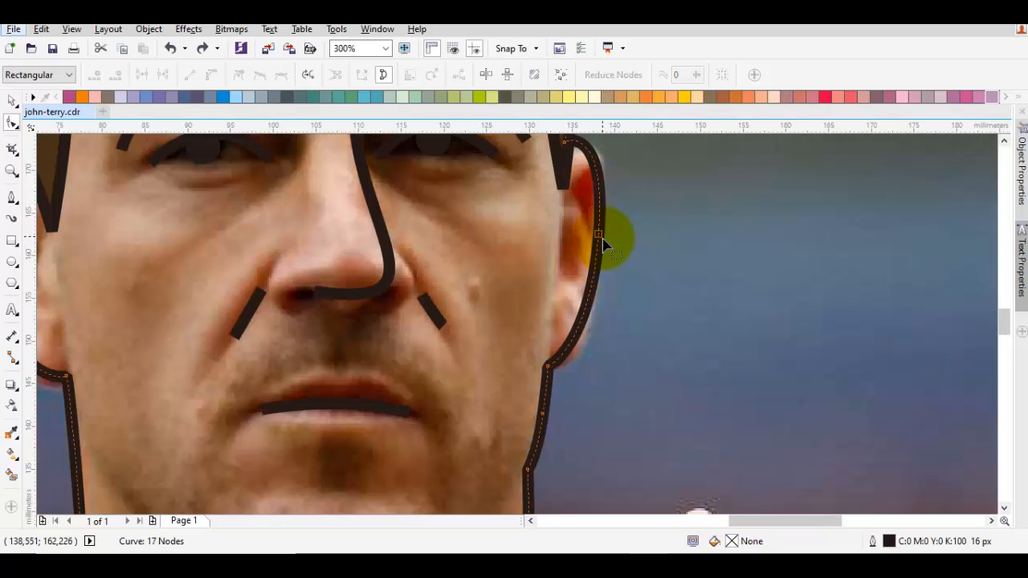
double_click(601, 237)
scroll(605, 244, up, 2)
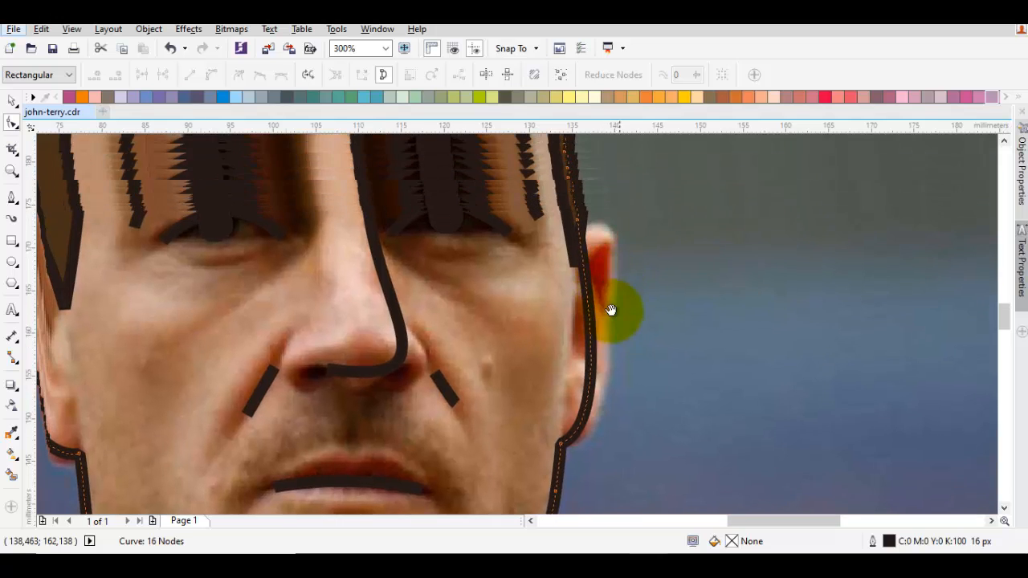
key(ctrl+z)
- Convert all nodes of the head outline to cusp nodes and its segments to curves
right_click(684, 228)
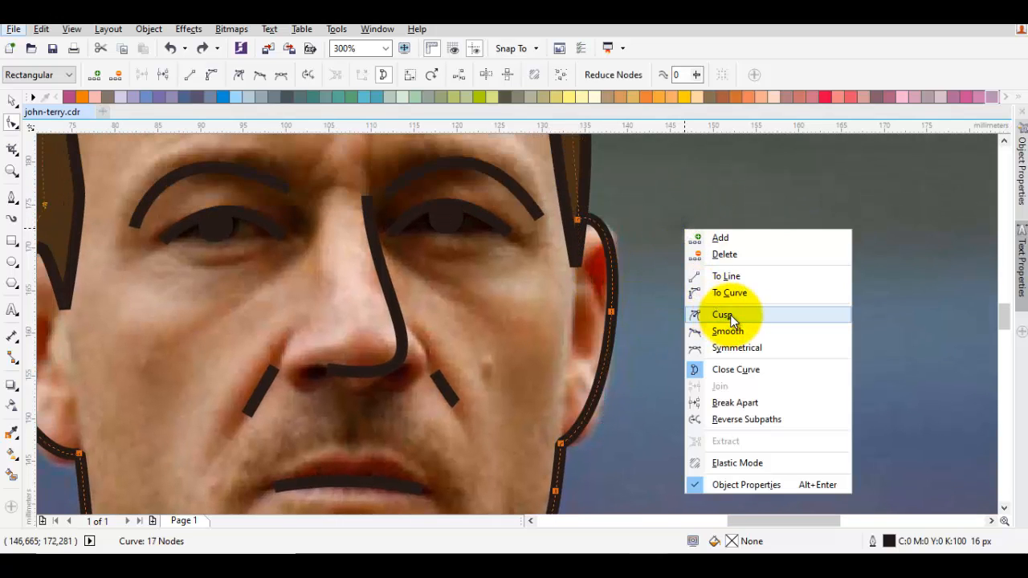
click(731, 317)
right_click(690, 214)
click(731, 288)
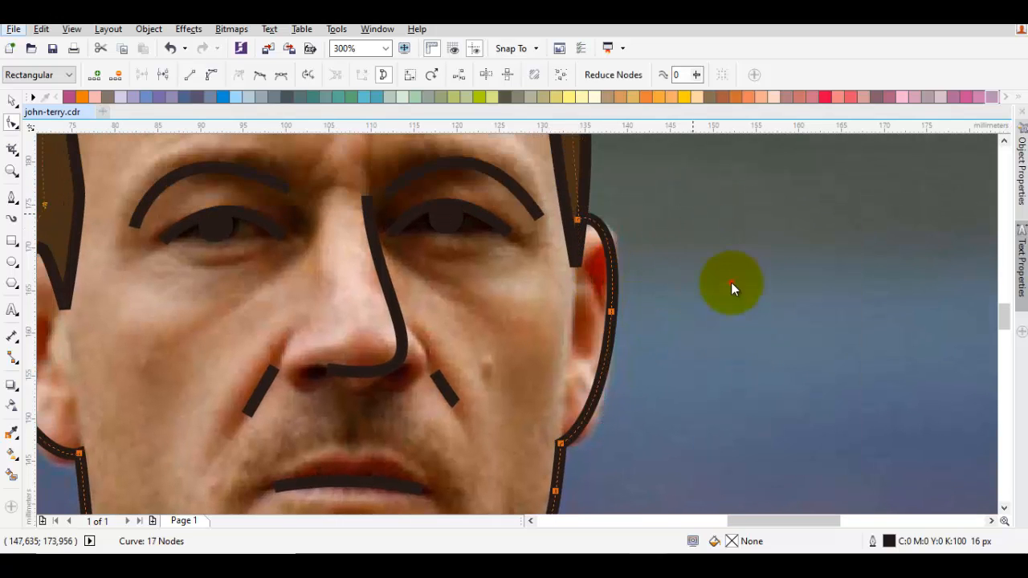
- Delete the node on the right ear's outer edge and pull the curve handles outward to fit the ear
click(612, 313)
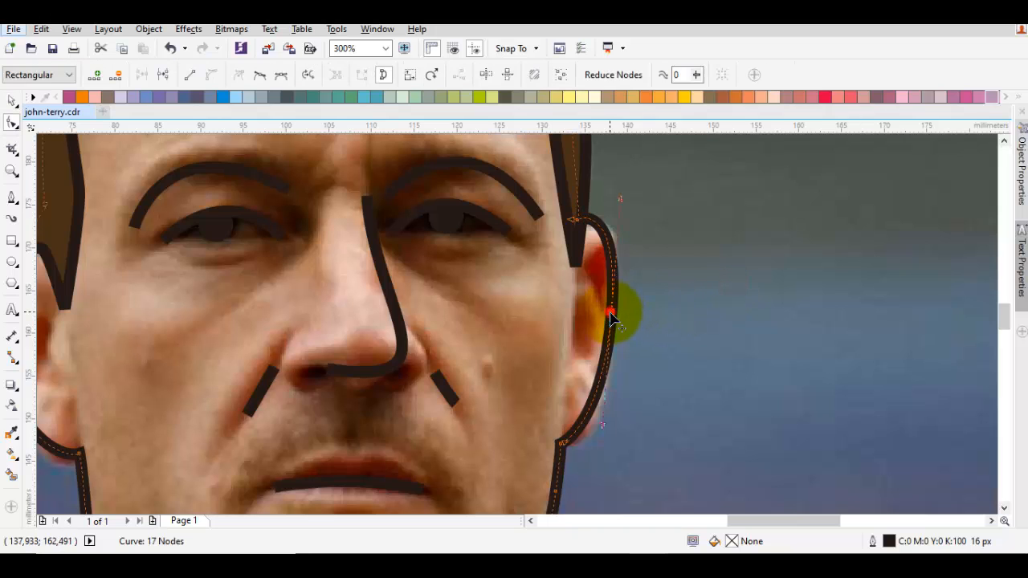
key(Delete)
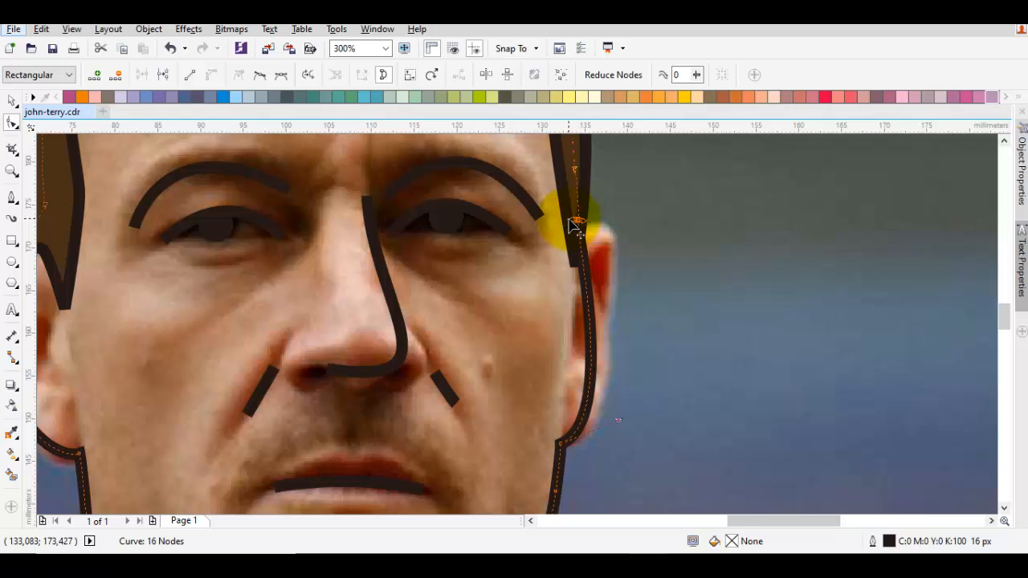
drag(574, 236, 657, 211)
drag(642, 360, 713, 263)
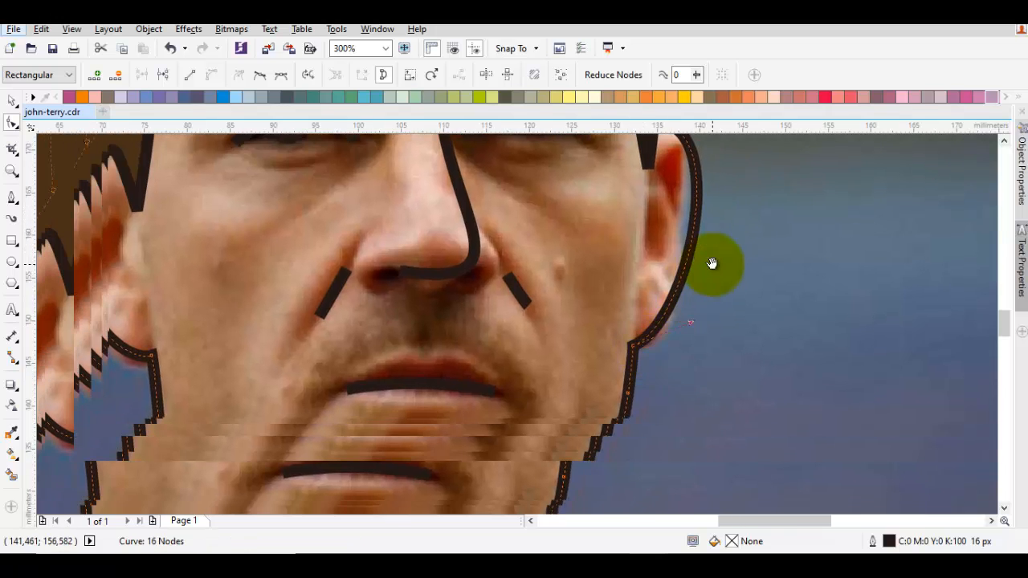
drag(692, 320, 691, 339)
- Delete the node on the left ear's outer edge from the head outline
drag(269, 308, 358, 338)
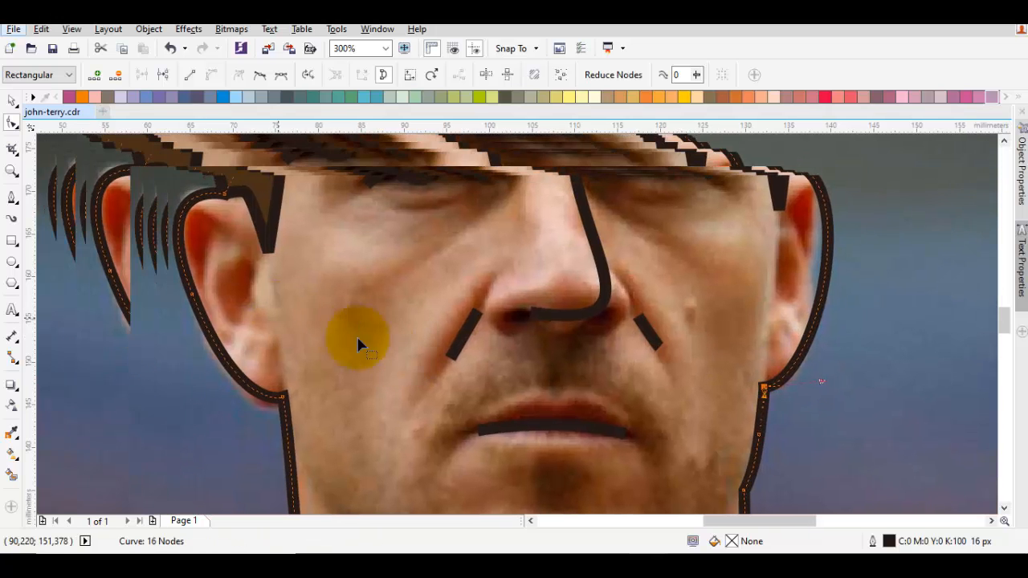
double_click(193, 292)
mouse_move(237, 333)
mouse_down()
mouse_move(271, 263)
mouse_move(319, 341)
mouse_up()
- Draw a short Pen line about 14 mm tall separating the left ear lobe from the cheek, ending on the jaw outline
key(F5)
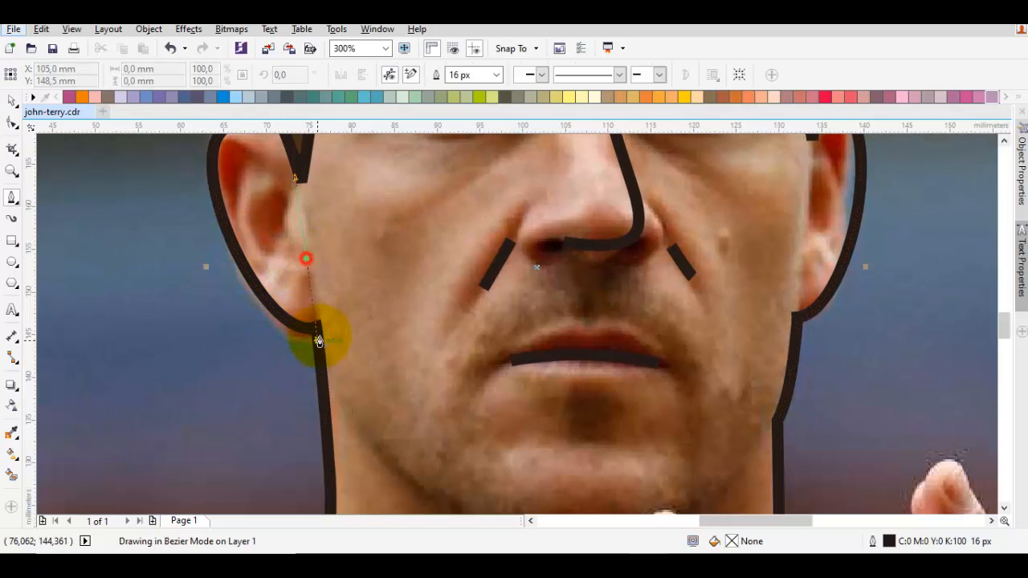
click(321, 380)
key(space)
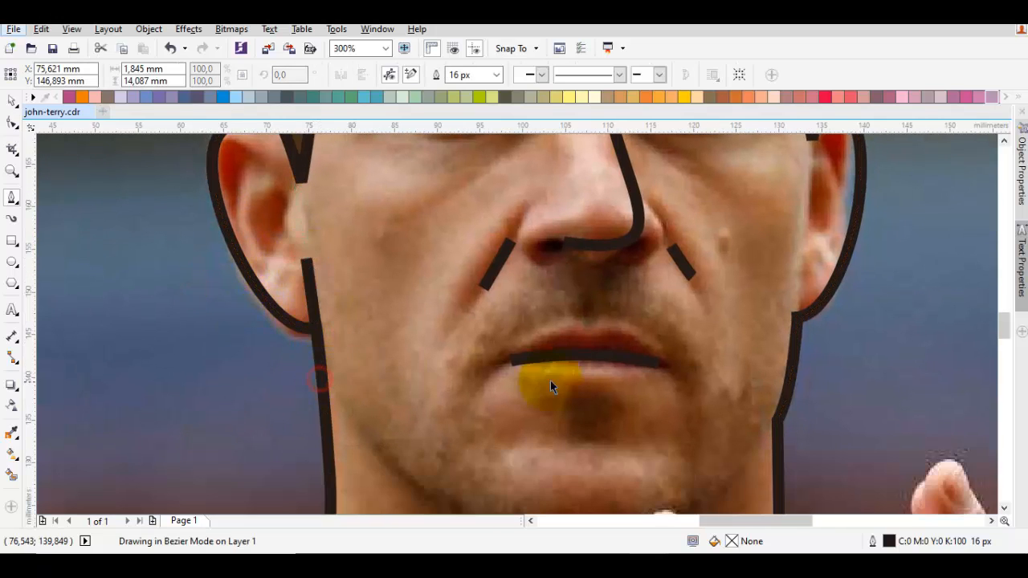
key(Escape)
- Draw a matching short Pen line between the right ear lobe and the cheek, ending on the jaw outline
drag(811, 369, 678, 333)
key(space)
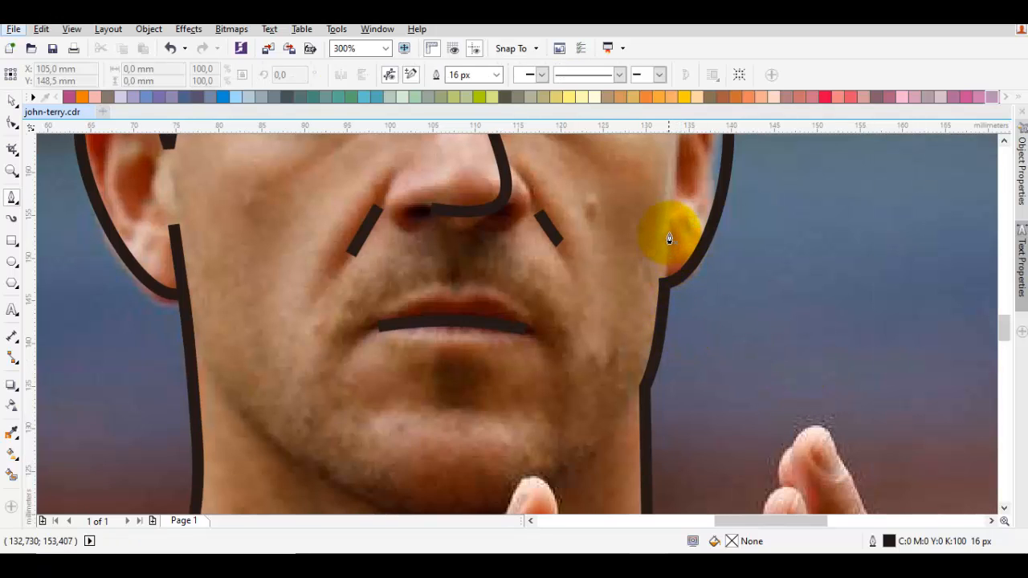
drag(666, 223, 655, 285)
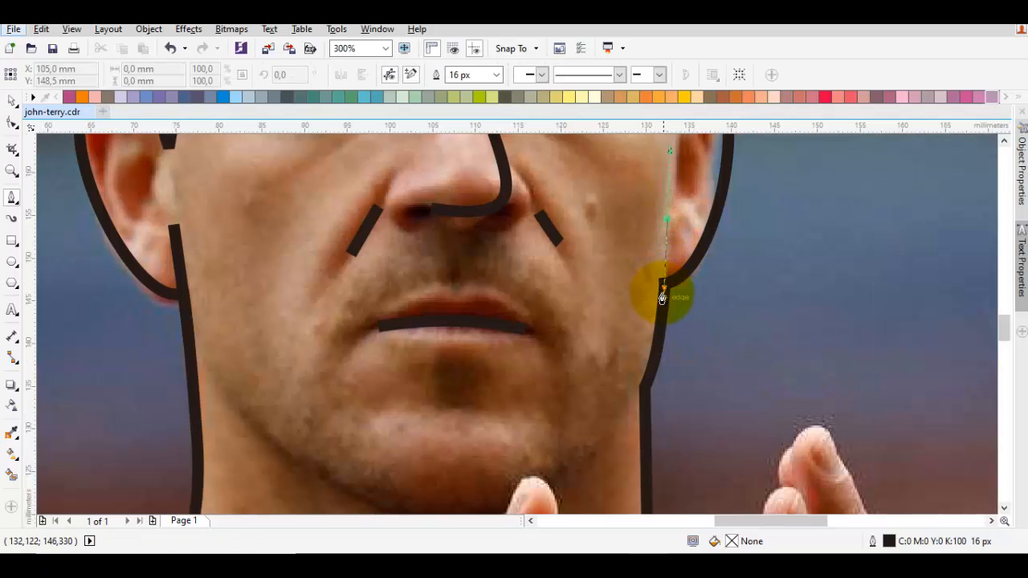
click(660, 317)
key(space)
key(Escape)
- Draw a curved Pen line about 49 mm wide along the chin, from the left jaw to the right jaw
scroll(658, 315, down, 2)
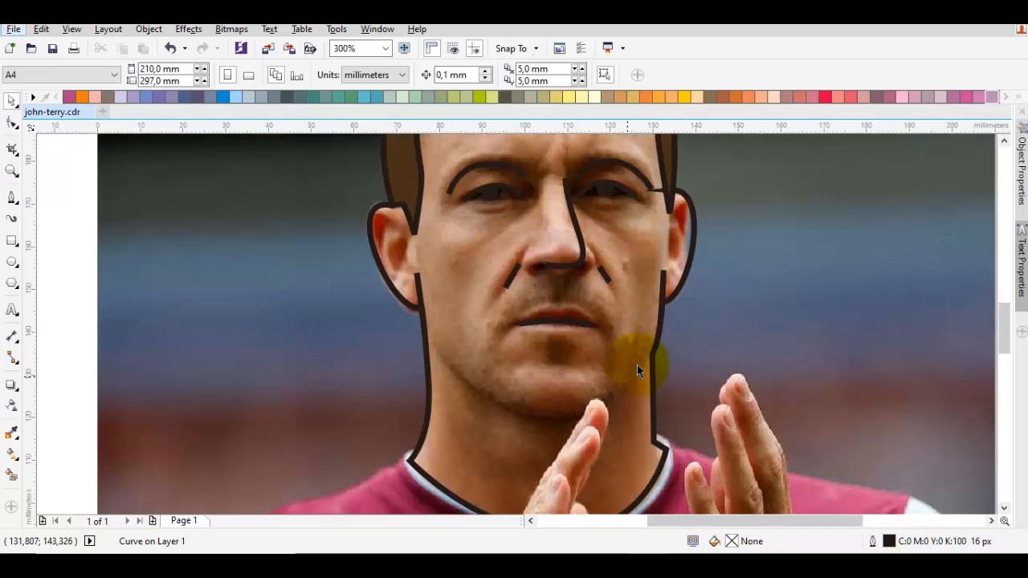
scroll(488, 337, up, 2)
key(space)
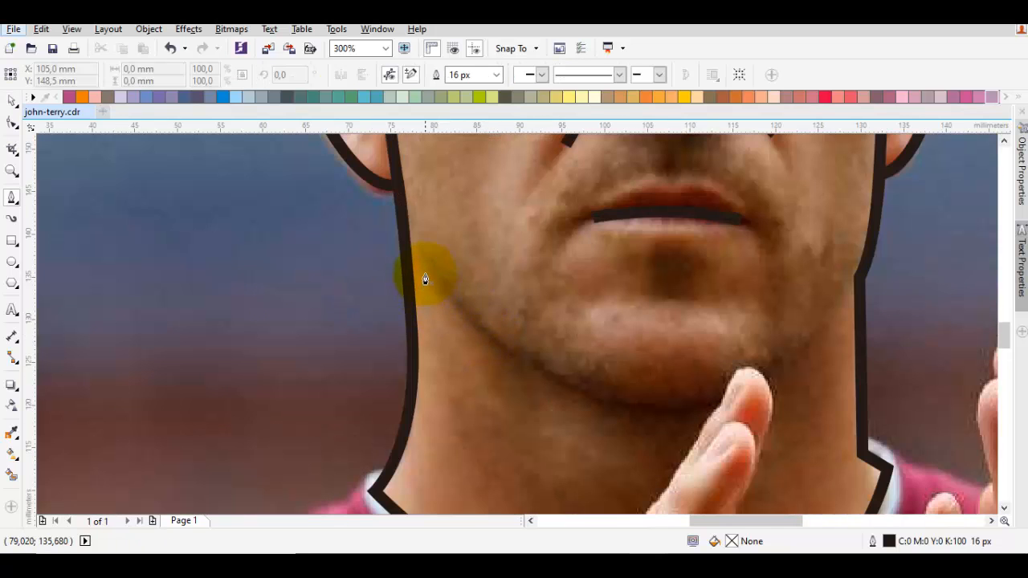
drag(668, 416, 613, 403)
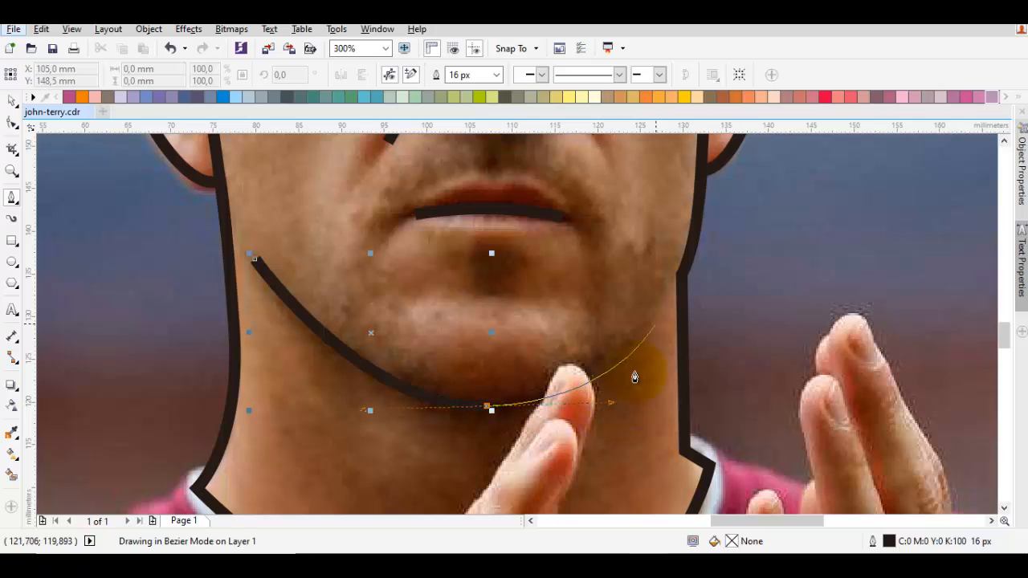
click(670, 288)
key(space)
key(Escape)
- Draw a short arched Pen line about 14 mm wide below the mouth, marking the crease above the chin
scroll(671, 290, down, 1)
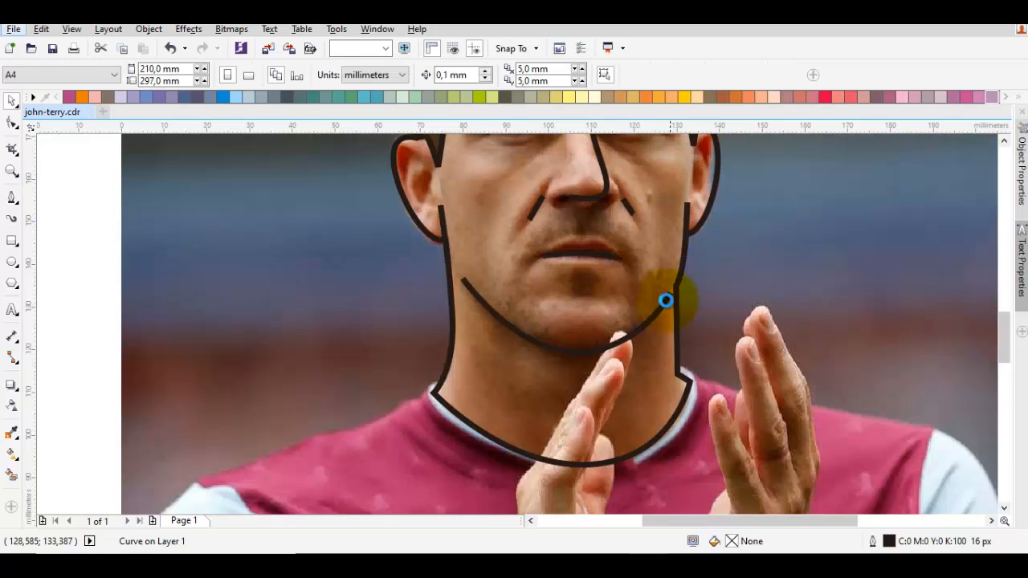
drag(638, 318, 645, 348)
scroll(591, 312, up, 1)
key(space)
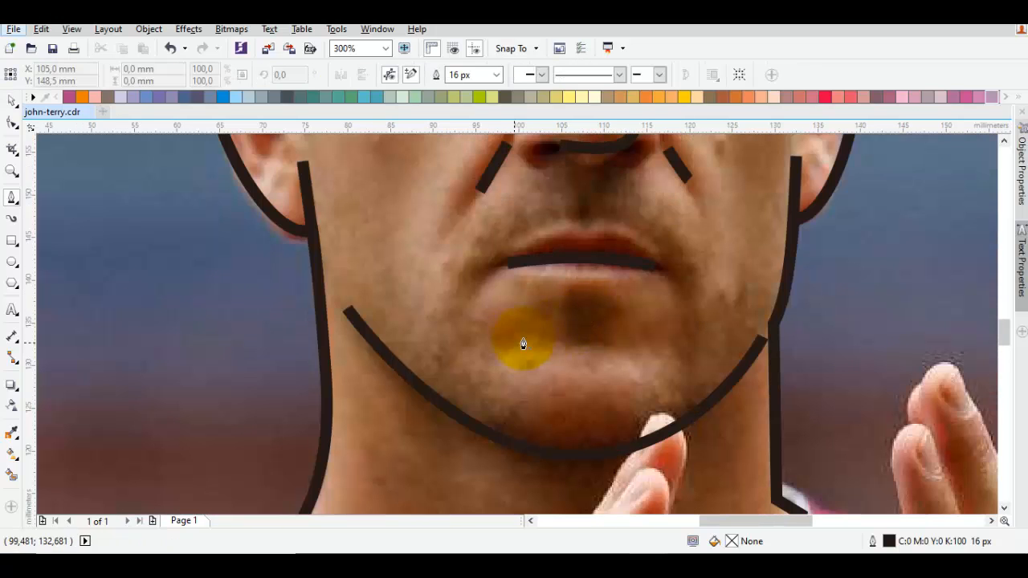
drag(514, 342, 592, 321)
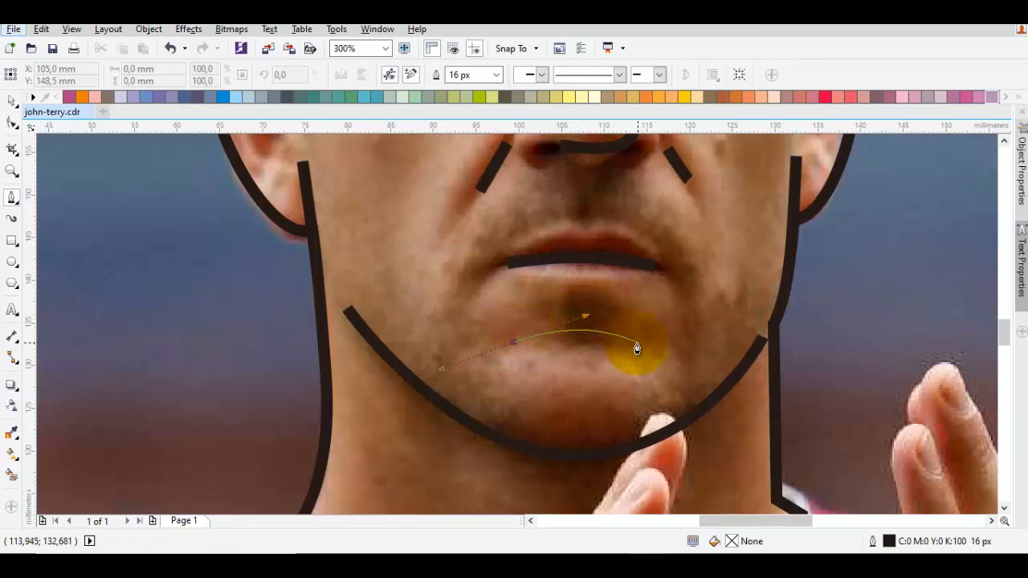
click(638, 345)
key(space)
key(Escape)
- Fill the head and neck shape with the peach-orange shade C:0 M:44 Y:45 K:0
scroll(638, 343, down, 1)
click(670, 313)
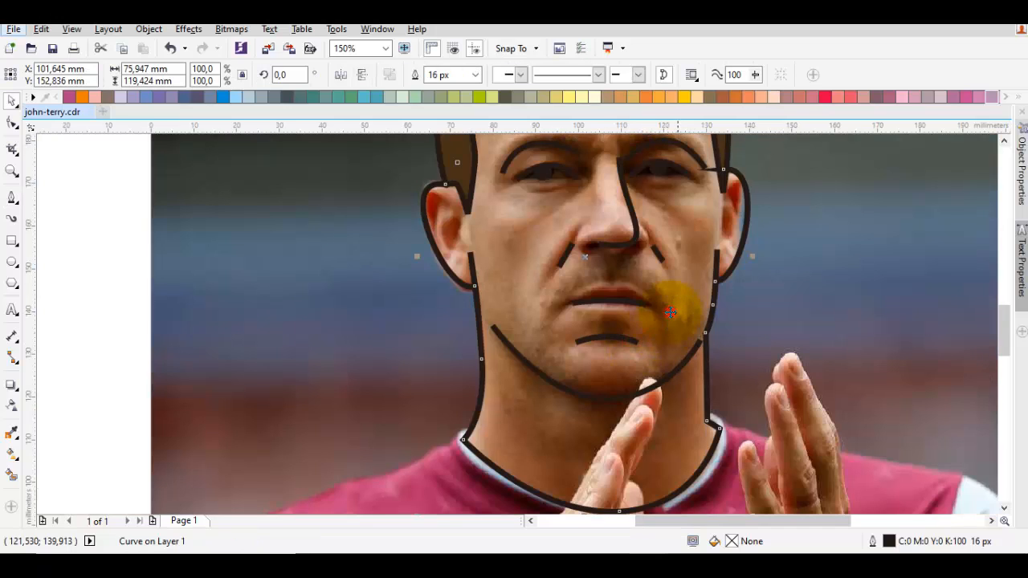
drag(695, 243, 679, 272)
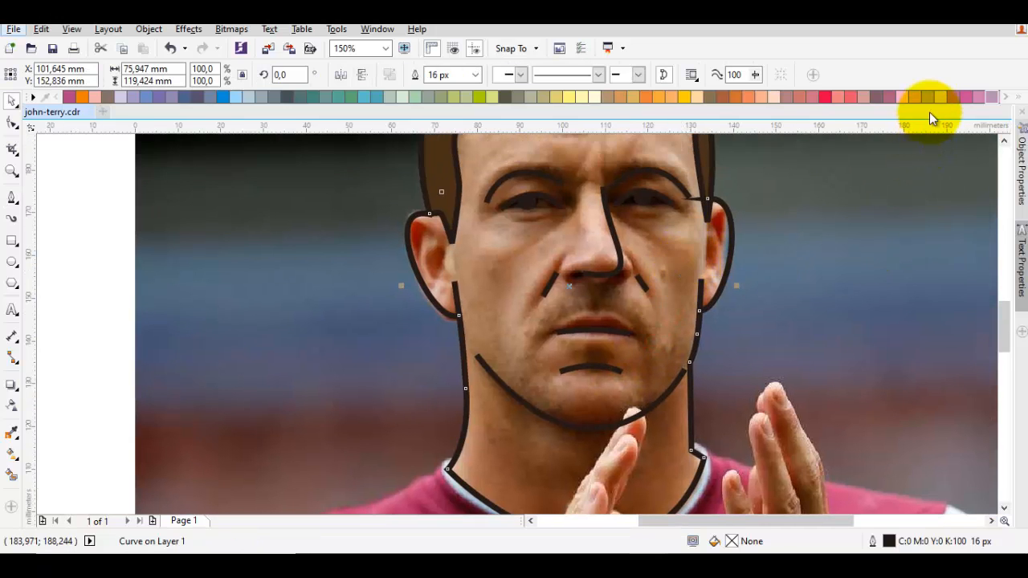
scroll(675, 100, down, 2)
scroll(674, 100, up, 5)
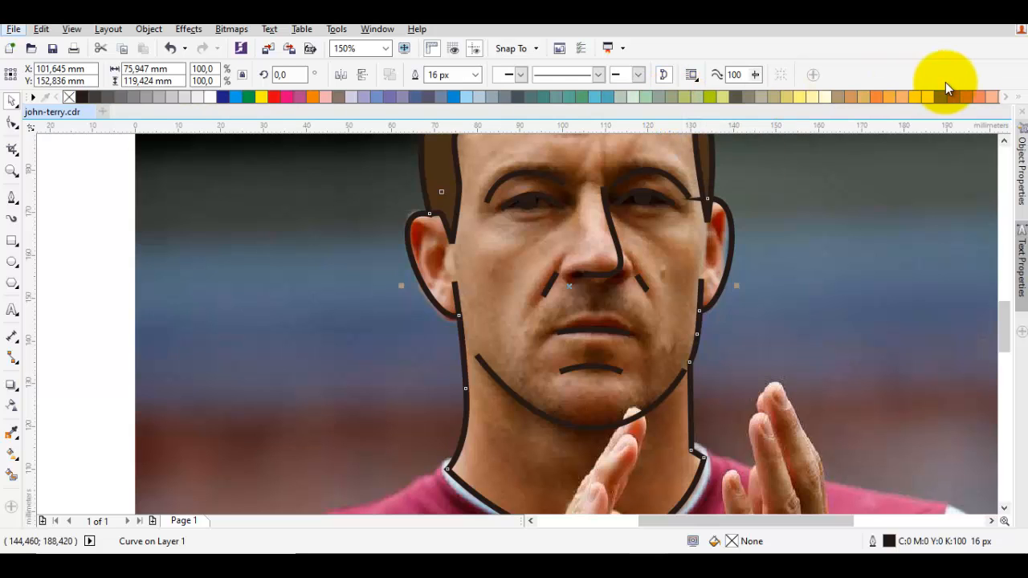
click(905, 98)
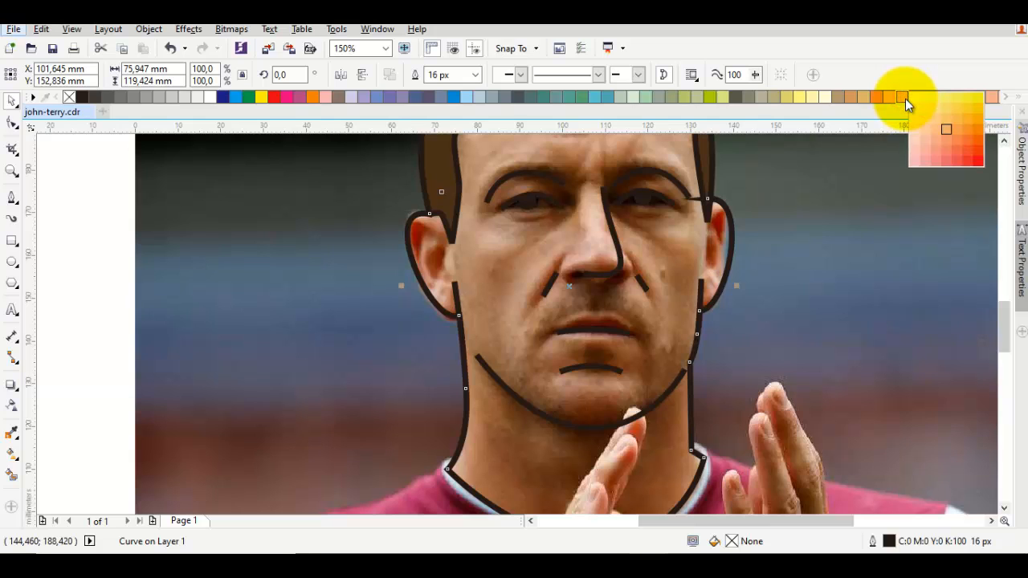
click(937, 138)
click(873, 256)
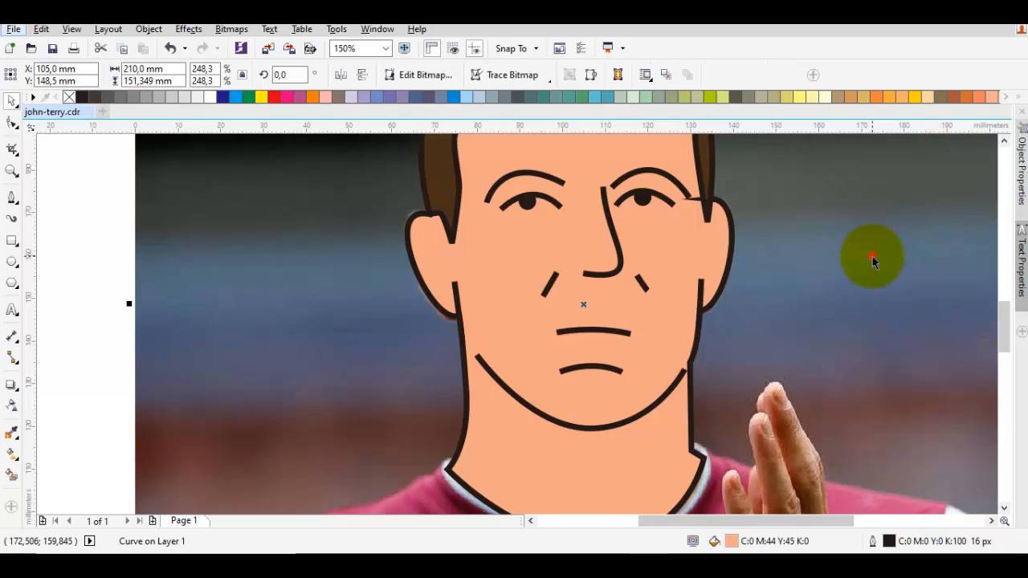
- Reshape the head outline at the node on top of the right ear to remove the spike crossing the temple
click(678, 234)
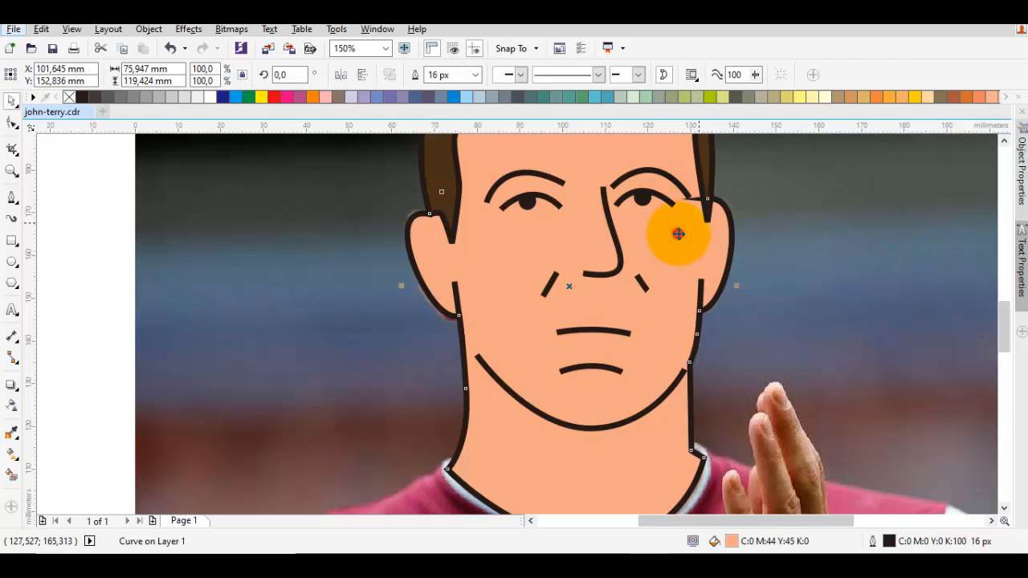
scroll(716, 201, up, 2)
key(F10)
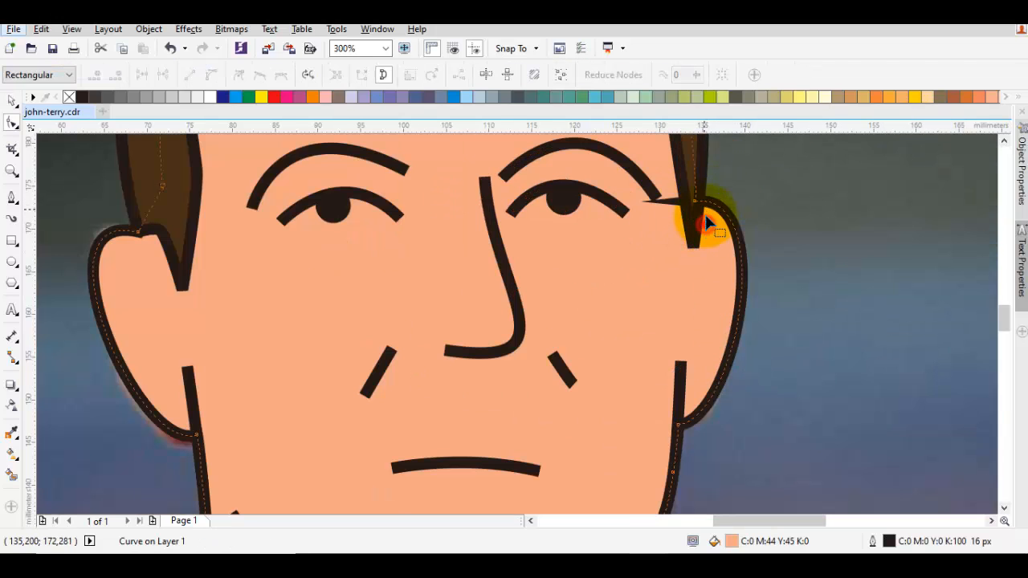
click(697, 201)
drag(697, 202, 712, 227)
scroll(693, 190, up, 1)
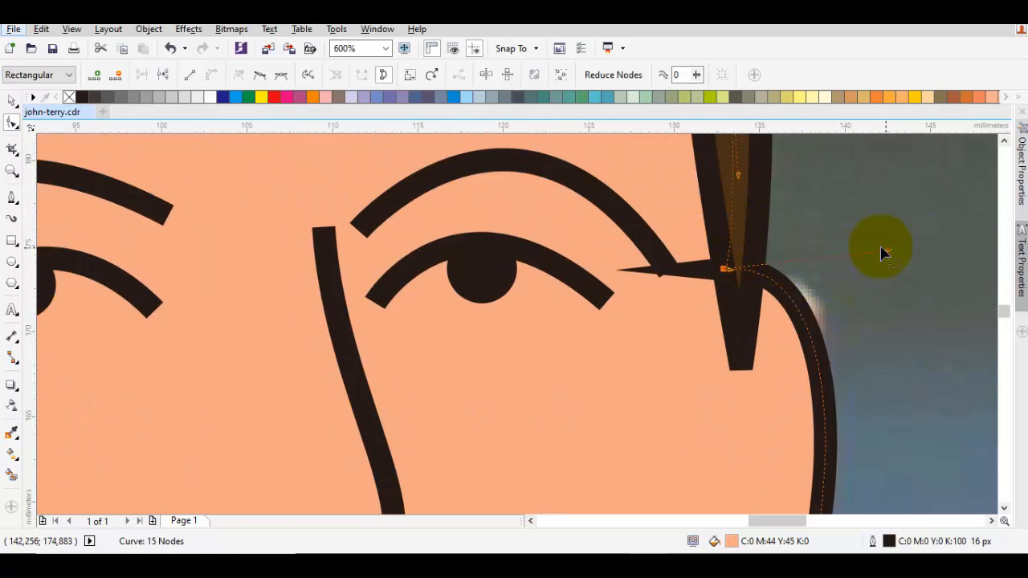
drag(887, 249, 897, 249)
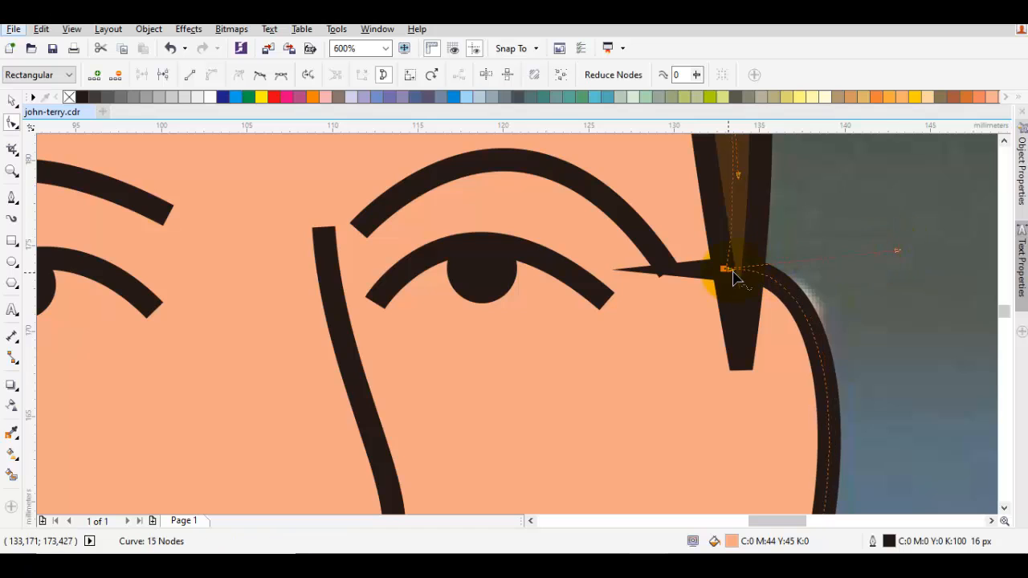
mouse_move(733, 272)
mouse_down()
mouse_move(737, 218)
mouse_move(724, 276)
mouse_move(734, 271)
mouse_up()
scroll(733, 355, down, 3)
key(space)
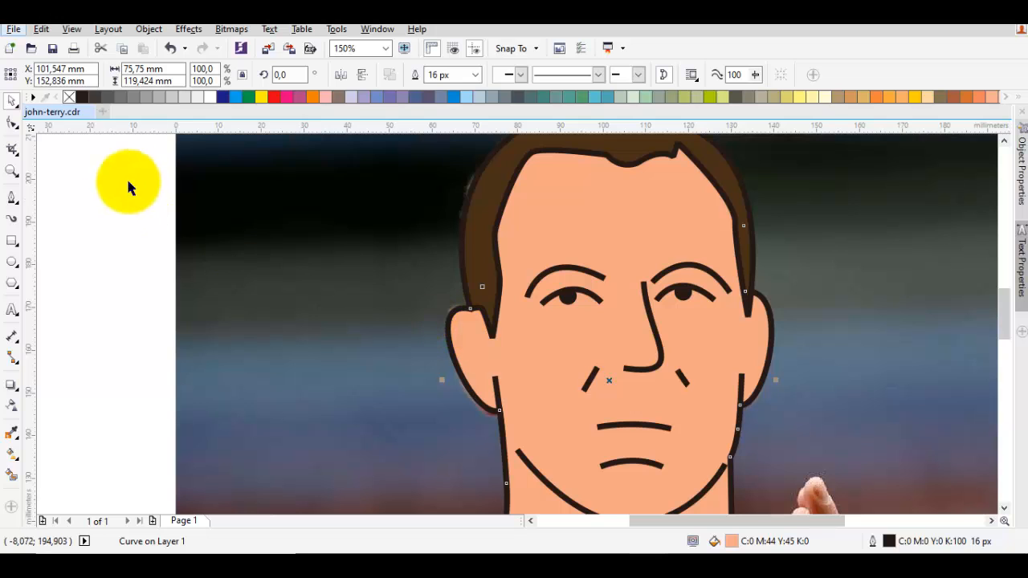
- Remove the head shape's fill to expose the photo and draw a small curved Pen line inside the left ear
mouse_move(75, 97)
mouse_down()
mouse_move(230, 166)
mouse_move(551, 242)
mouse_up()
scroll(497, 346, up, 2)
key(p)
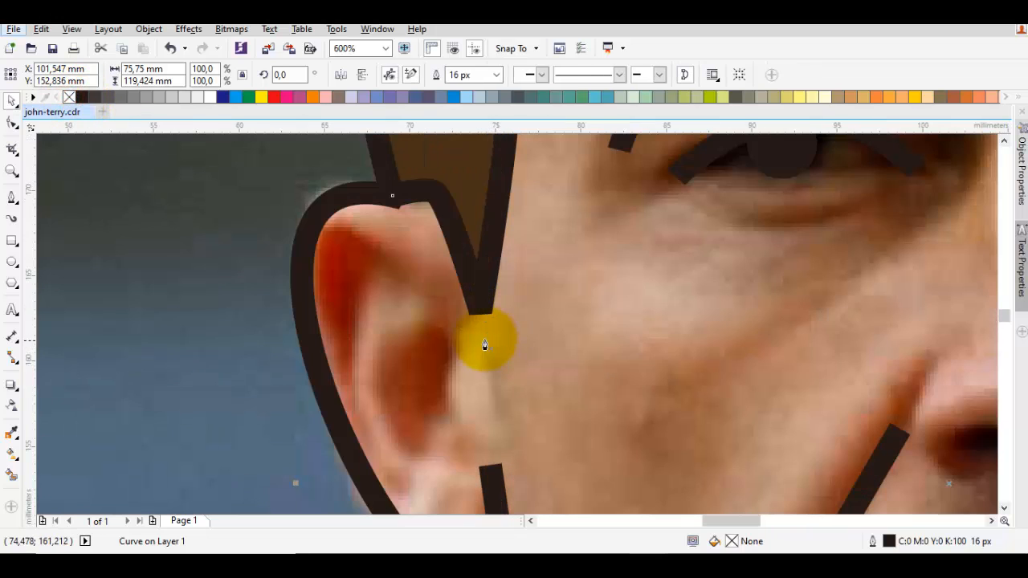
mouse_move(443, 317)
mouse_down()
mouse_move(381, 340)
mouse_move(372, 418)
mouse_up()
drag(488, 432, 452, 354)
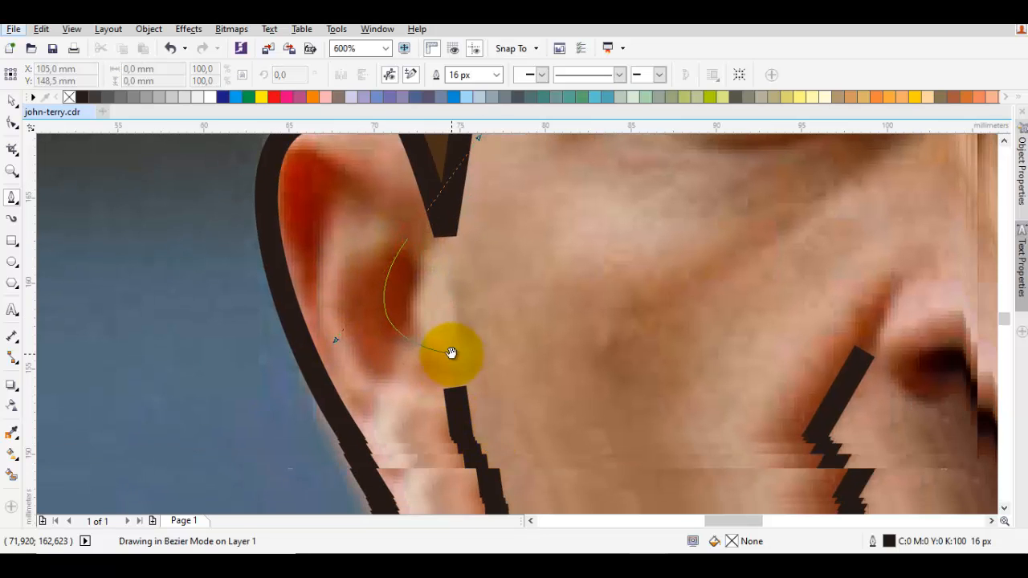
double_click(429, 347)
- Draw a matching small curved Pen line inside the right ear
scroll(434, 346, down, 2)
scroll(394, 298, up, 1)
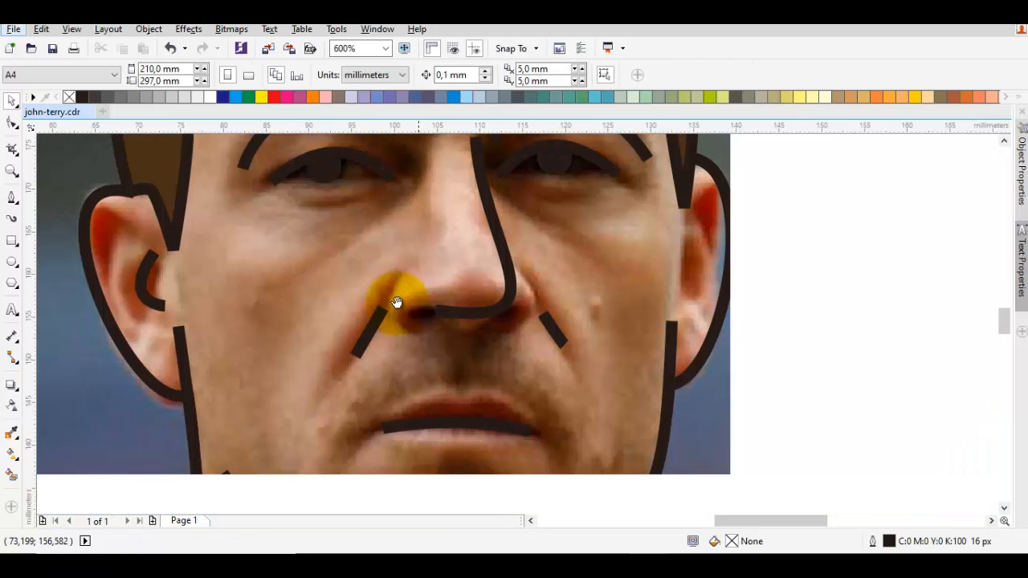
drag(683, 239, 731, 285)
double_click(680, 297)
key(space)
- Fill the head and neck shape with a light peach skin tone
click(621, 254)
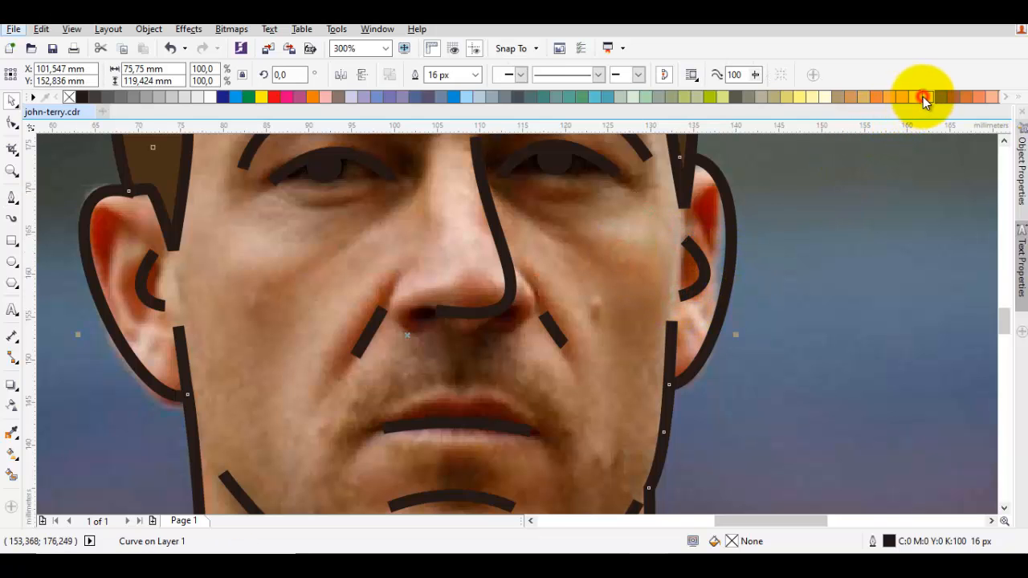
drag(924, 100, 963, 138)
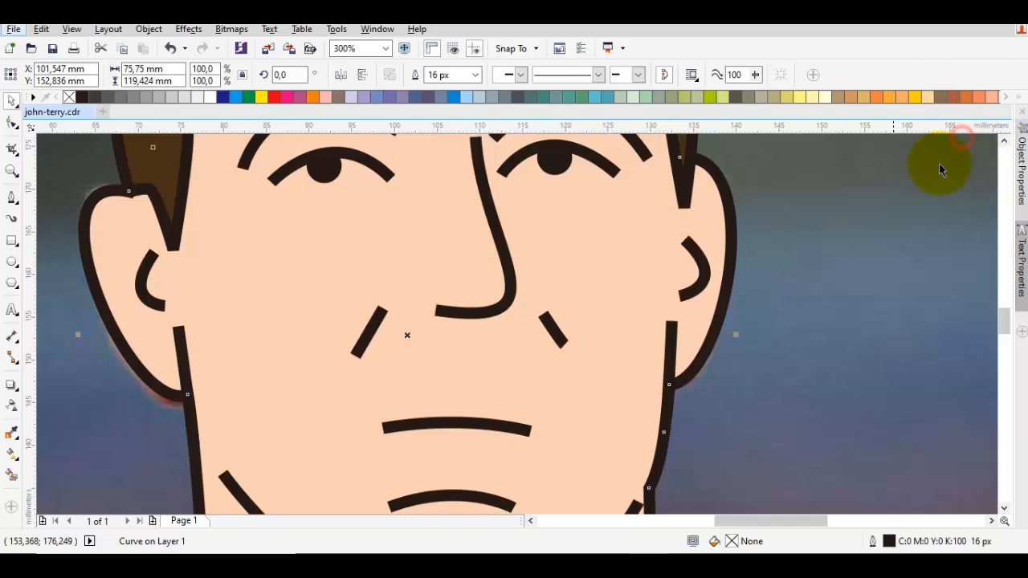
- Move the photo off the page to examine the drawing on its own, and undo the move
scroll(829, 254, down, 4)
drag(876, 298, 483, 282)
click(826, 296)
click(886, 278)
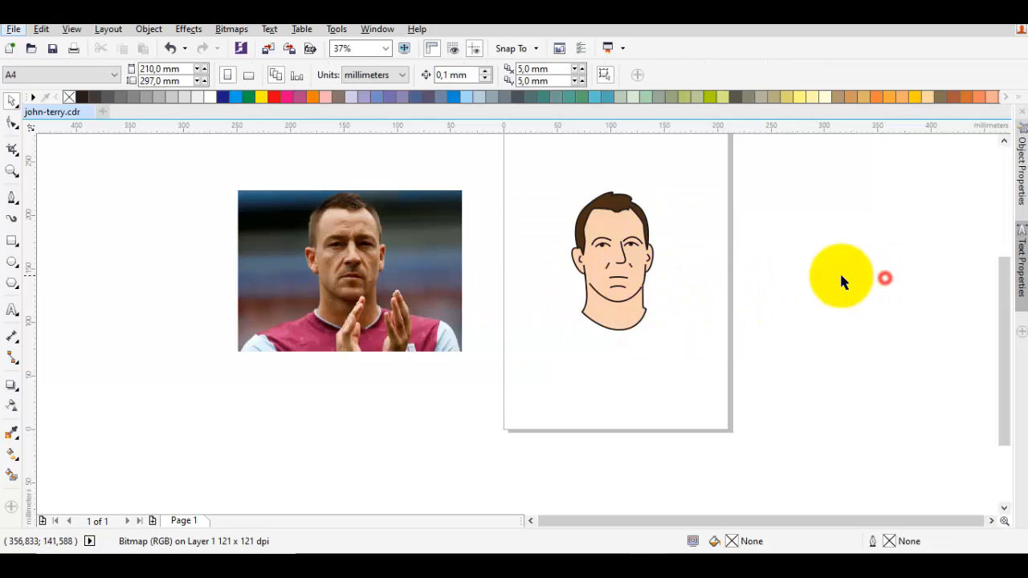
key(ctrl+z)
- Bend the crease line beside the left nostril slightly and lengthen it at both ends
scroll(611, 269, up, 5)
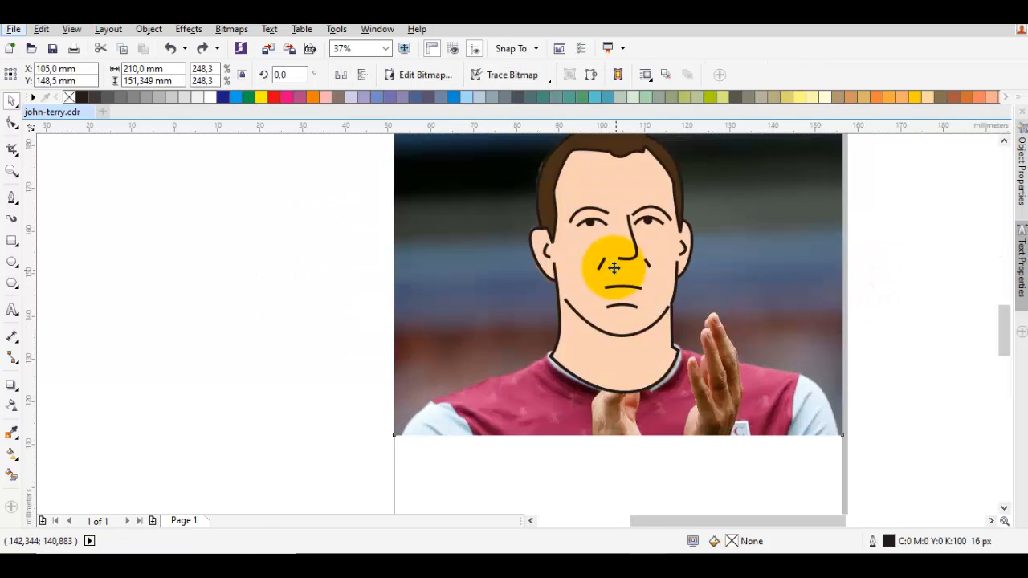
click(560, 270)
key(F10)
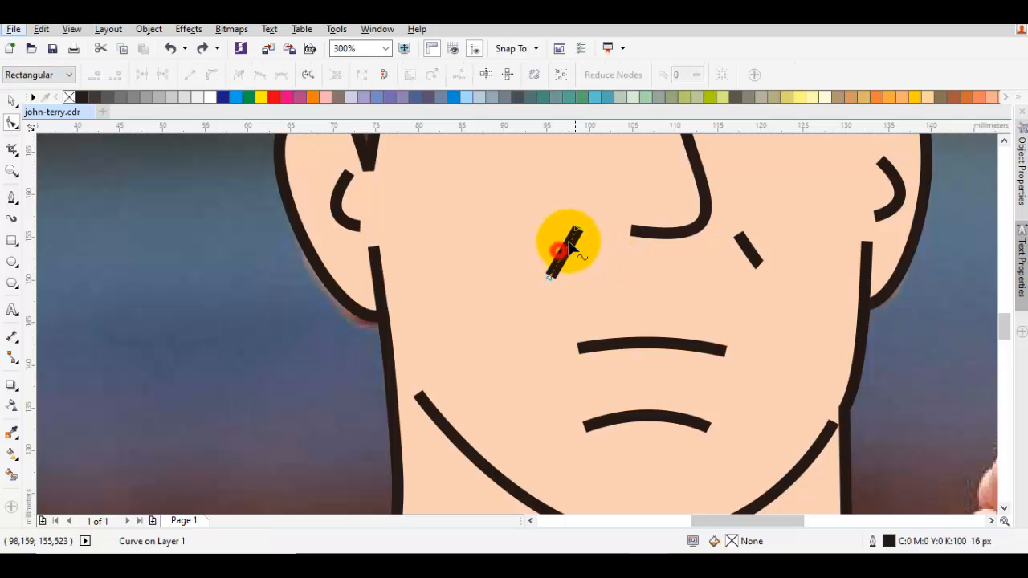
drag(578, 230, 590, 218)
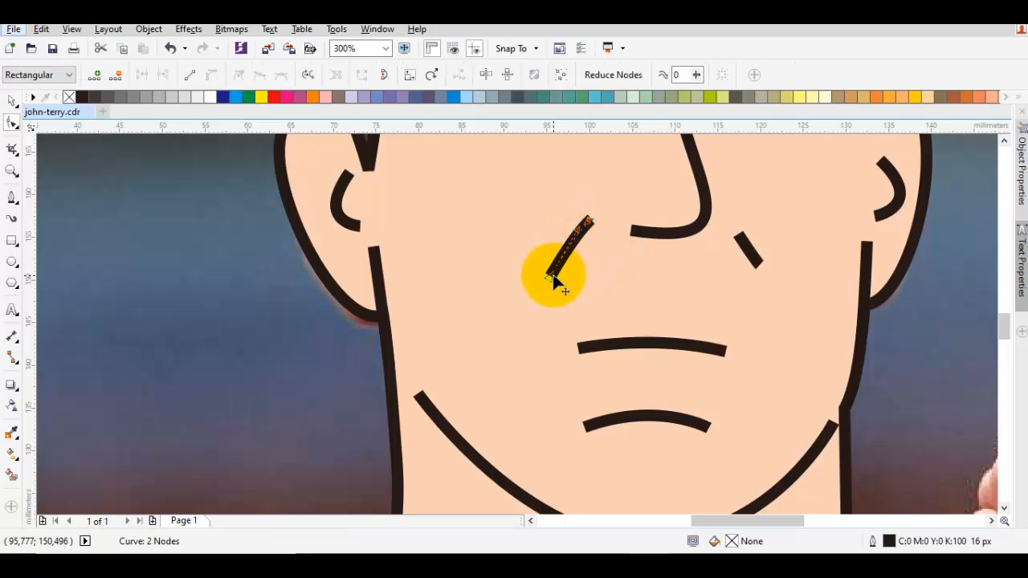
drag(552, 277, 548, 285)
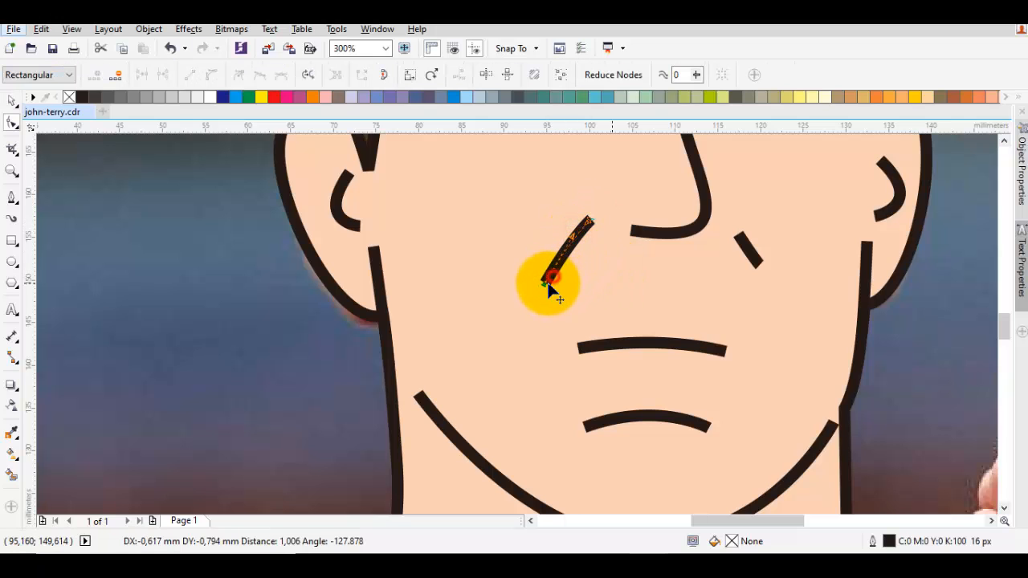
- Lengthen the crease line beside the right nostril at both ends to match the left one
click(751, 243)
drag(737, 232, 733, 229)
drag(759, 264, 764, 271)
key(space)
key(Escape)
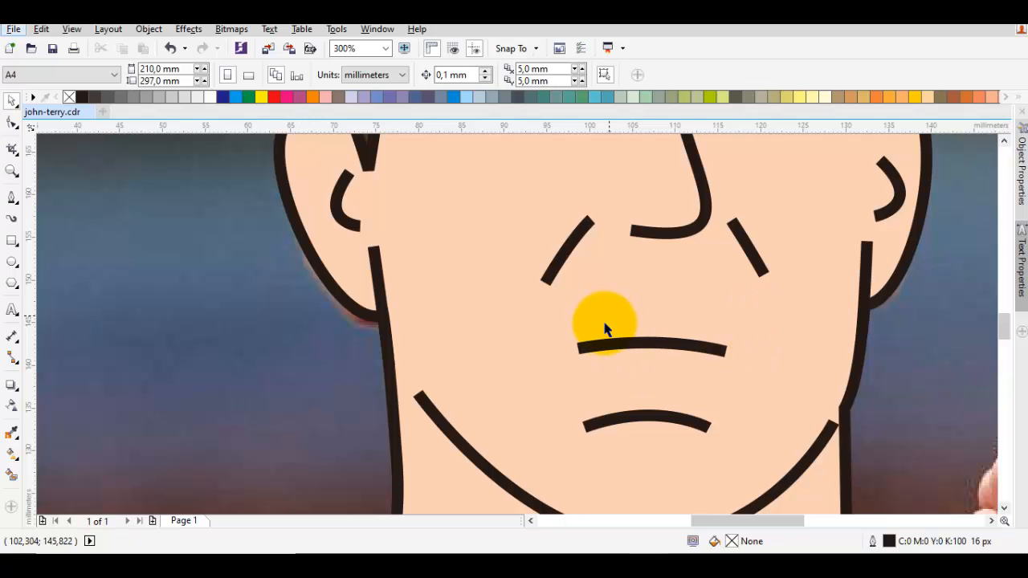
scroll(606, 329, down, 2)
scroll(661, 365, down, 5)
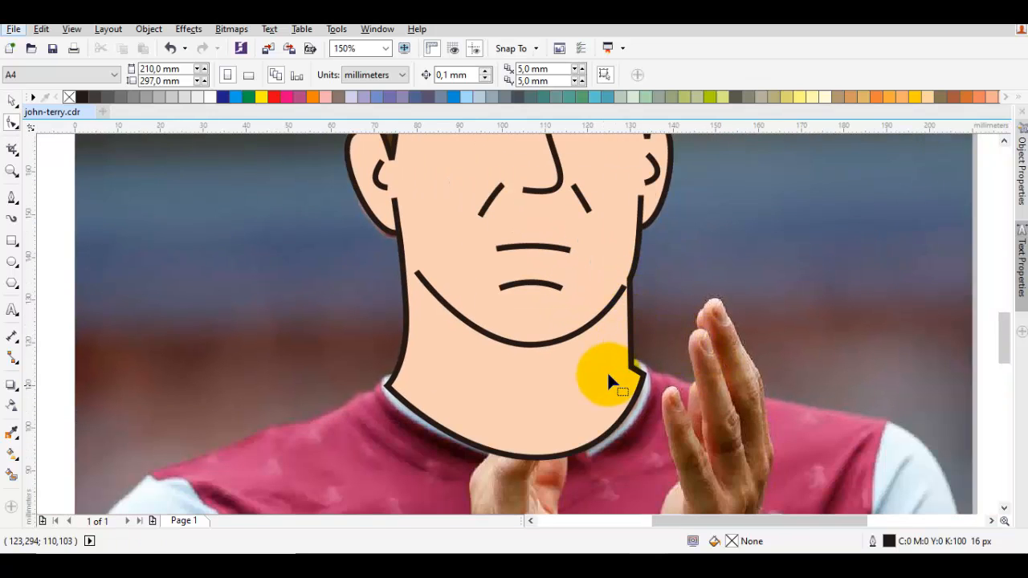
key(p)
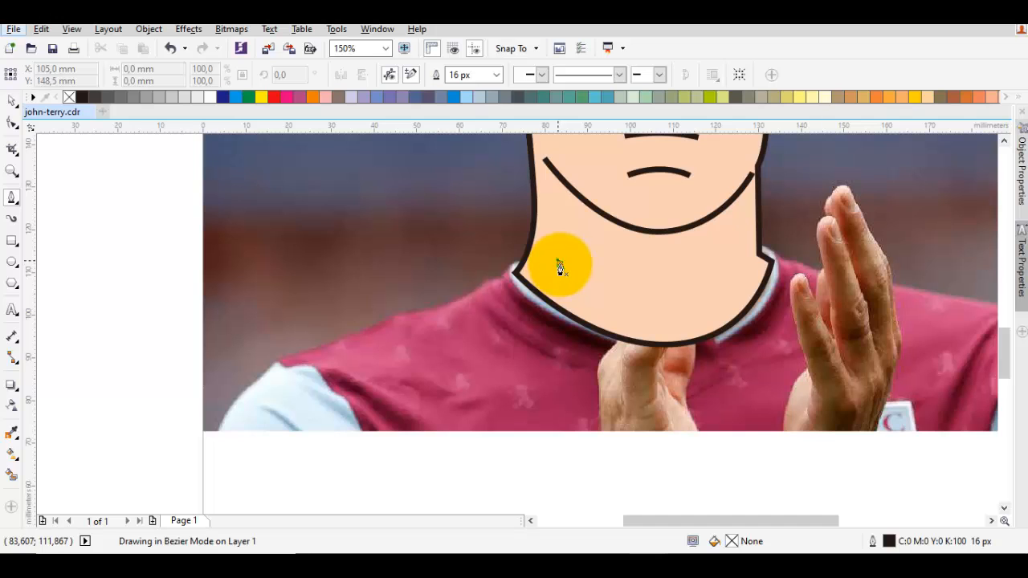
drag(559, 261, 506, 242)
key(space)
- Trace the shirt outline with a curve from inside the neck along the left shoulder and sleeve to the photo's lower edge
scroll(503, 277, up, 1)
key(space)
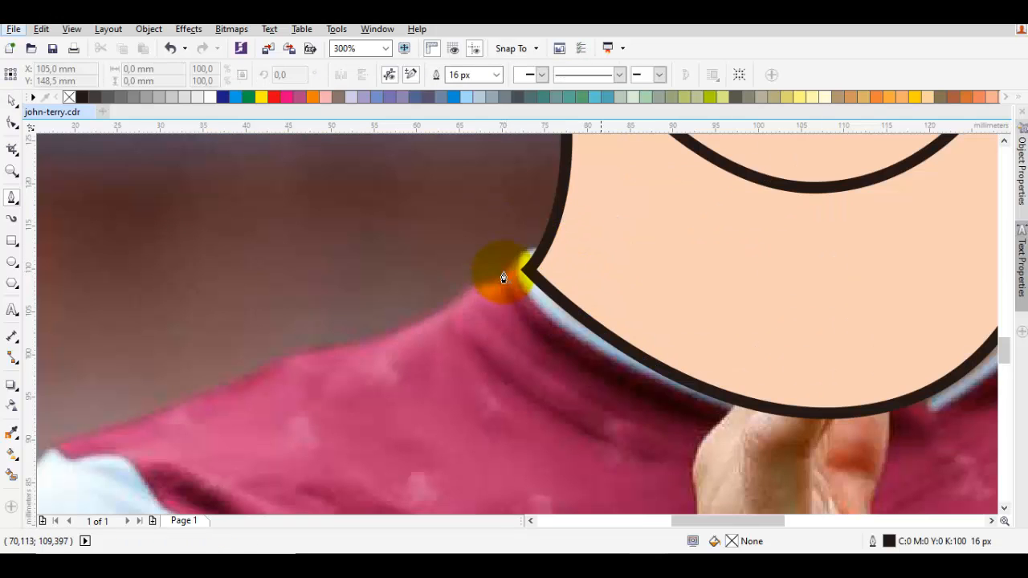
drag(651, 257, 564, 210)
click(503, 273)
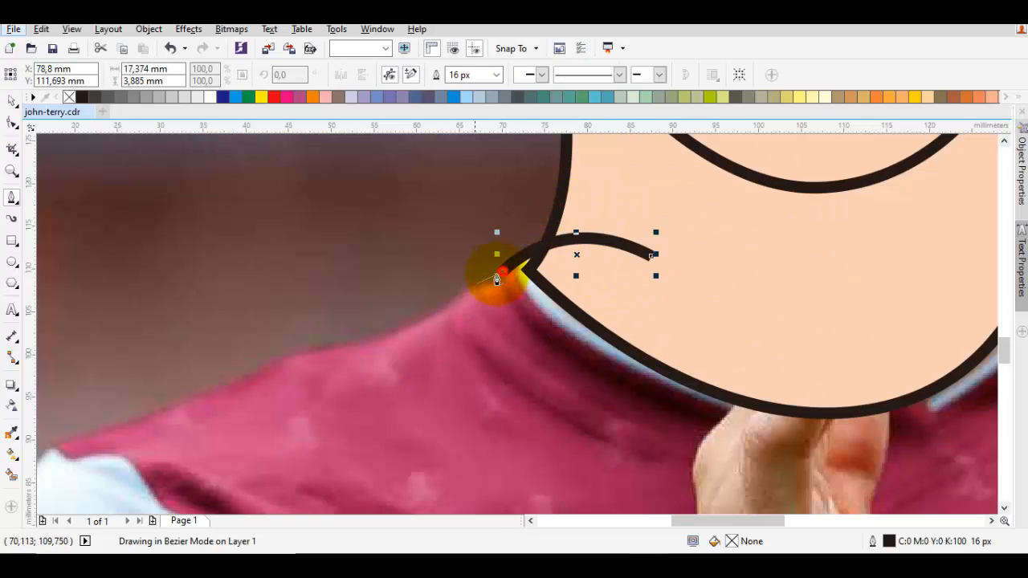
scroll(496, 279, down, 1)
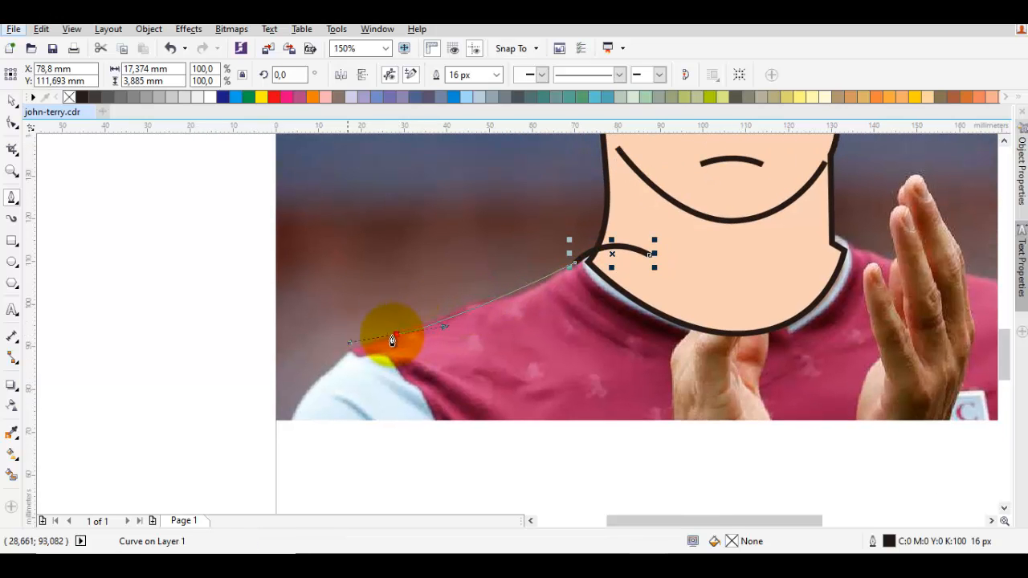
drag(392, 341, 333, 349)
click(289, 424)
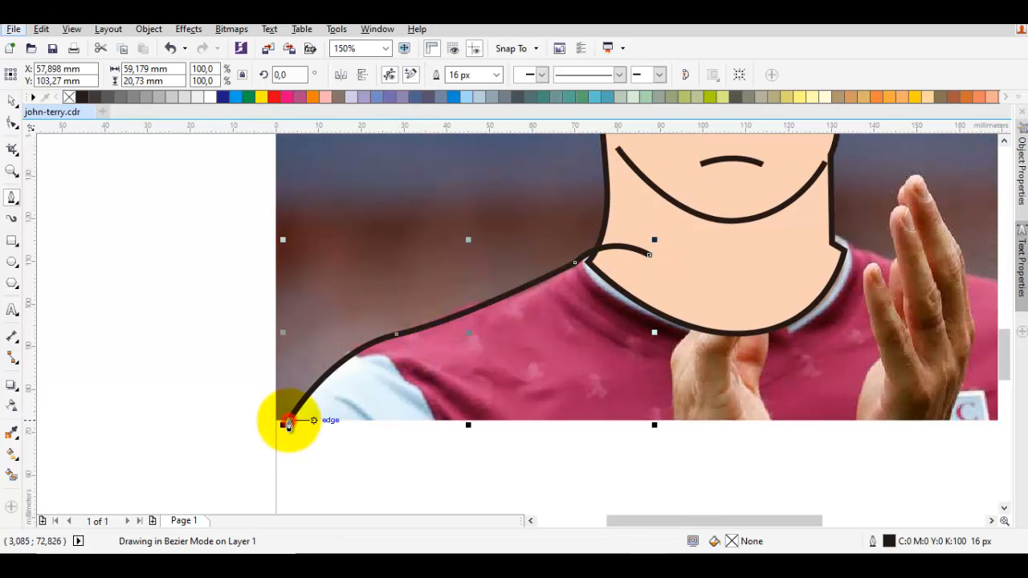
- Continue the shirt outline along the photo's lower edge, up the right sleeve and shoulder, and close it across the neck
scroll(666, 431, right, 5)
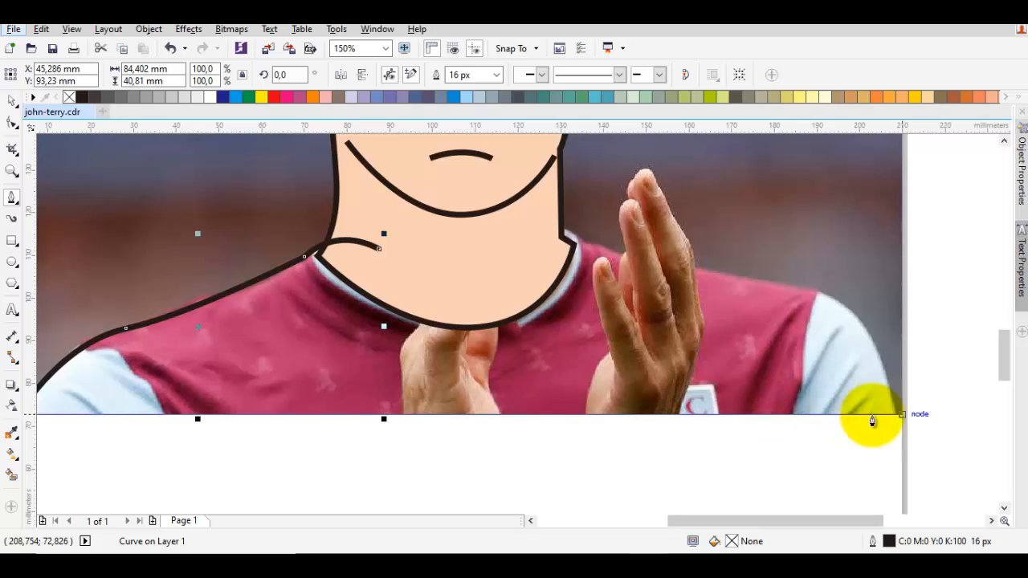
click(893, 415)
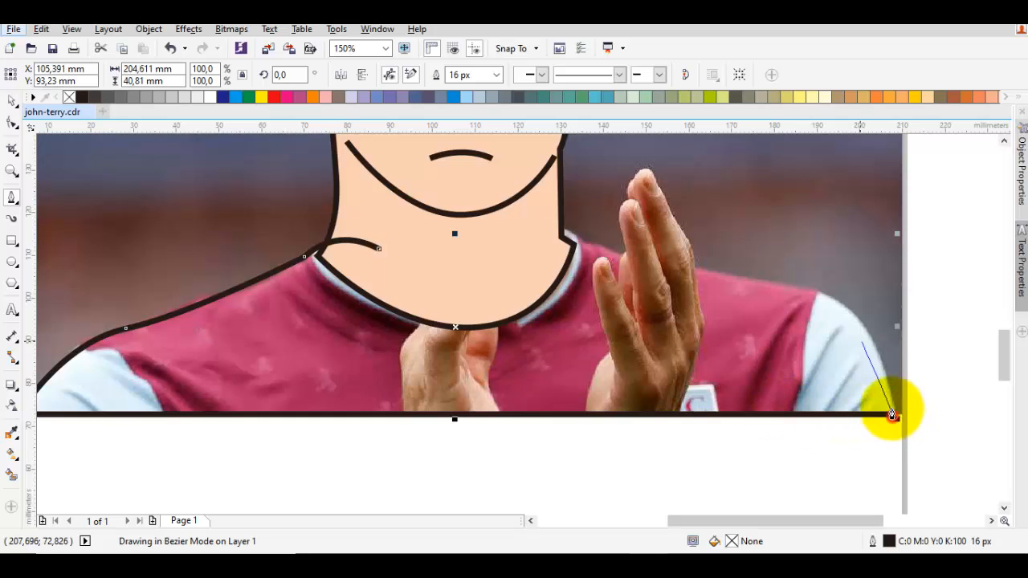
drag(857, 317, 623, 271)
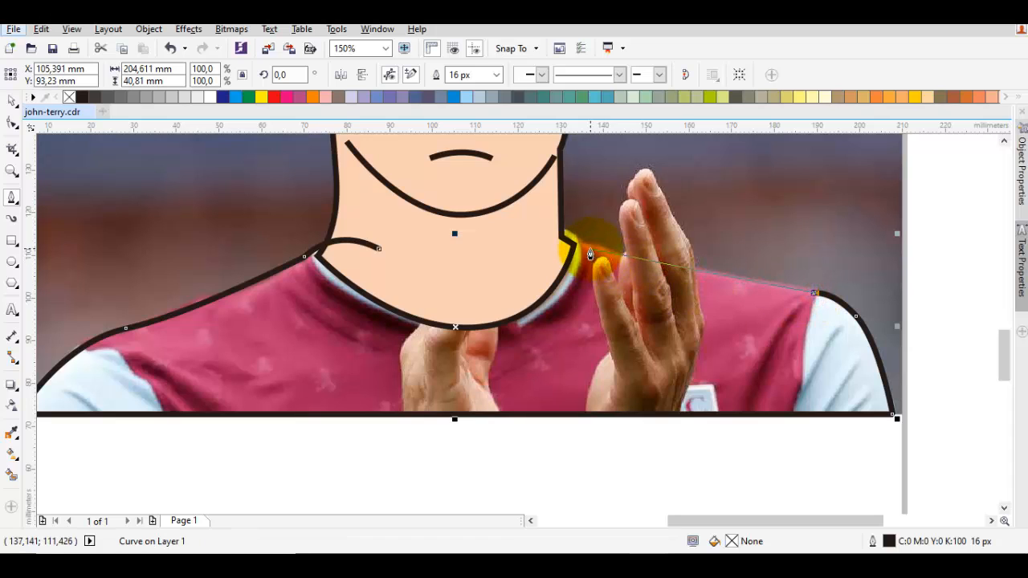
drag(608, 253, 605, 252)
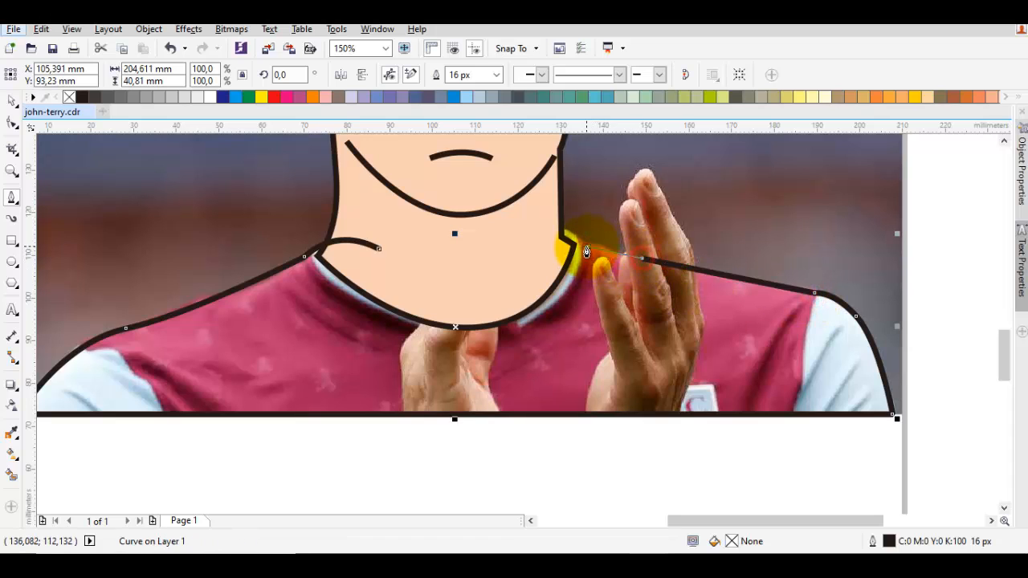
click(587, 246)
drag(526, 231, 495, 250)
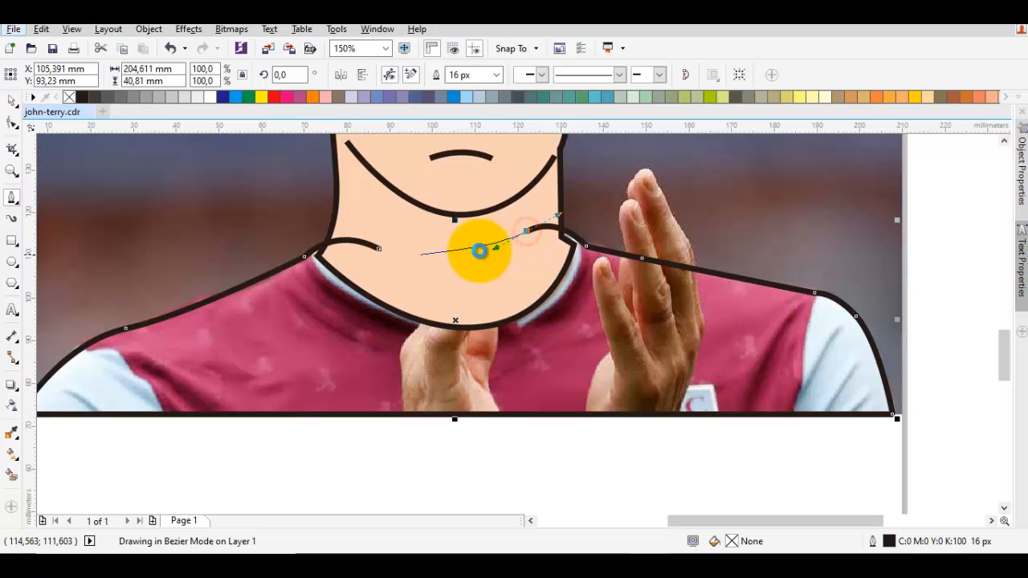
click(380, 250)
key(space)
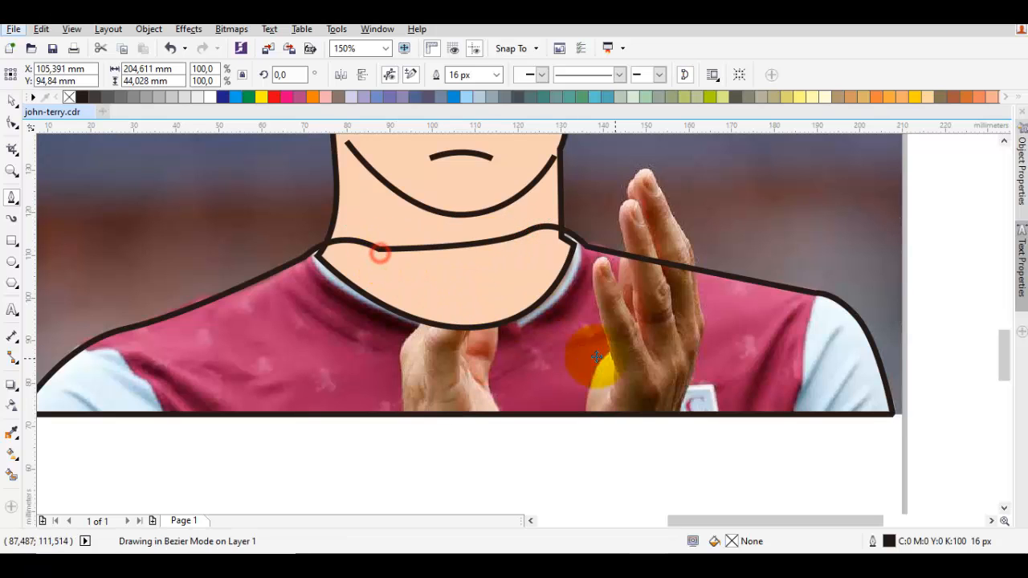
- Reorder the shirt outline to sit directly in front of the photo, behind the head and neck shape
click(615, 357)
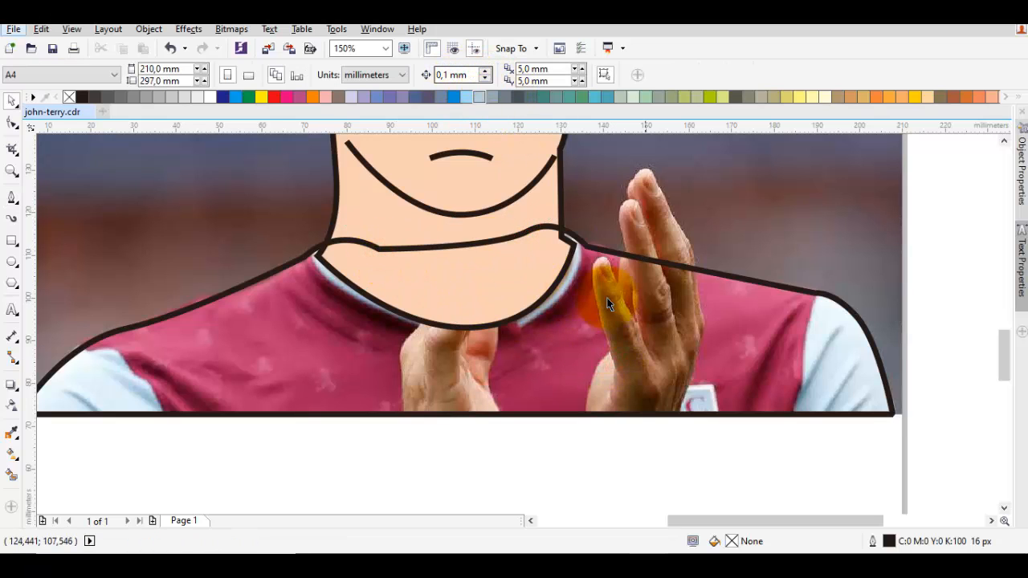
click(660, 276)
right_click(714, 281)
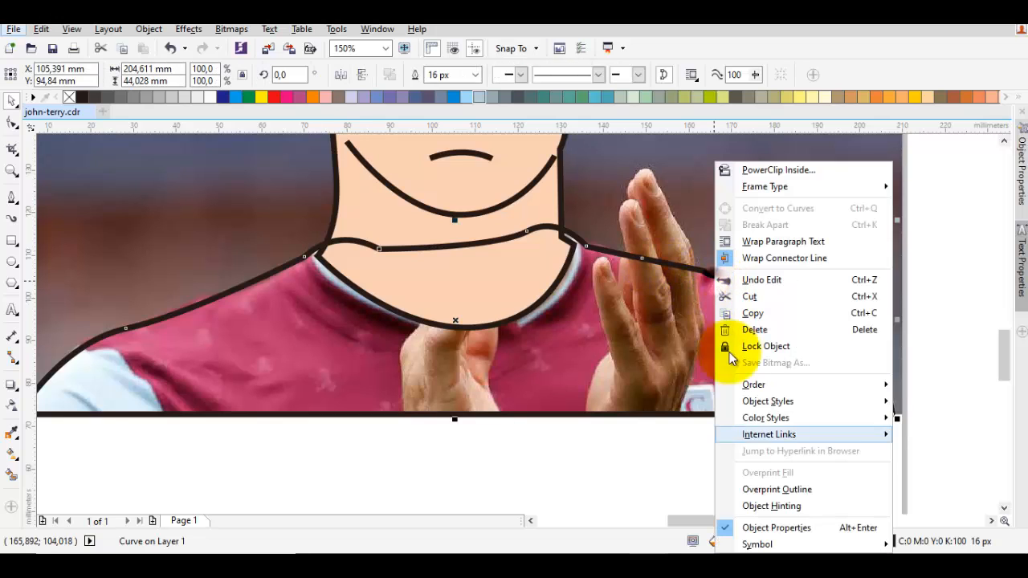
mouse_move(777, 389)
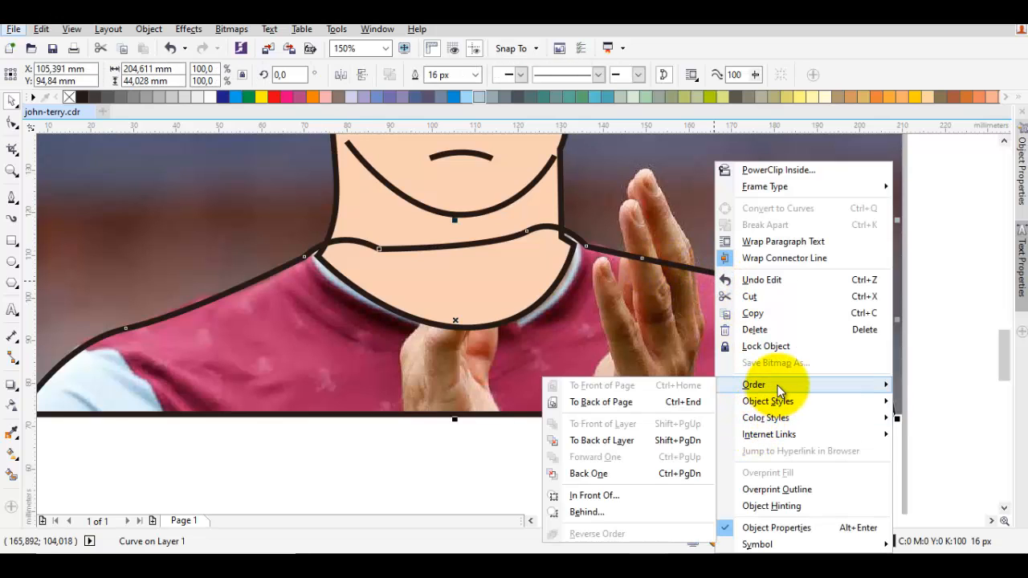
click(594, 494)
click(792, 233)
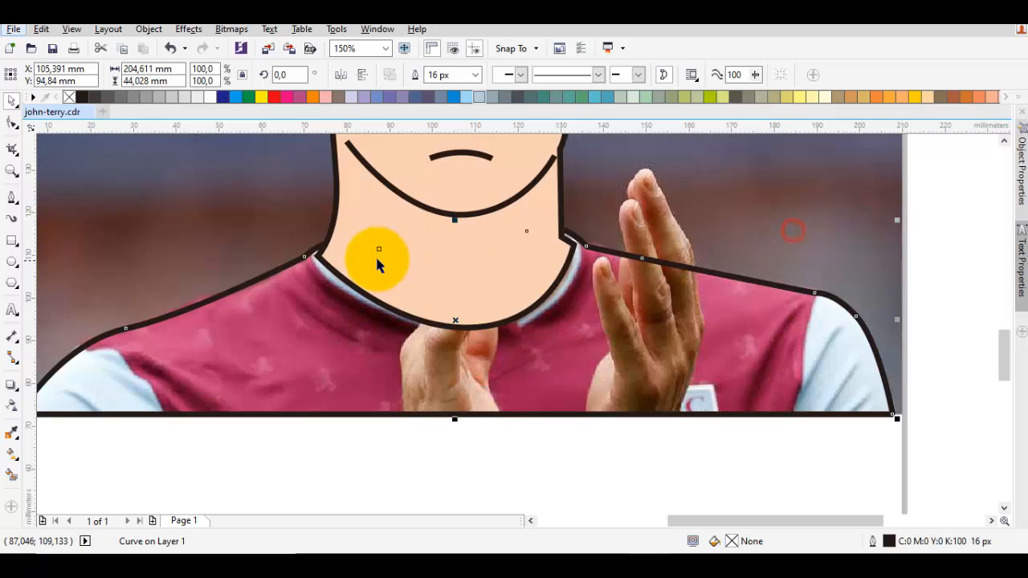
- Draw a Bezier curve along the collar's lower edge from the left shoulder node to the right side of the neck
scroll(375, 254, left, 1)
key(F10)
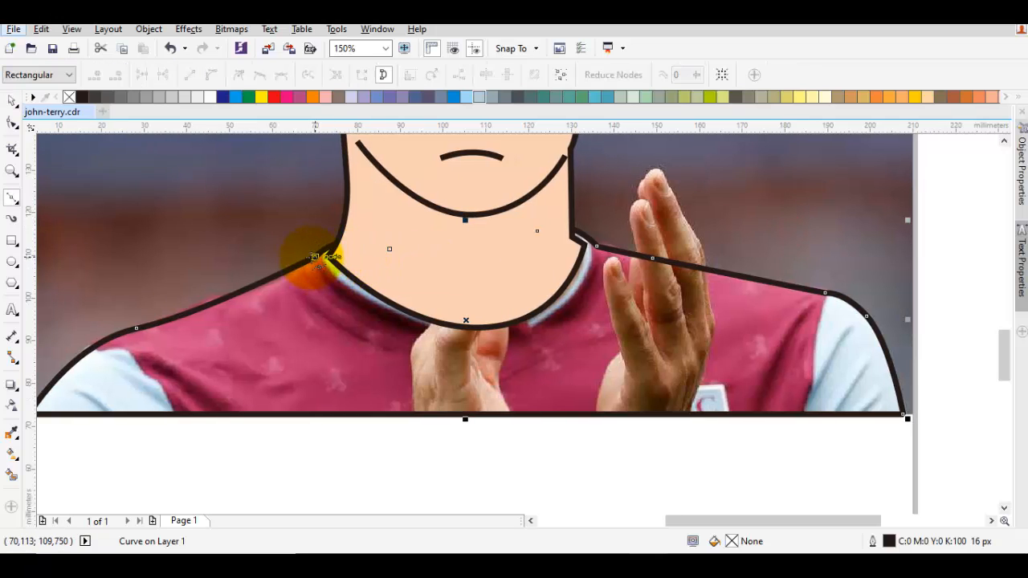
click(314, 257)
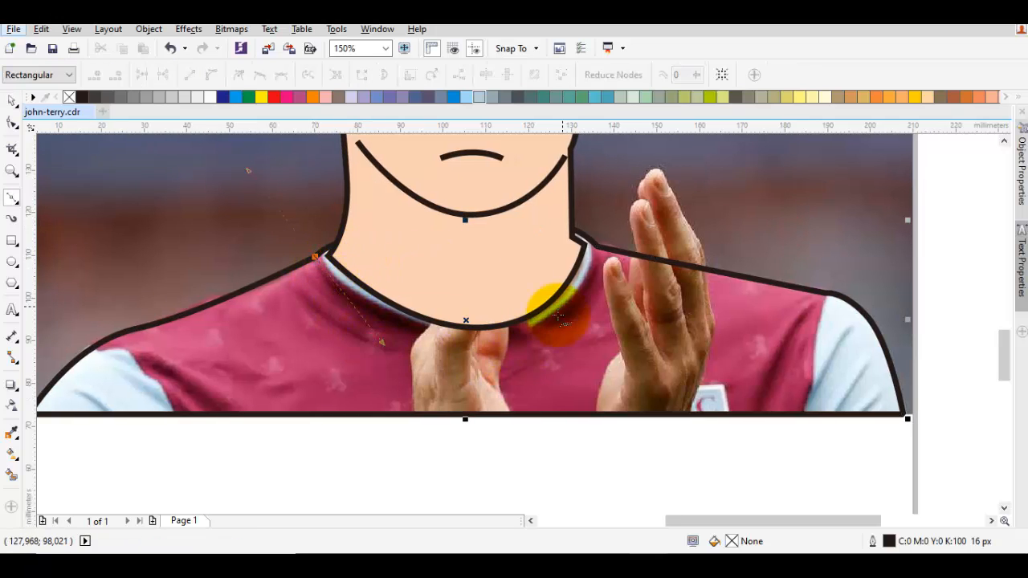
scroll(551, 309, up, 1)
scroll(587, 302, down, 3)
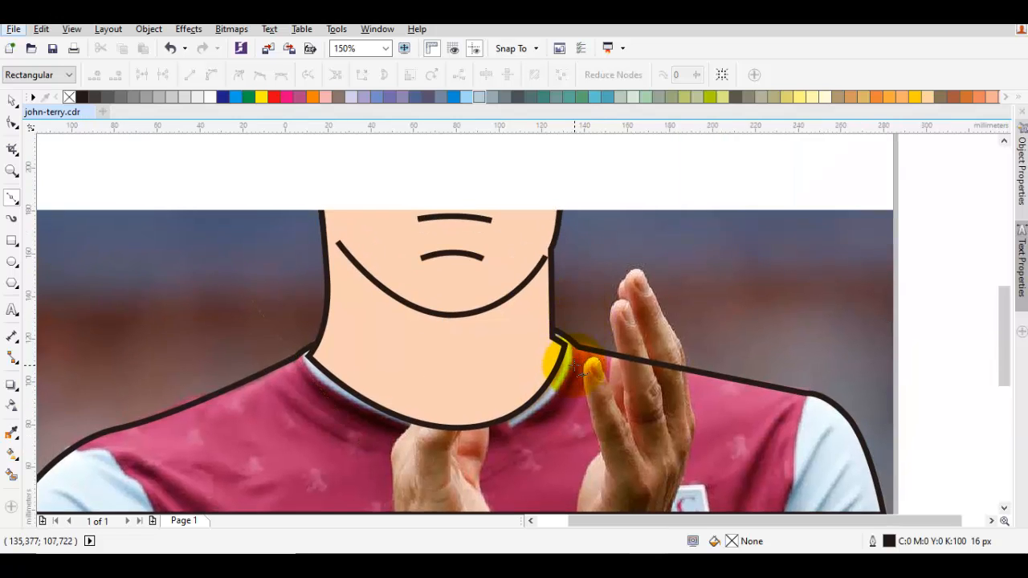
scroll(576, 357, up, 3)
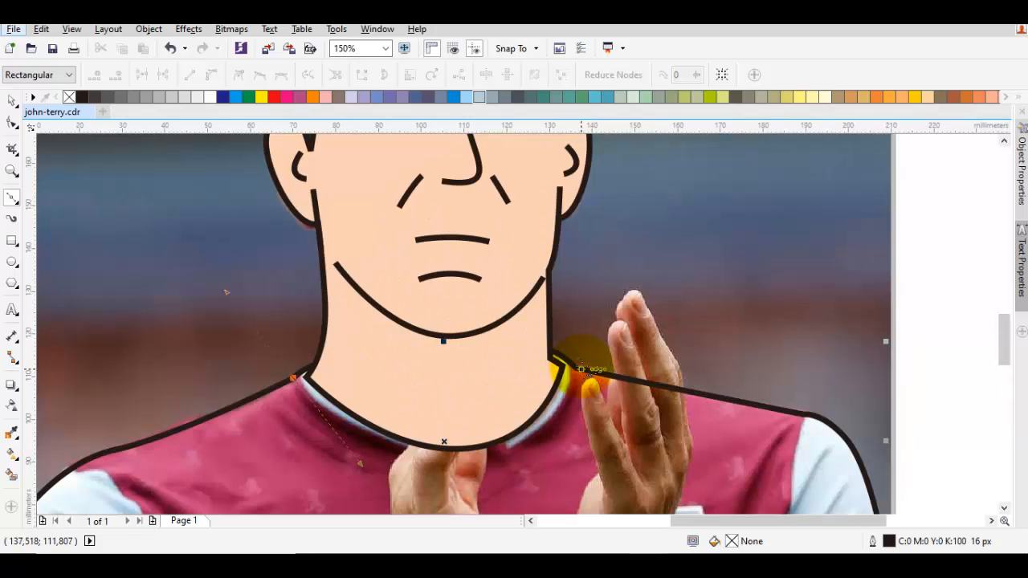
drag(573, 365, 605, 221)
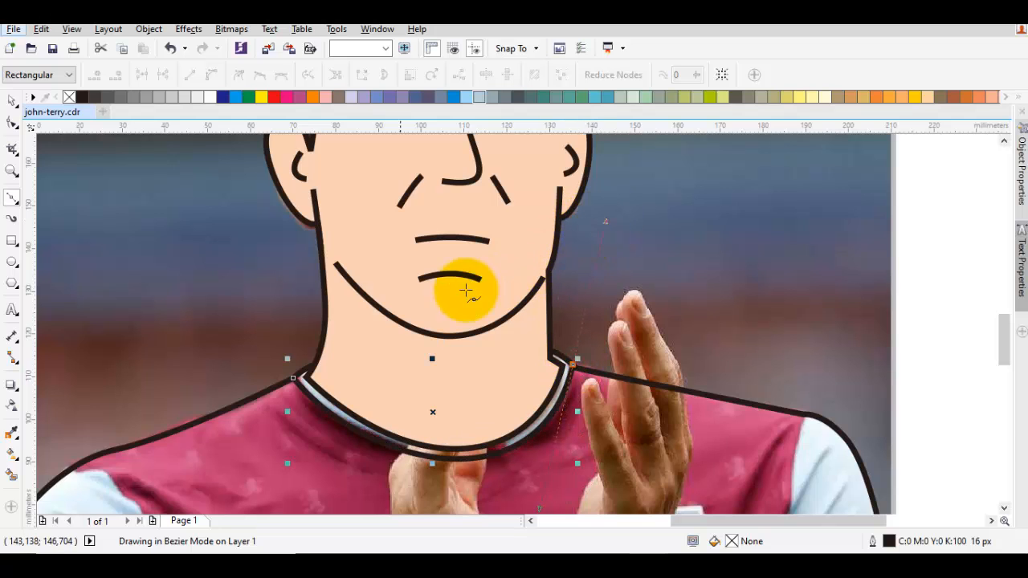
- Continue the collar curve over the neck and loosely around the left sleeve, following the sleeve seam up to the shoulder
drag(380, 276, 320, 269)
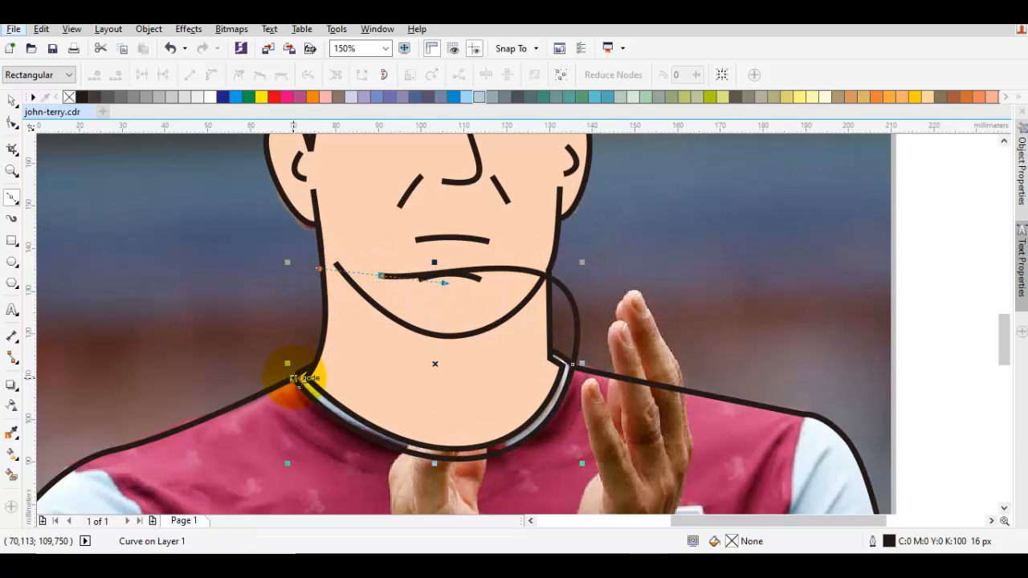
drag(246, 376, 400, 260)
drag(286, 273, 329, 267)
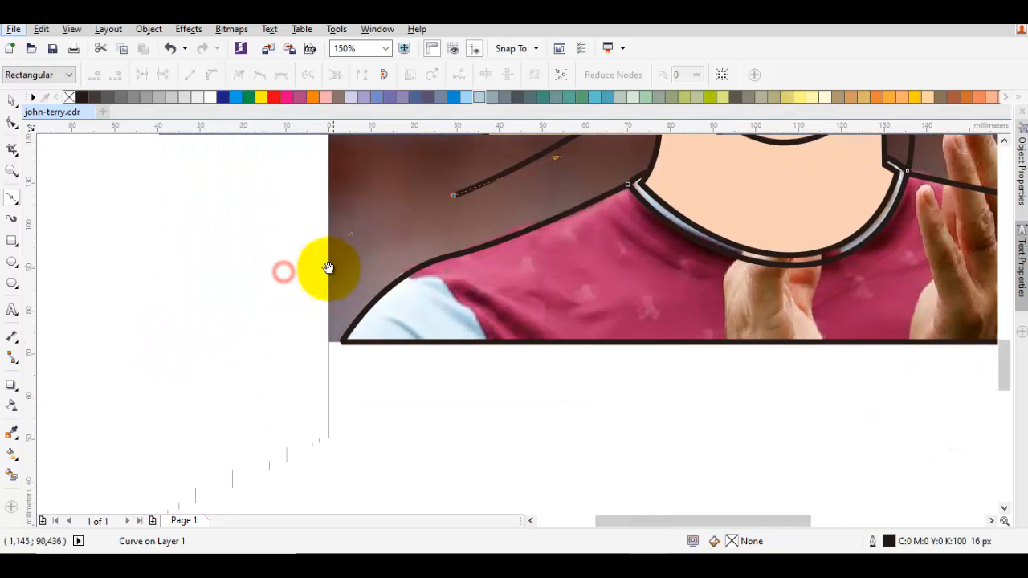
drag(298, 345, 361, 429)
drag(543, 452, 424, 281)
click(421, 281)
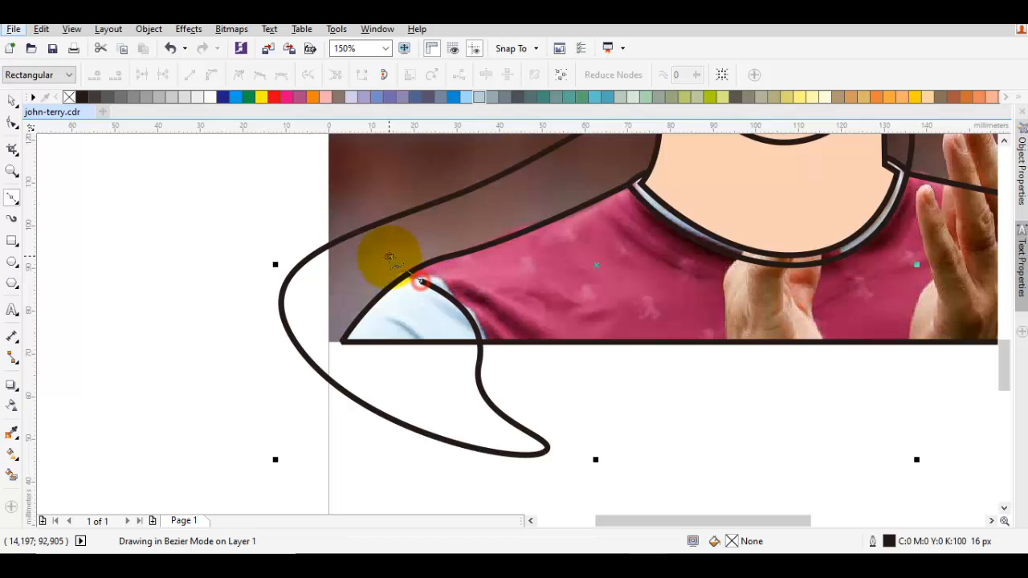
click(389, 256)
drag(631, 200, 448, 270)
- Loop the curve around the right sleeve, follow its seam, and close the shape at the left collar node
scroll(521, 230, down, 1)
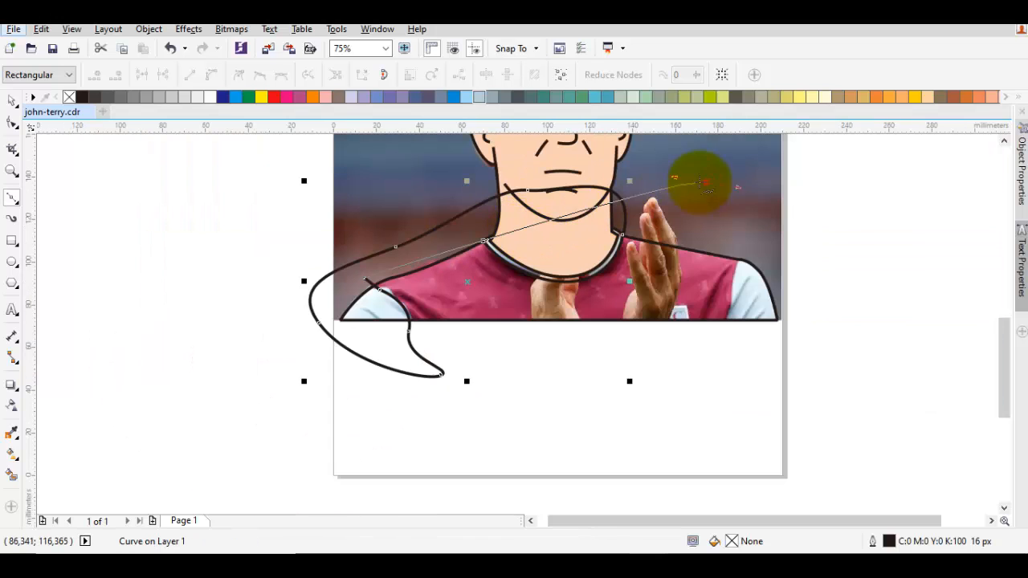
drag(706, 182, 849, 212)
drag(862, 285, 803, 349)
click(722, 349)
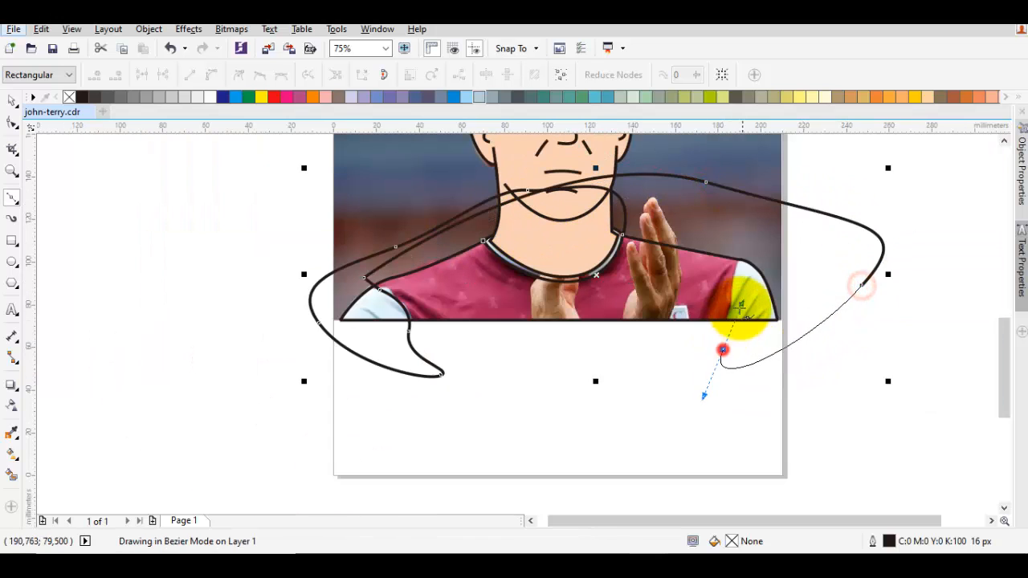
drag(741, 255, 801, 224)
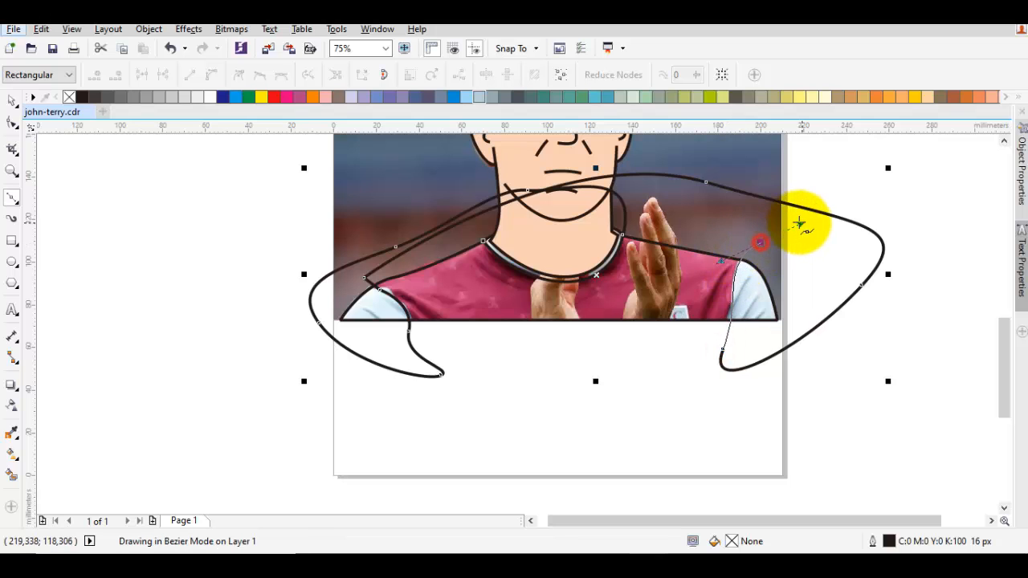
drag(677, 205, 547, 203)
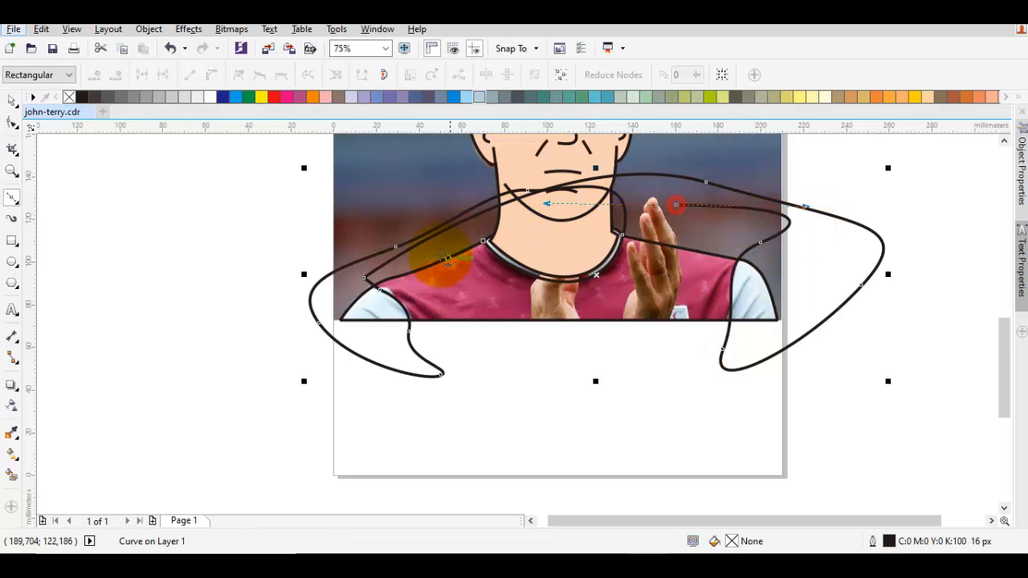
drag(483, 241, 452, 179)
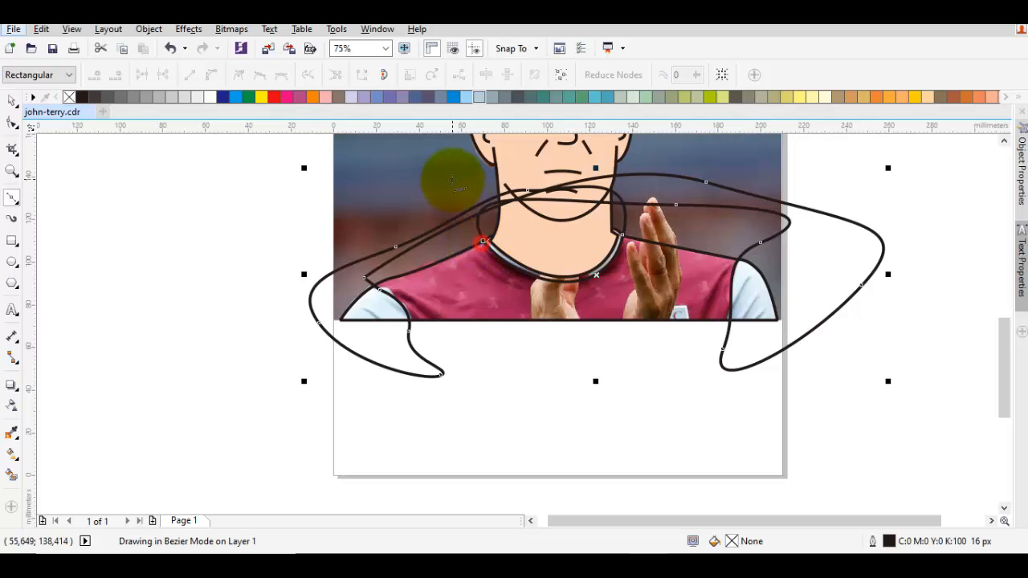
key(space)
- Intersect the looping collar-and-sleeve shape with the shirt outline, and delete the original looping shape
shift+click(482, 280)
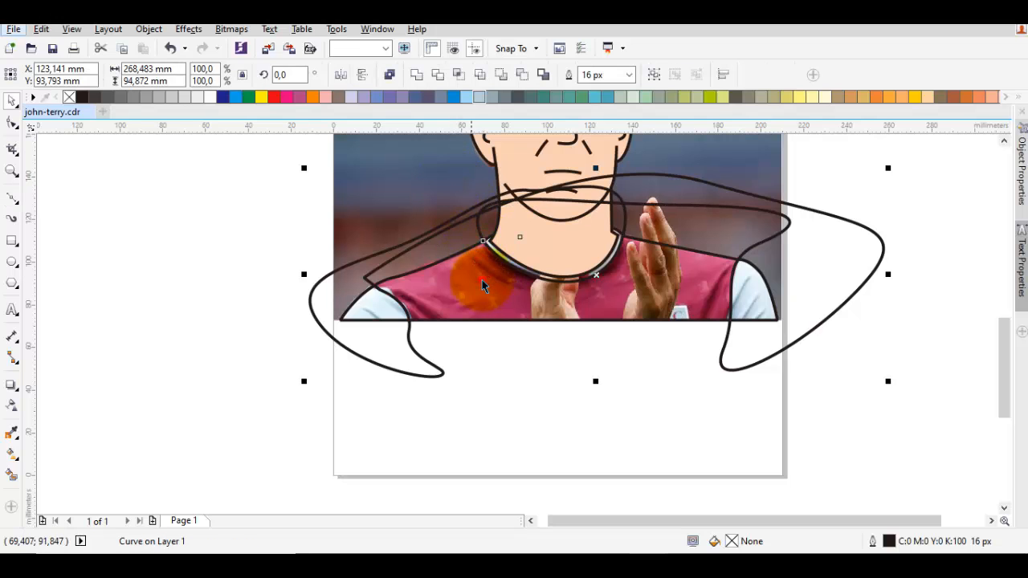
click(466, 76)
right_click(839, 234)
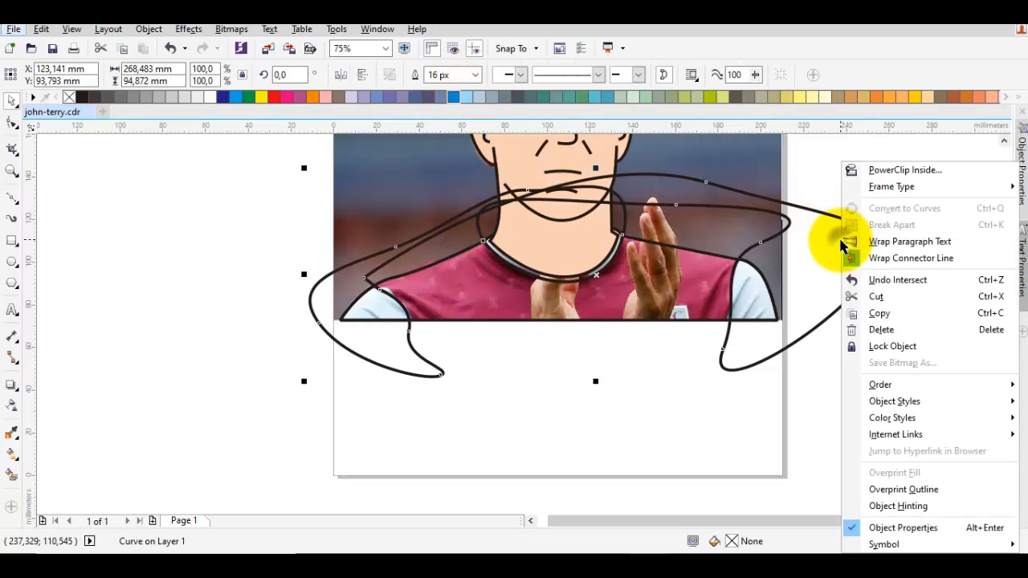
click(881, 329)
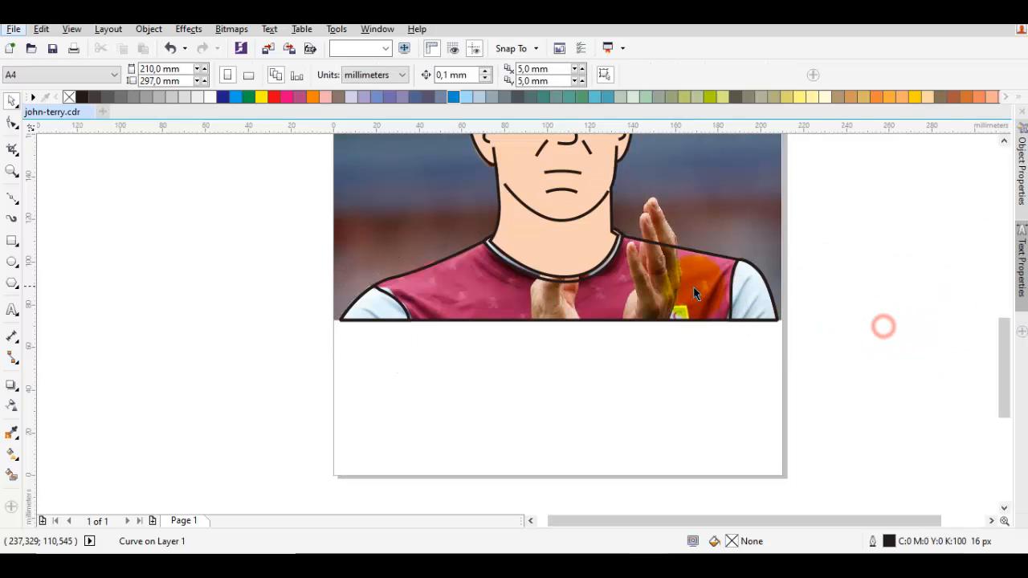
- Fill the intersected collar and sleeves with pale green (C:20 M:0 Y:20 K:0) and remove their outline
click(740, 296)
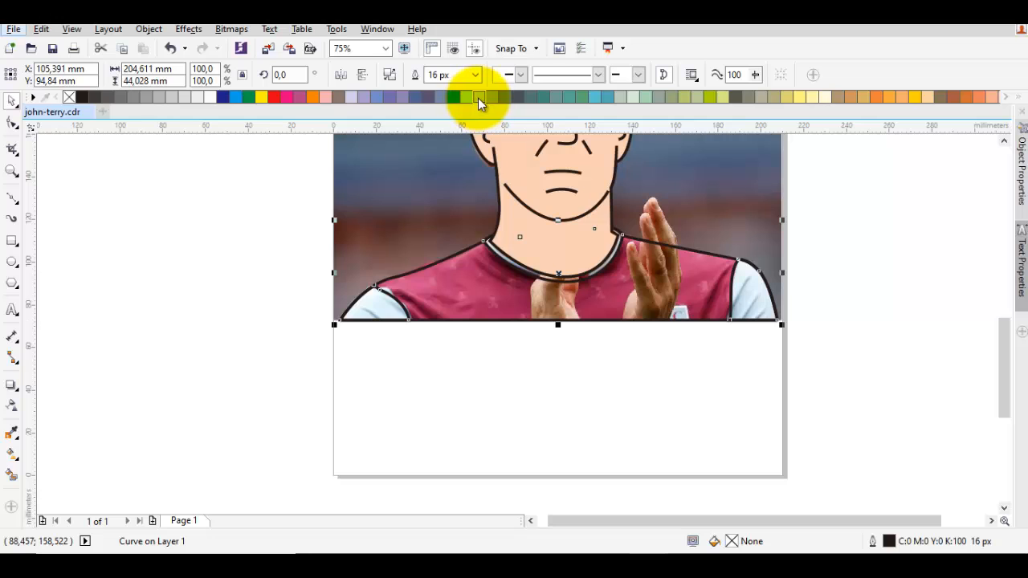
click(631, 96)
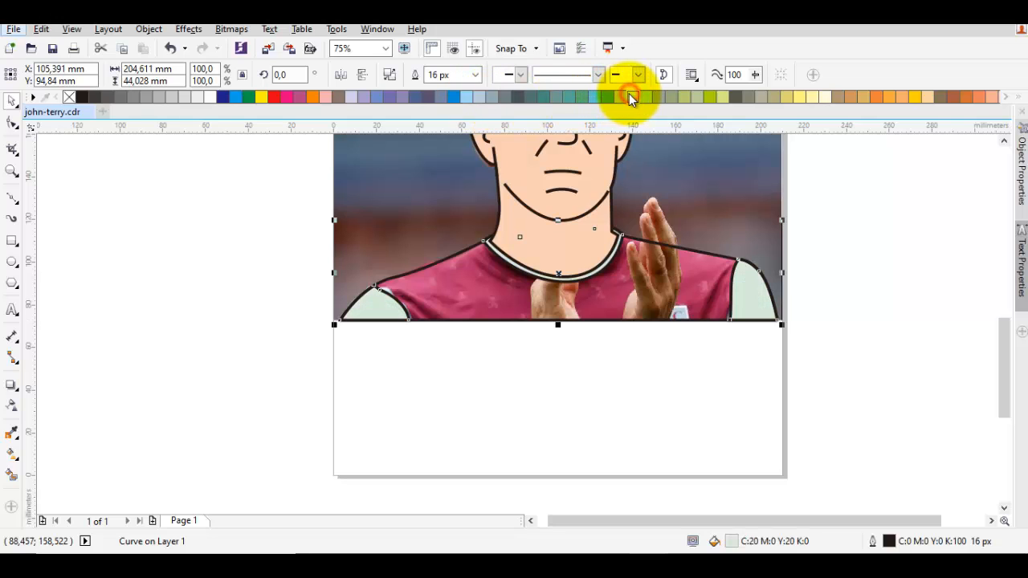
scroll(514, 257, up, 2)
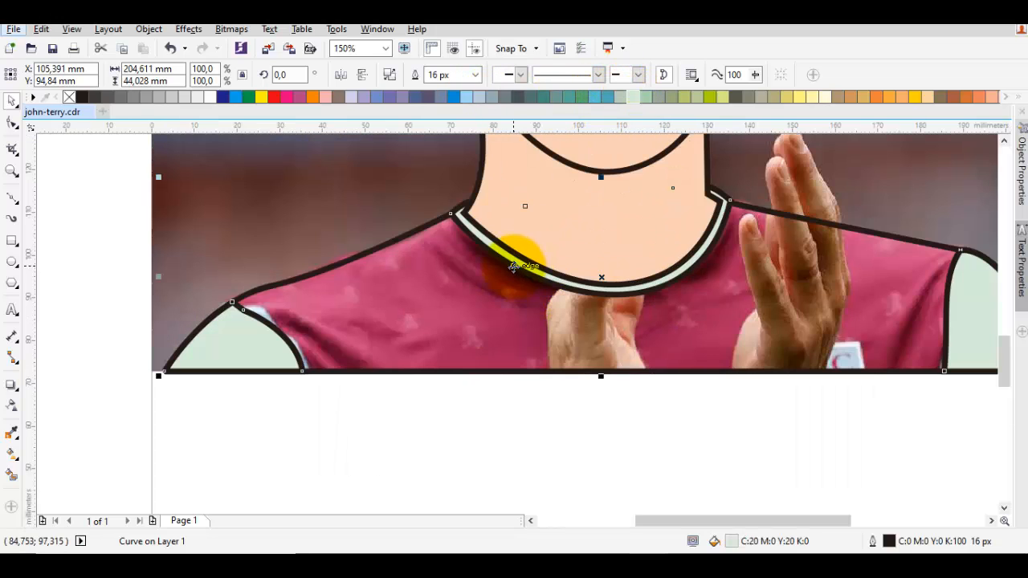
drag(463, 246, 558, 237)
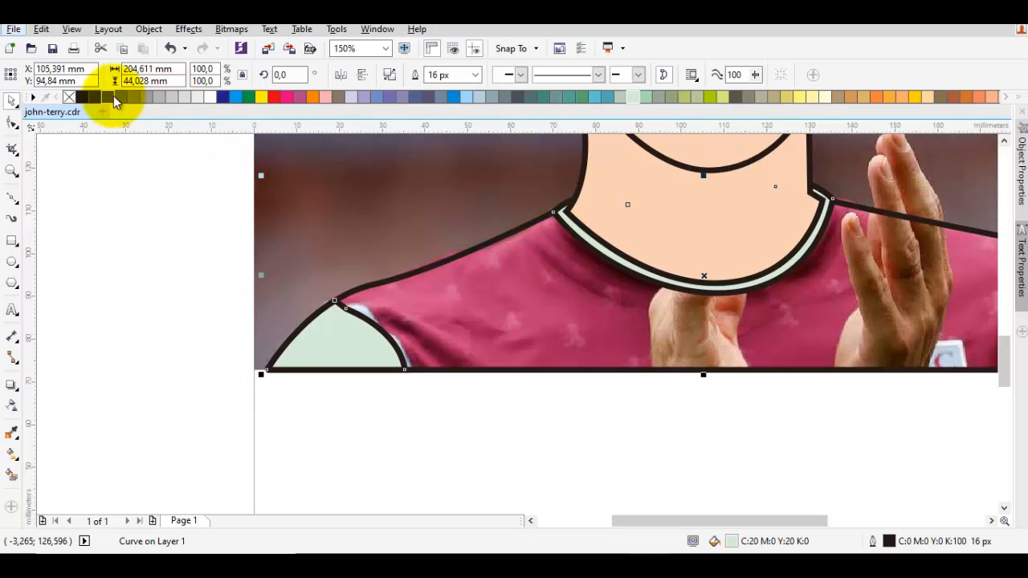
right_click(69, 98)
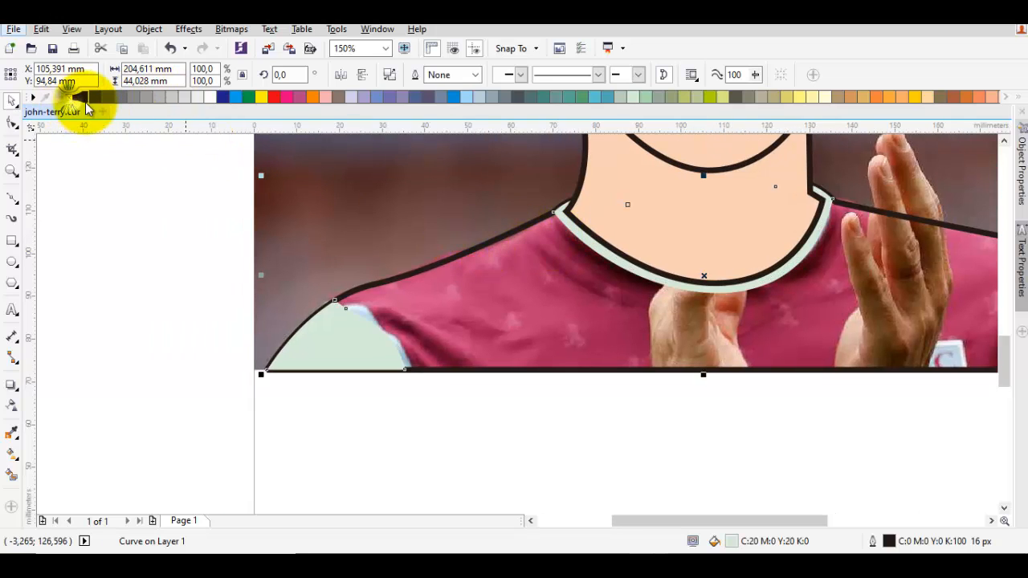
- Draw a curved fold line on the shirt just below the collar, from near its left end past the centre
click(533, 311)
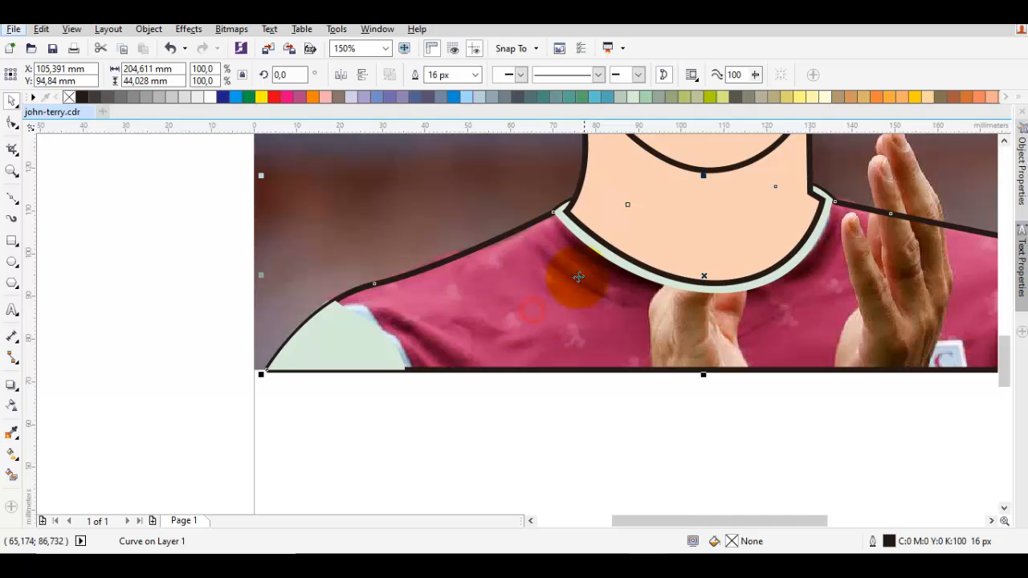
drag(584, 253, 396, 330)
key(F10)
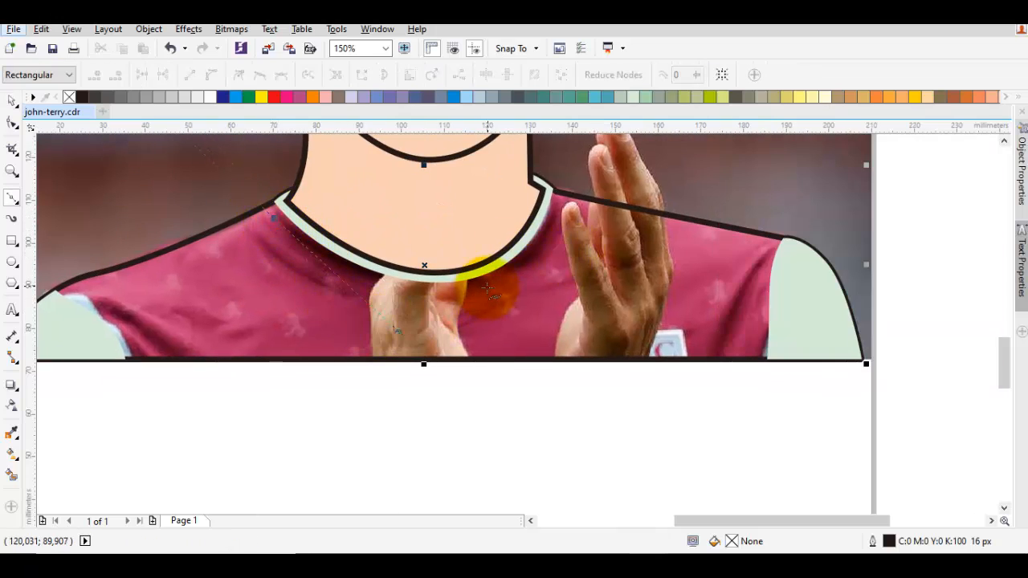
click(488, 279)
key(space)
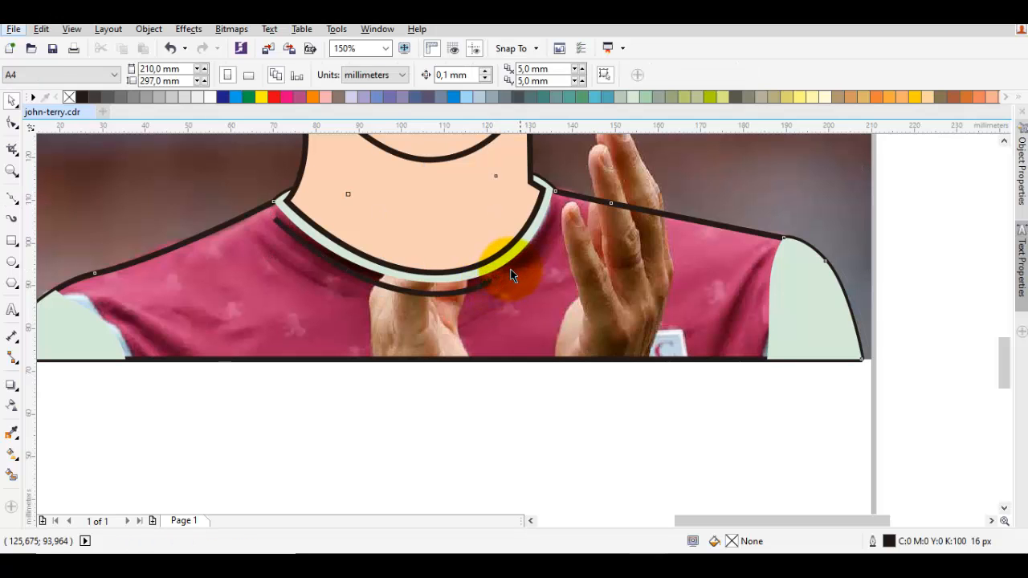
- Draw a short curved fold line beside the right part of the collar, ending at the shoulder line
click(511, 275)
alt+click(511, 275)
alt+click(511, 276)
key(F10)
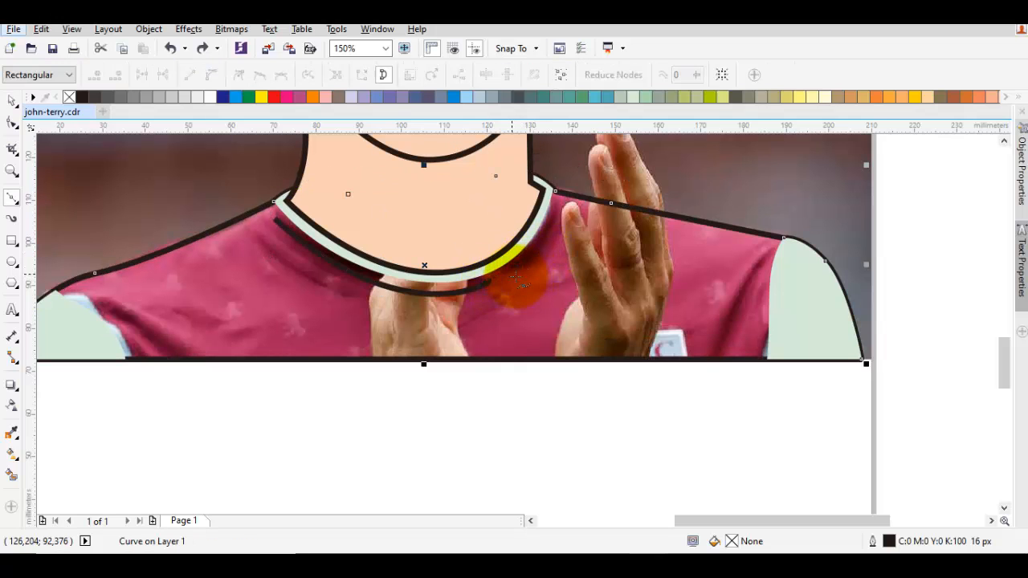
drag(535, 263, 565, 242)
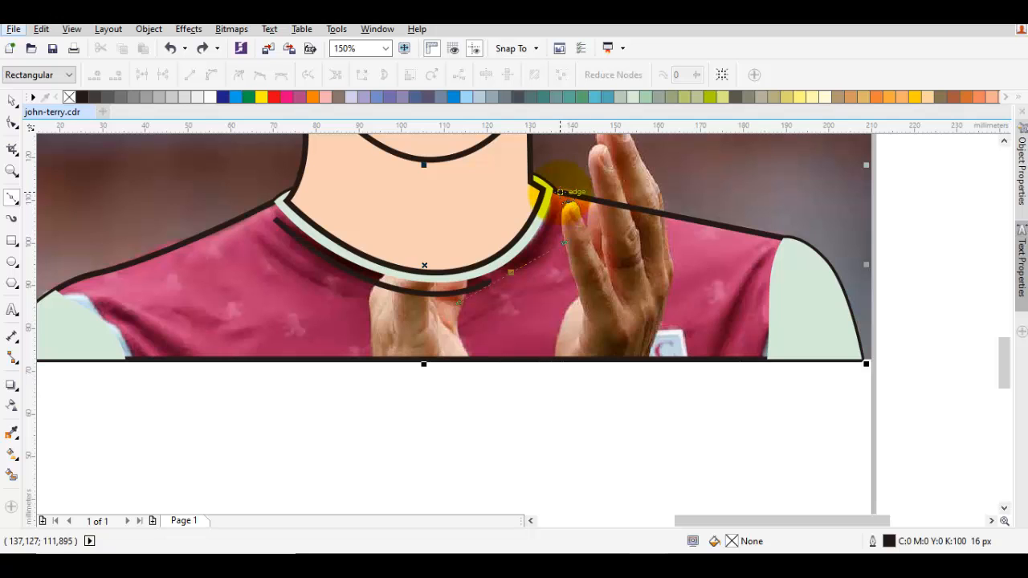
key(space)
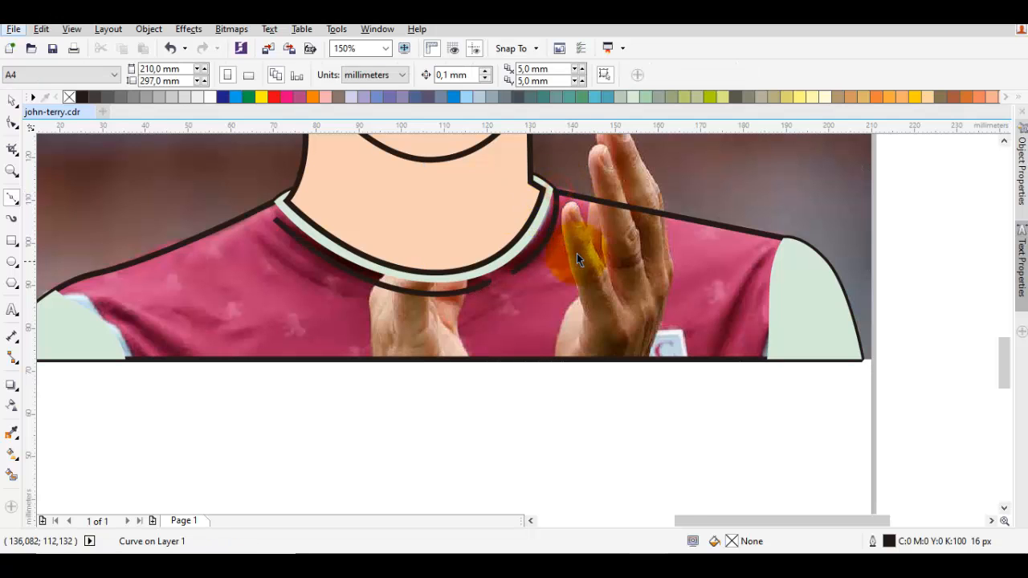
- Trace the right sleeve seam from the shoulder to the shirt's lower edge, and draw a slanted fold line beside it
drag(683, 260, 562, 239)
key(space)
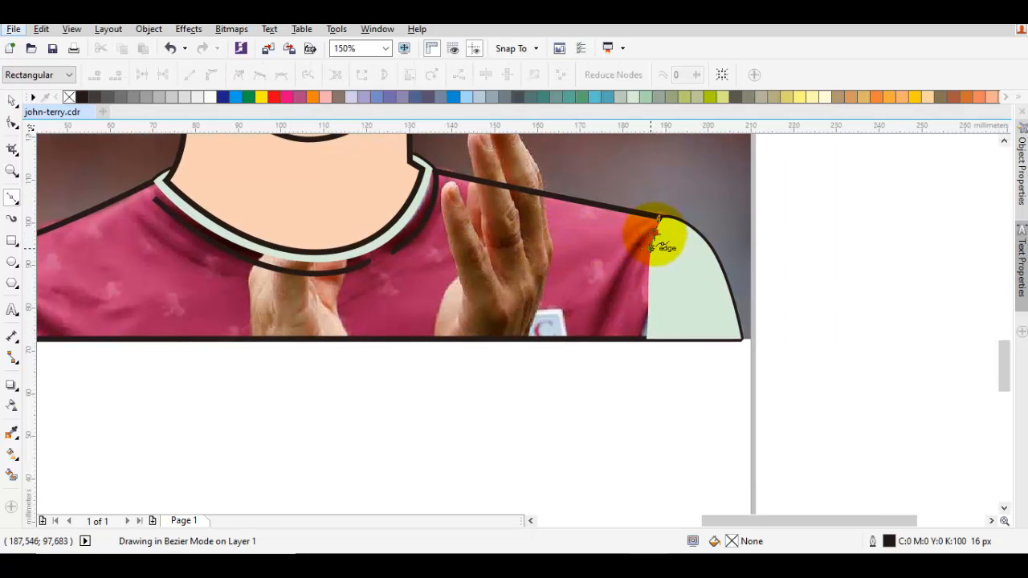
drag(656, 233, 643, 291)
click(643, 338)
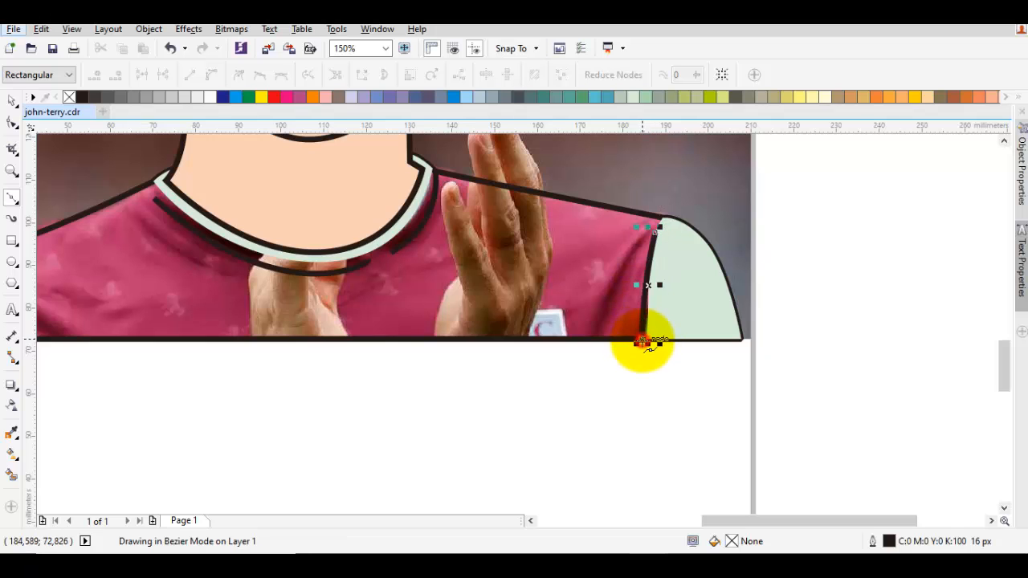
key(Escape)
drag(621, 276, 601, 326)
drag(271, 306, 689, 243)
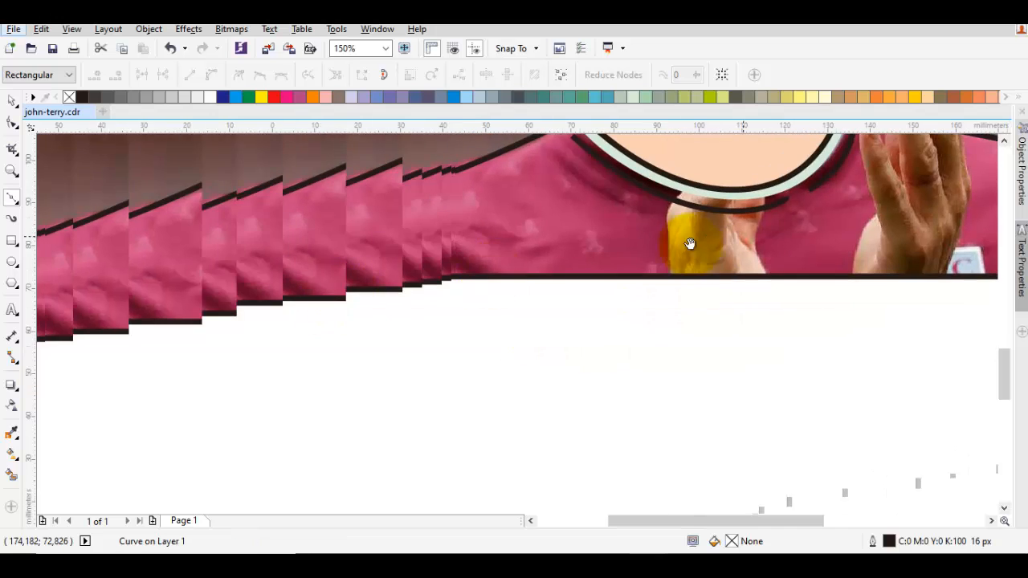
- Draw a curved fold line near the left shoulder down to the shirt's lower edge, and a shorter line along the left sleeve seam
key(space)
key(space)
drag(386, 215, 468, 239)
click(491, 278)
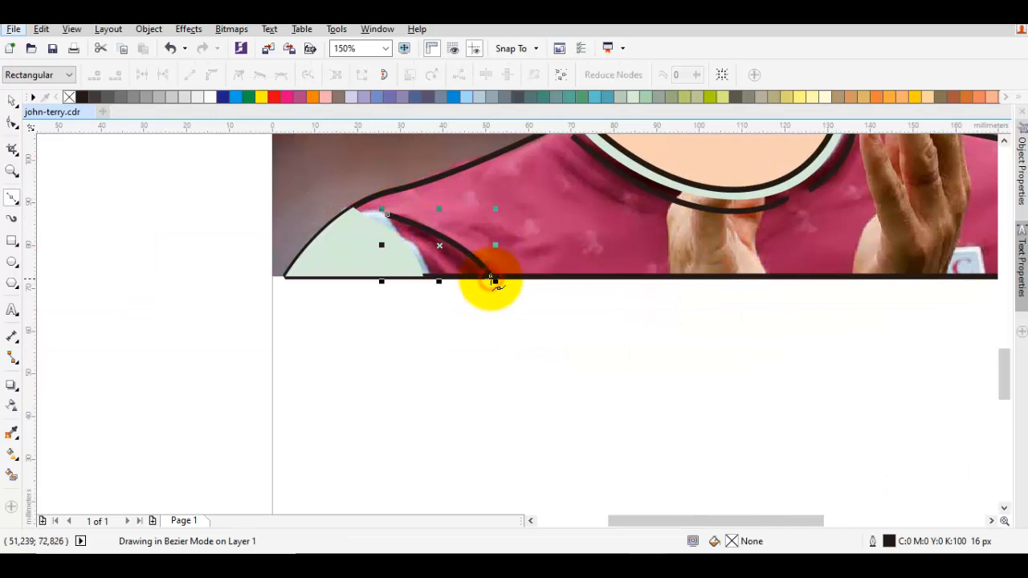
key(space)
key(space)
click(384, 230)
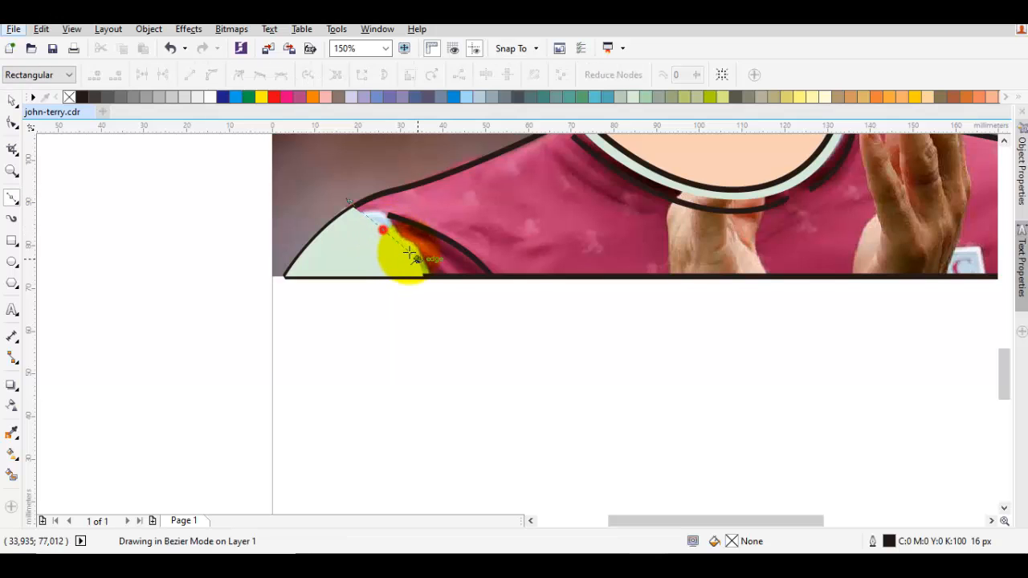
key(space)
- Draw a second curved fold line below the collar's left half, and another across the upper right chest over the hand
drag(763, 214, 629, 247)
drag(426, 199, 461, 235)
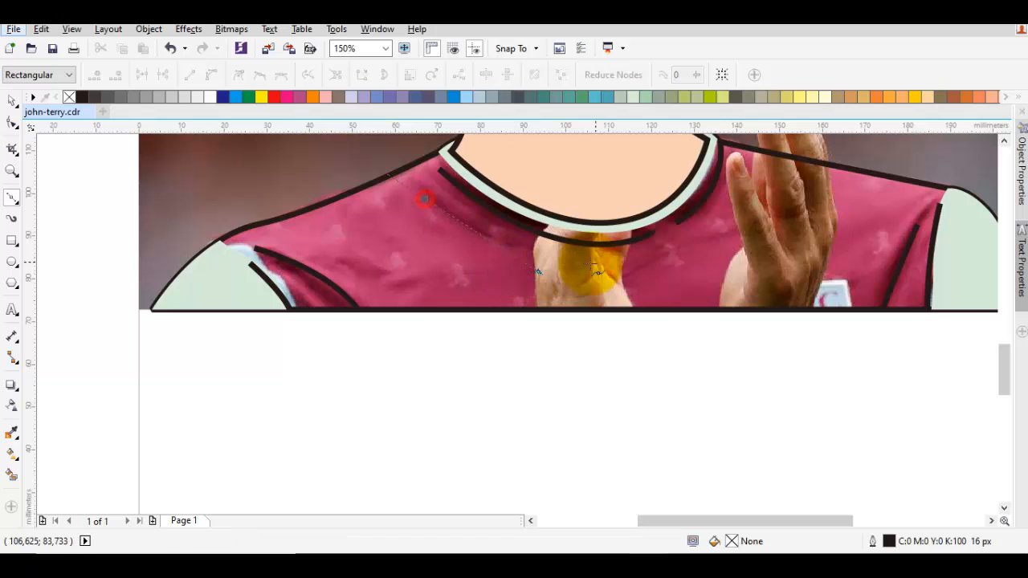
click(602, 260)
key(space)
key(Escape)
key(space)
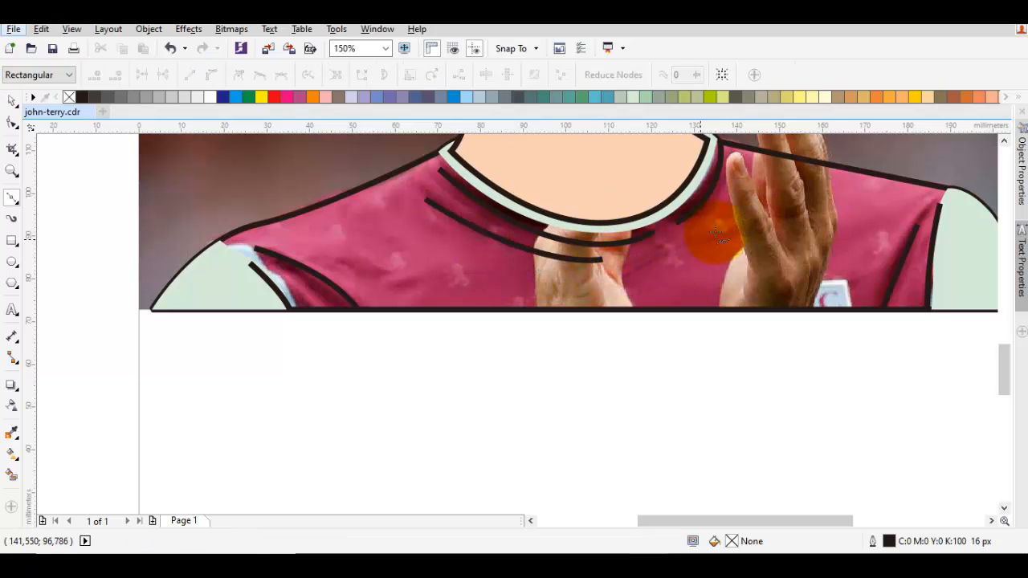
click(693, 241)
drag(786, 209, 793, 206)
key(space)
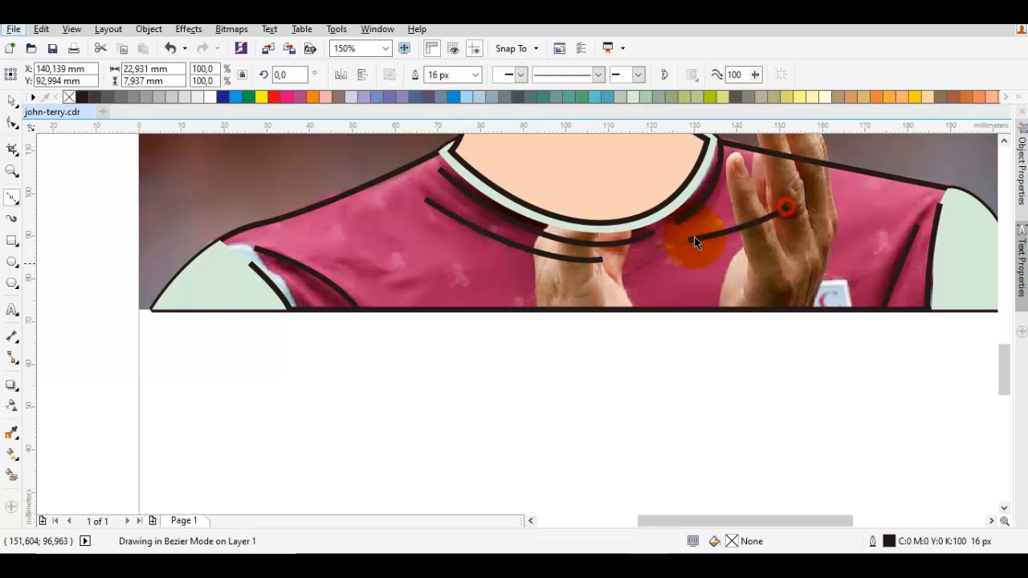
- Try purple (C:34 M:93 Y:0 K:0) on the shirt, undo it, and fill the shirt with pink (C:0 M:96 Y:14 K:0)
click(394, 264)
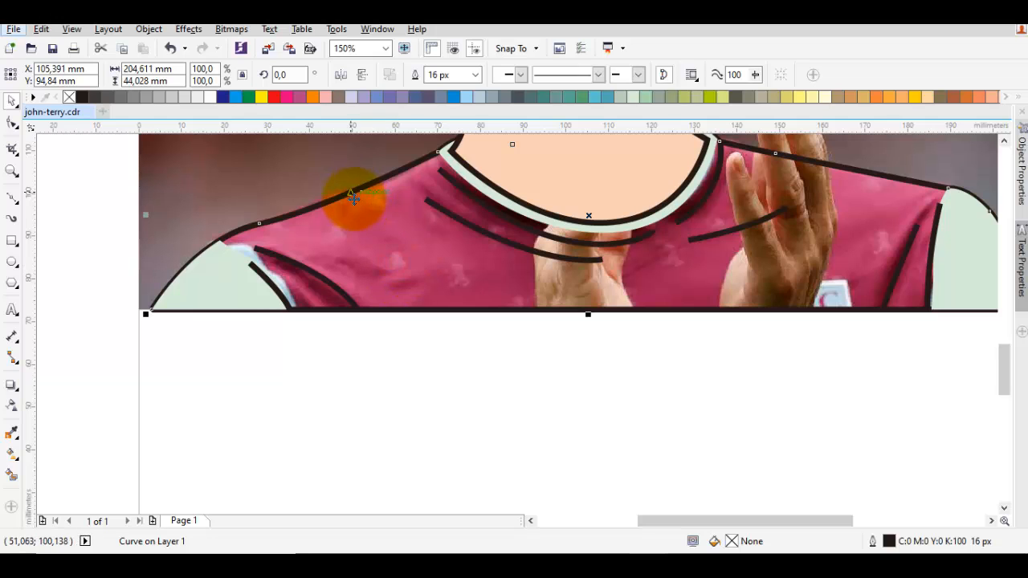
drag(350, 203, 426, 183)
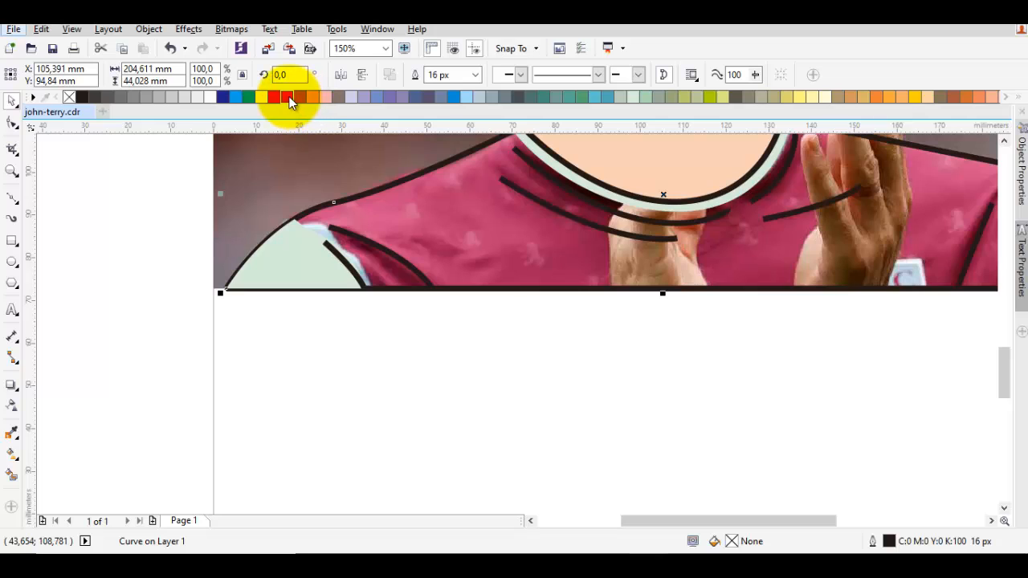
mouse_move(286, 96)
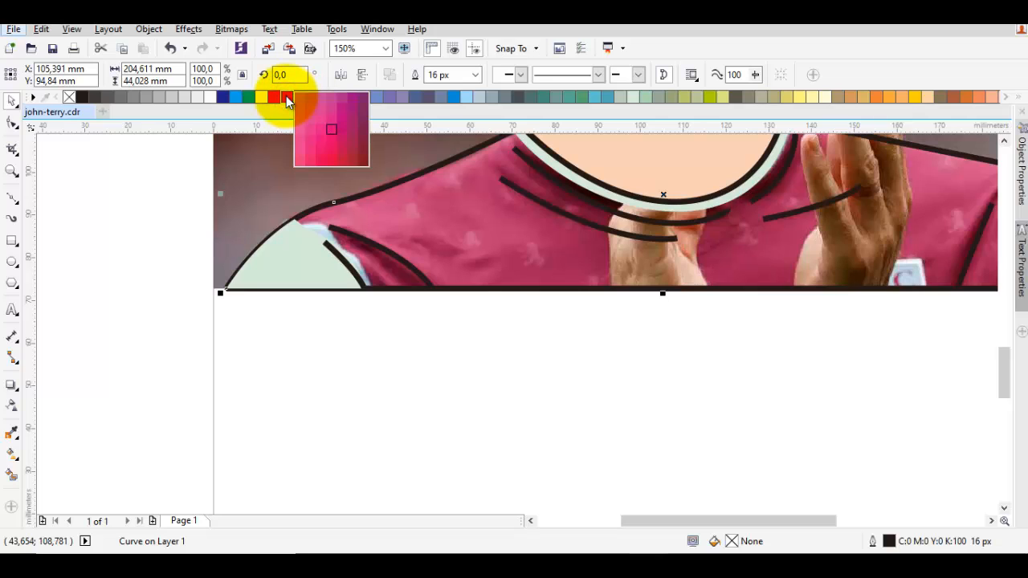
click(344, 102)
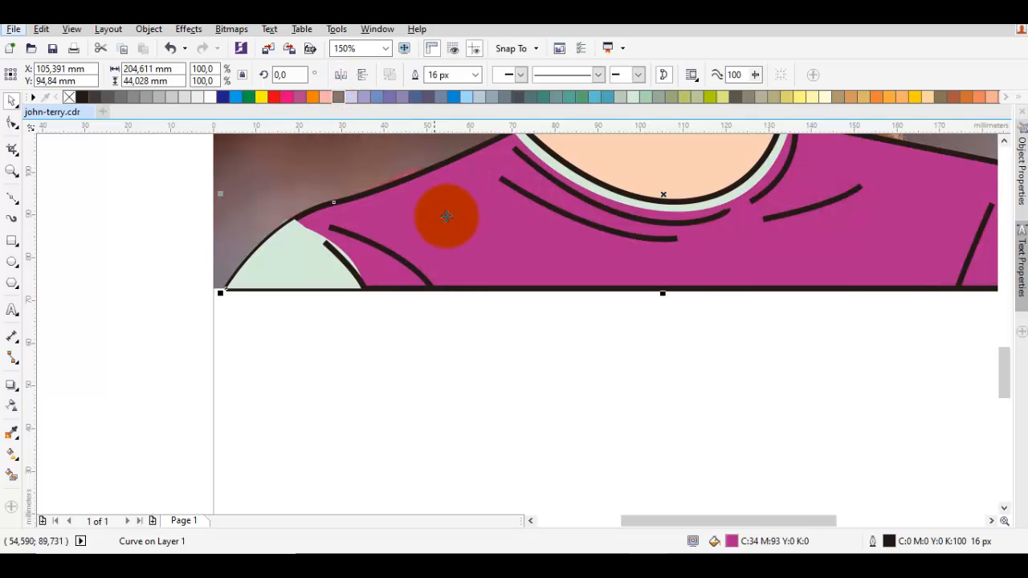
key(ctrl+z)
click(285, 96)
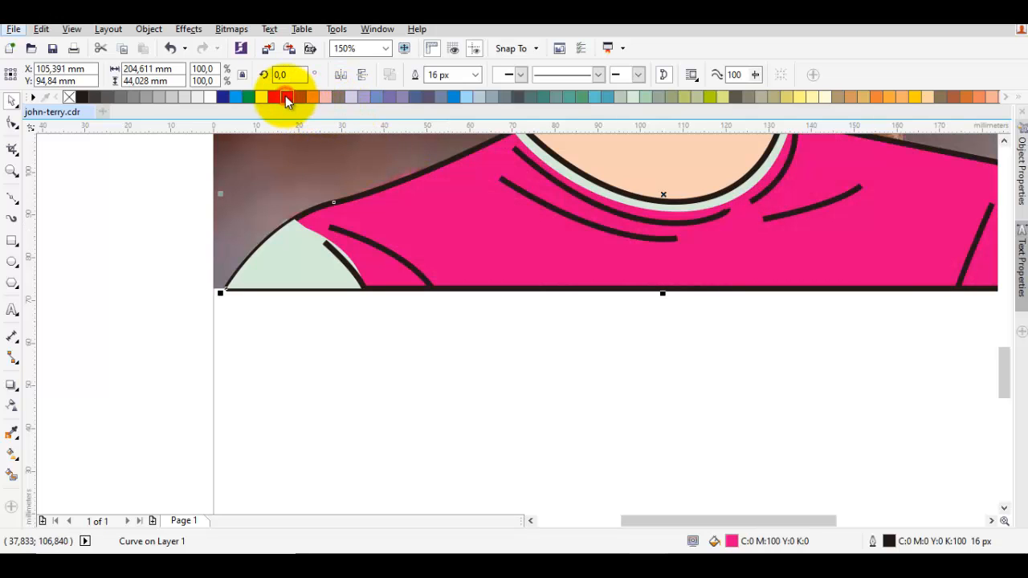
click(283, 96)
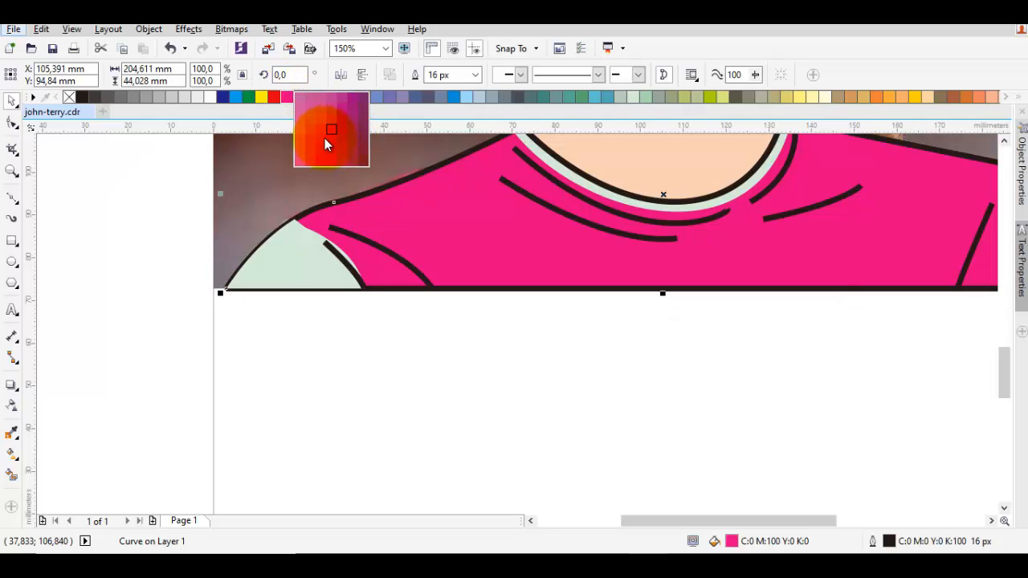
click(499, 326)
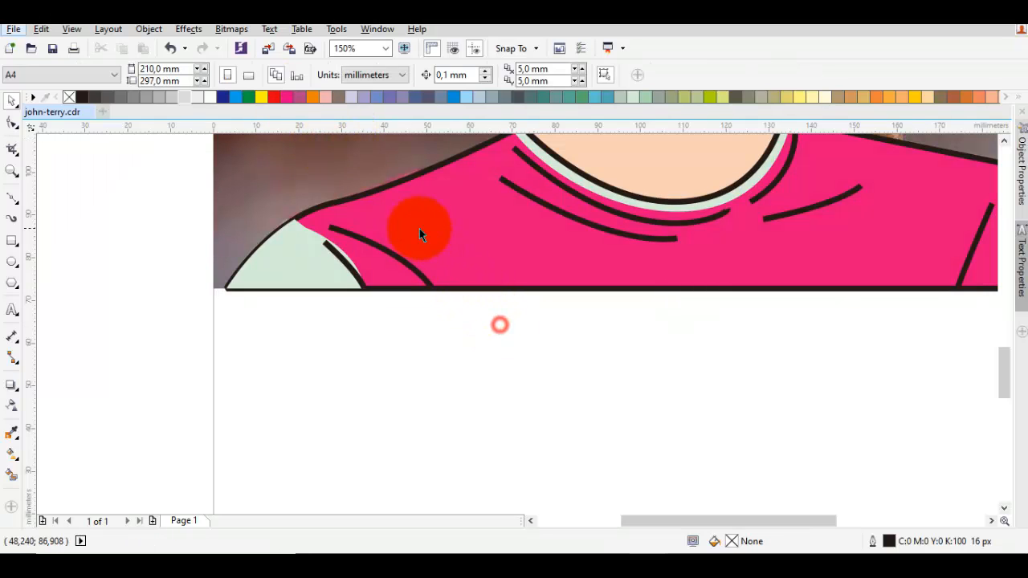
click(455, 225)
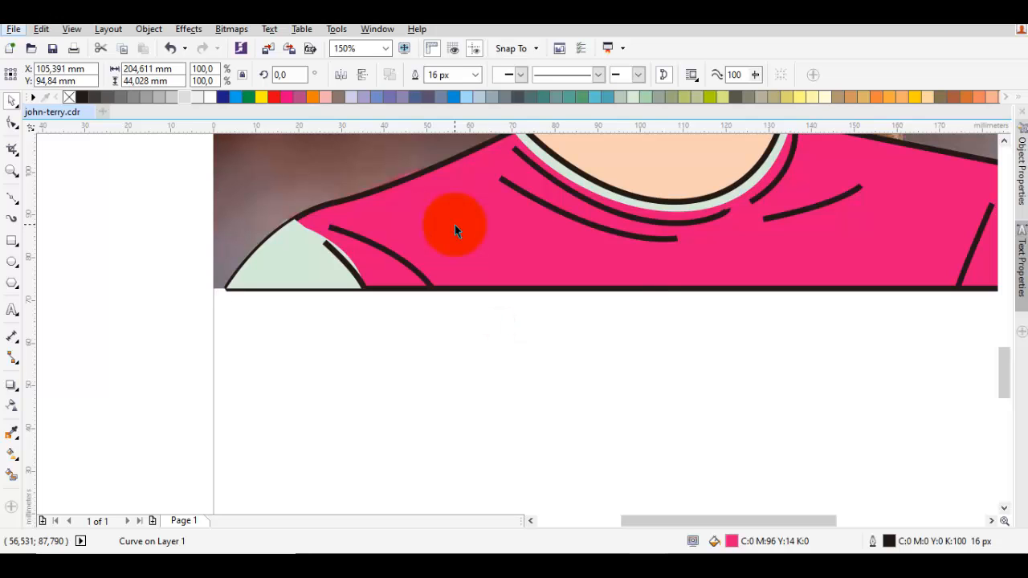
- Order the pale green collar and sleeves in front of the pink shirt
click(295, 249)
right_click(295, 249)
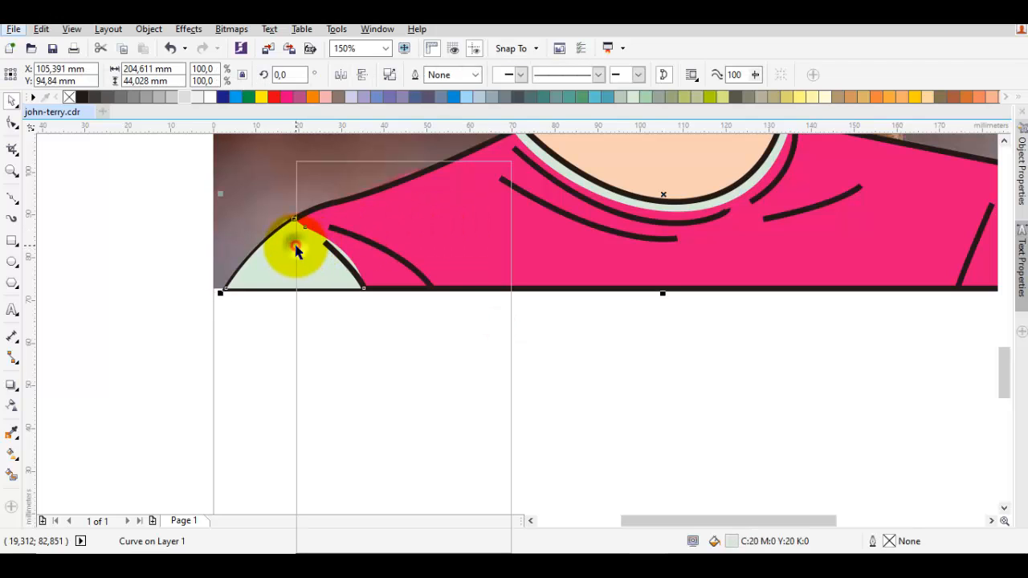
mouse_move(366, 385)
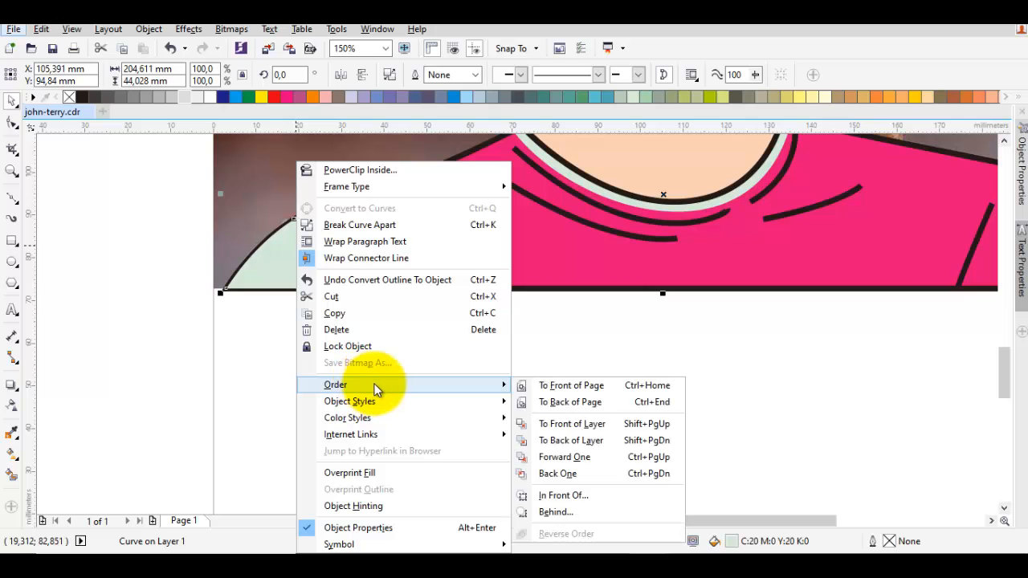
click(549, 492)
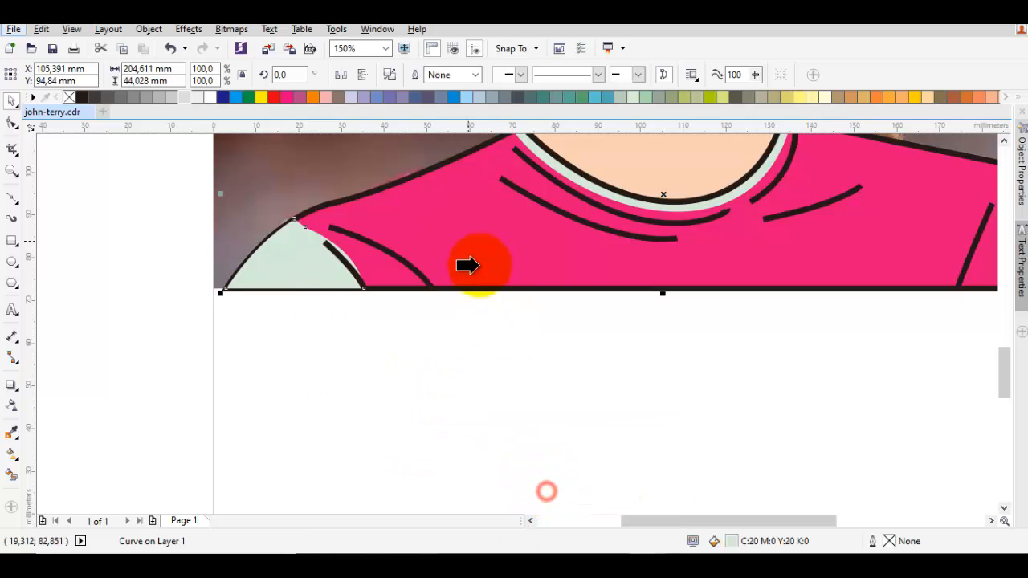
click(466, 233)
click(600, 424)
- Place a copy of the photo and the whole drawing beside the page, and delete the photo from the copy
scroll(600, 368, down, 5)
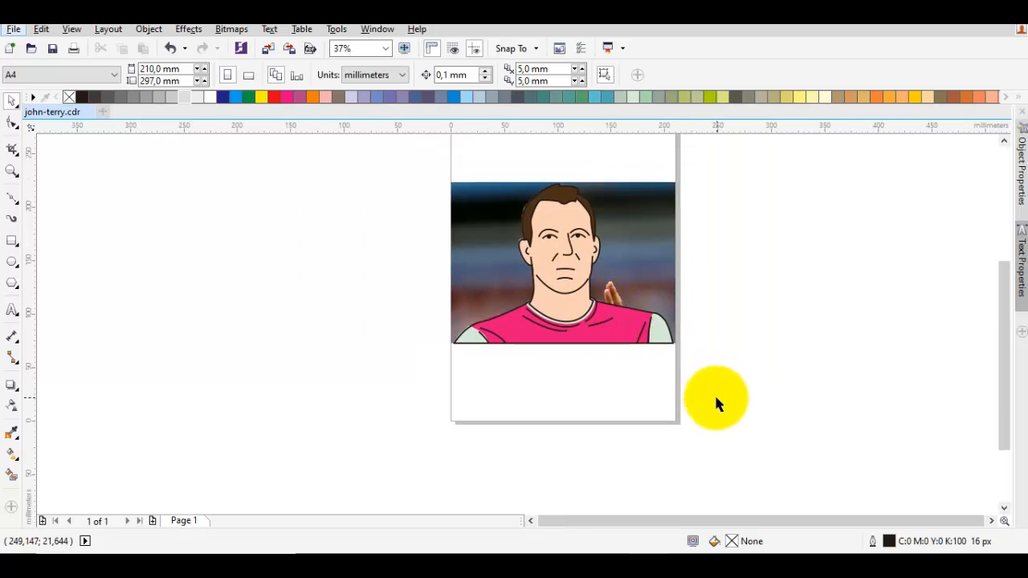
drag(717, 396, 416, 140)
drag(576, 232, 703, 248)
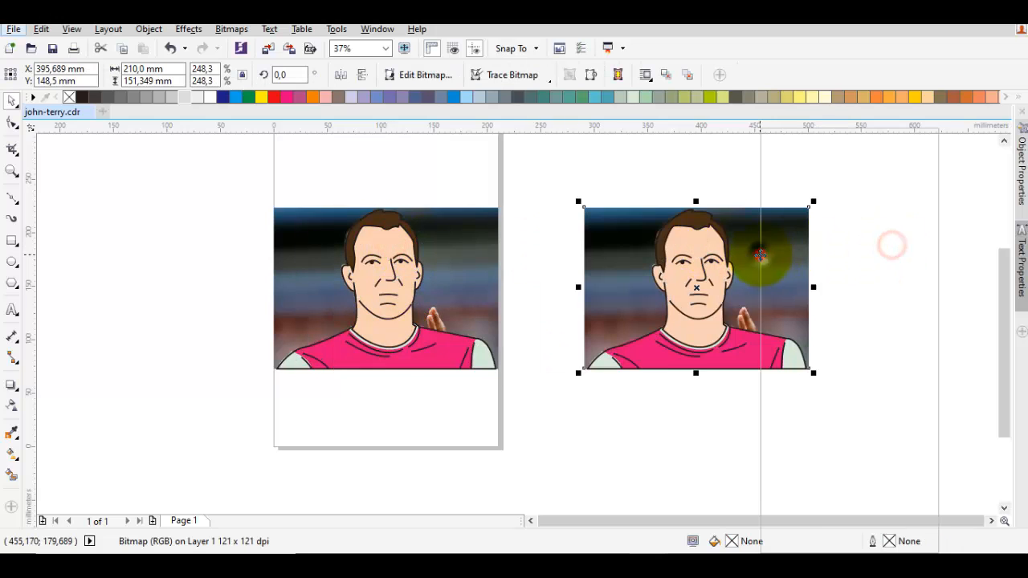
right_click(760, 254)
click(809, 344)
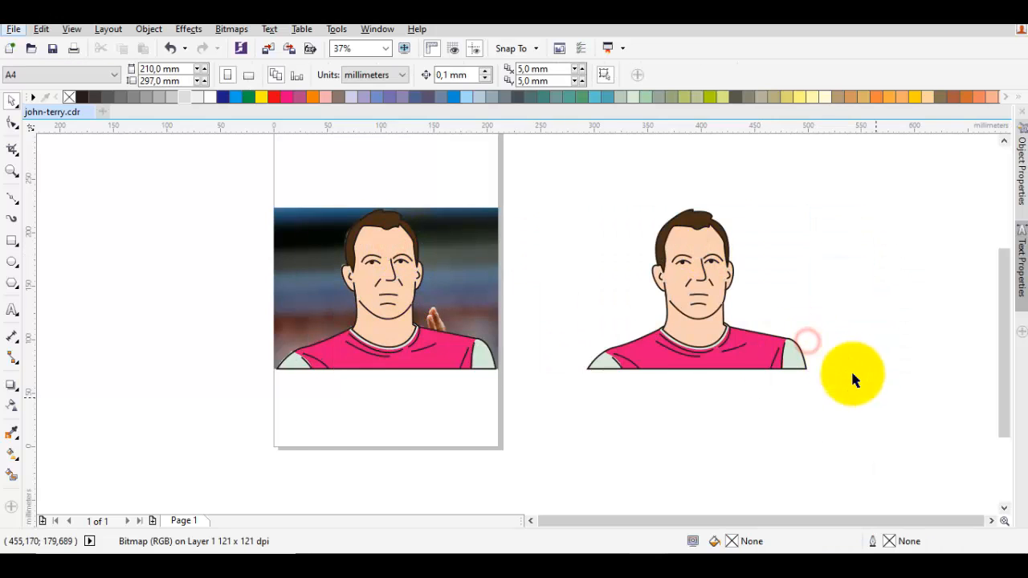
- Group all objects of the copied portrait beside the page
drag(875, 397, 509, 184)
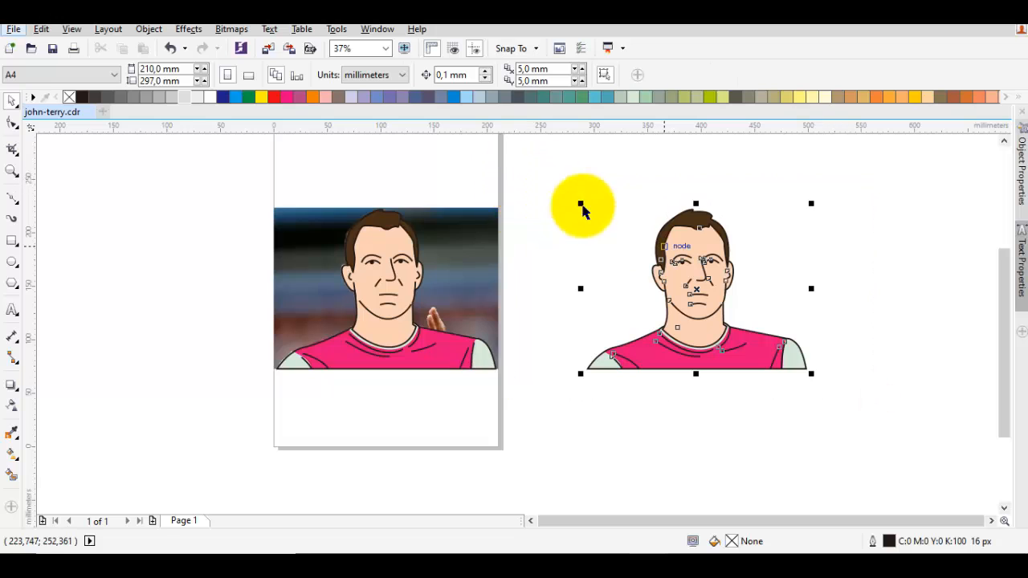
right_click(691, 253)
click(747, 308)
scroll(776, 285, right, 5)
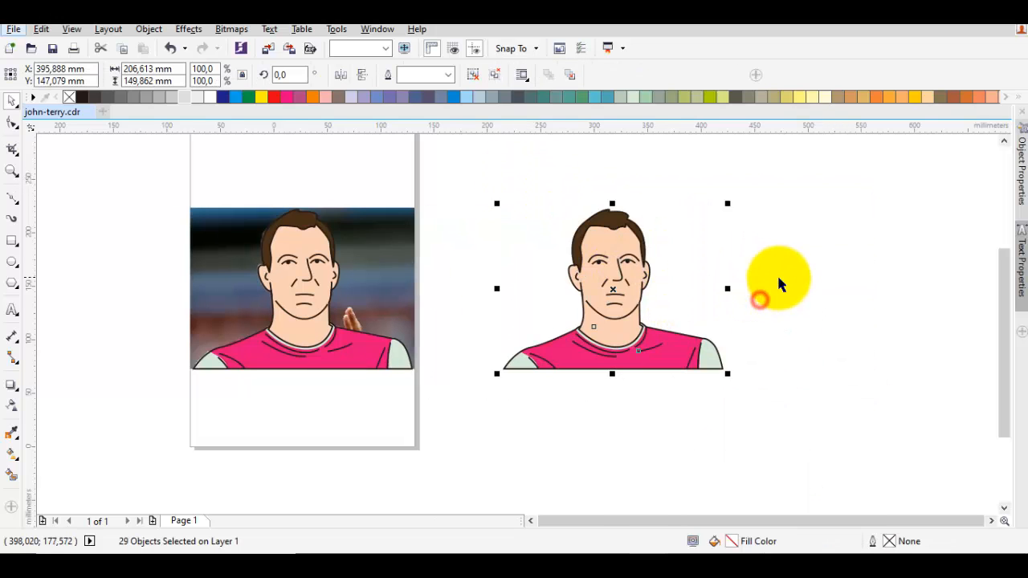
key(ctrl+g)
drag(490, 270, 560, 273)
click(718, 265)
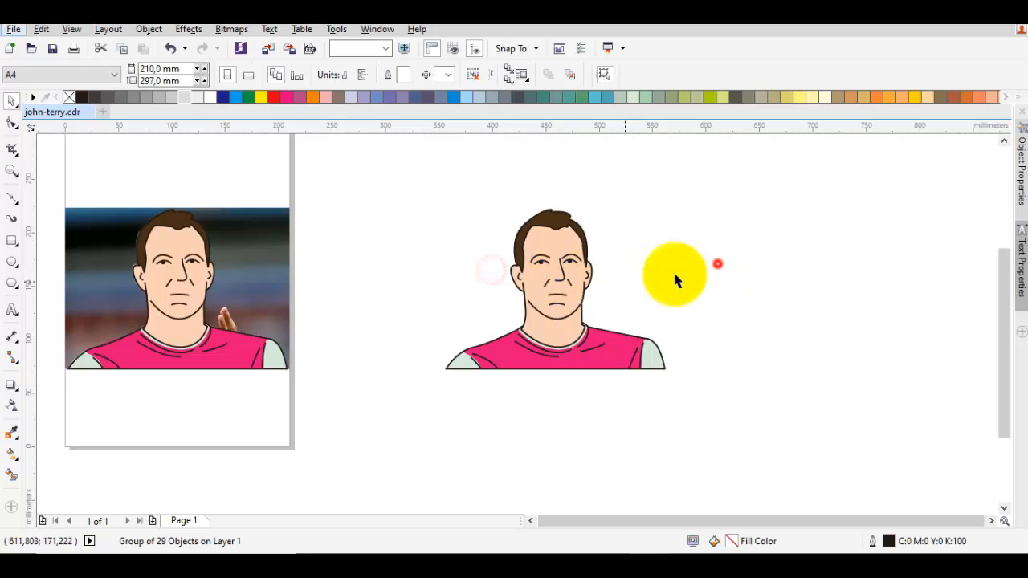
- Draw a rectangle about 161 by 101 mm over the face and upper shirt of the copied portrait
click(11, 242)
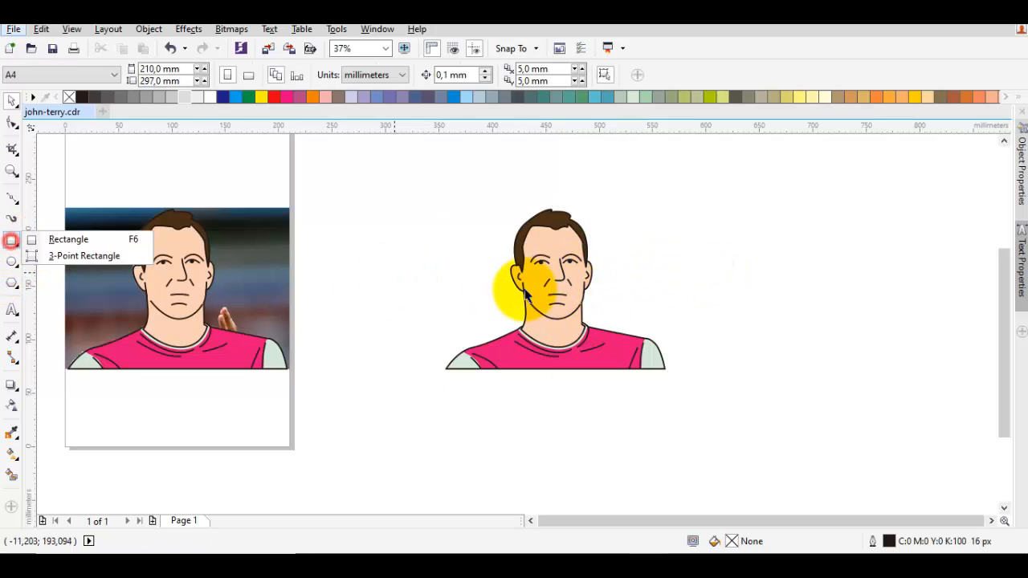
click(459, 253)
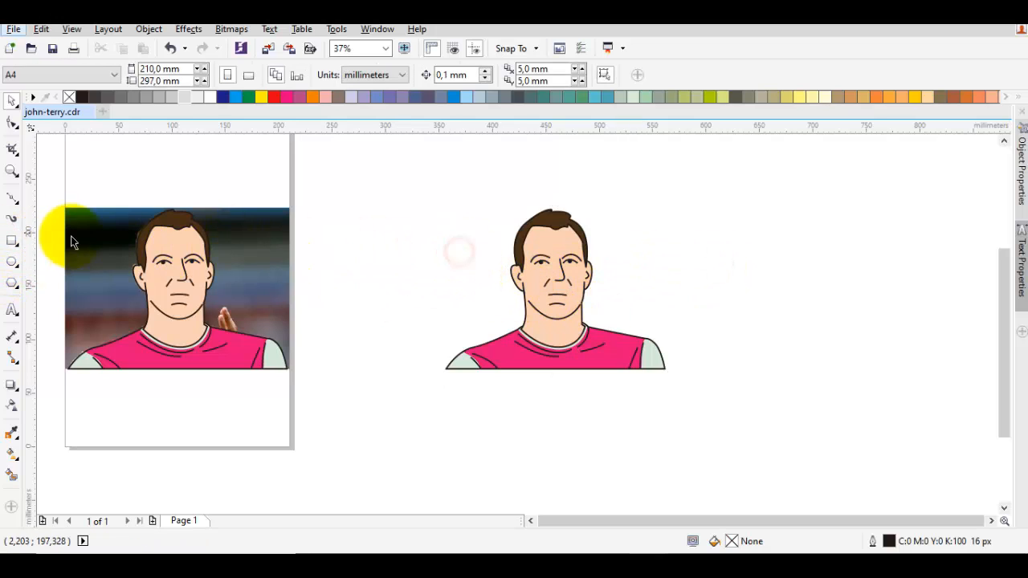
click(12, 239)
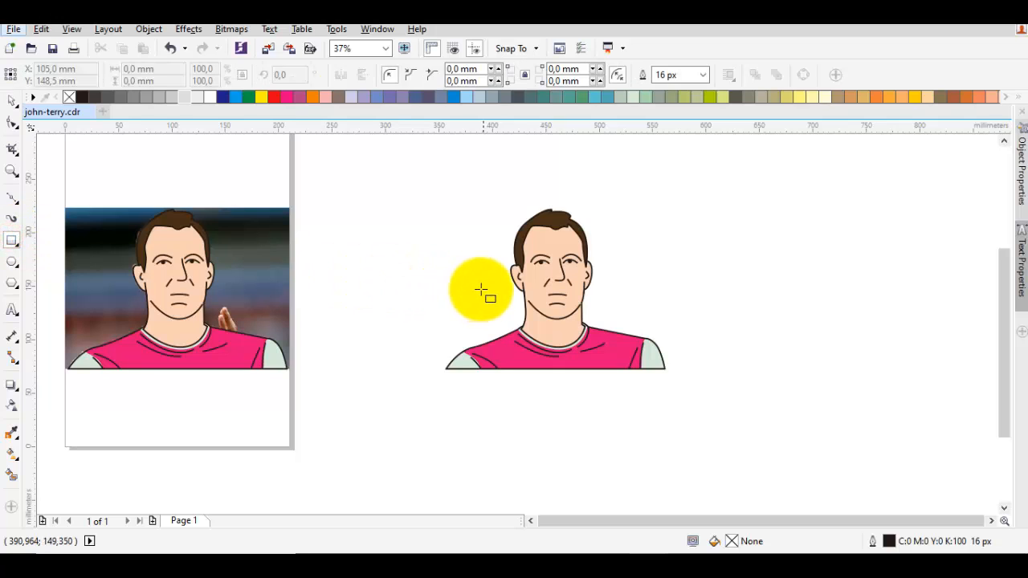
drag(470, 247, 642, 360)
key(space)
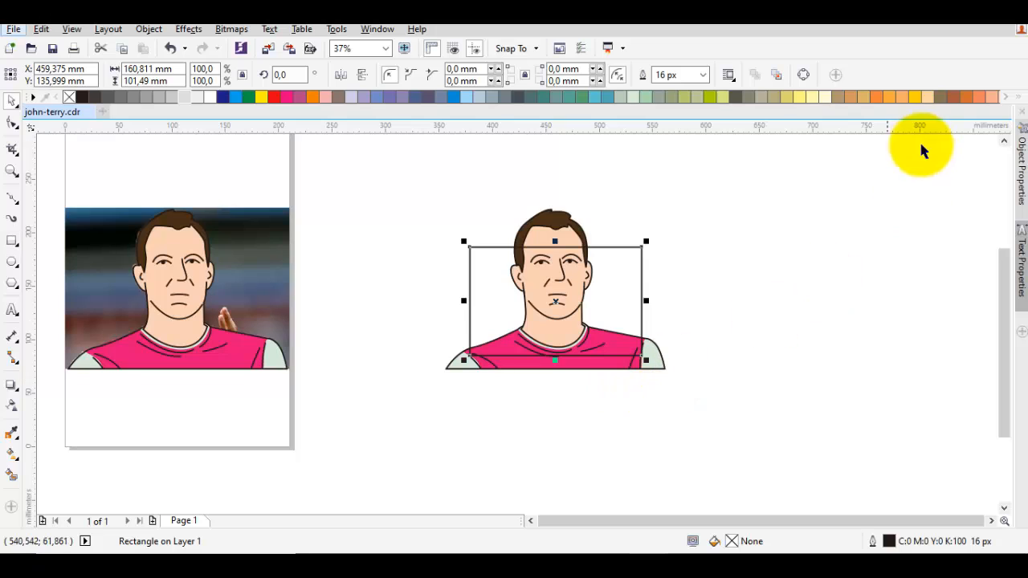
- Fill the rectangle over the copied portrait with pale green (C40 M0 Y40 K0) and remove its outline
click(644, 97)
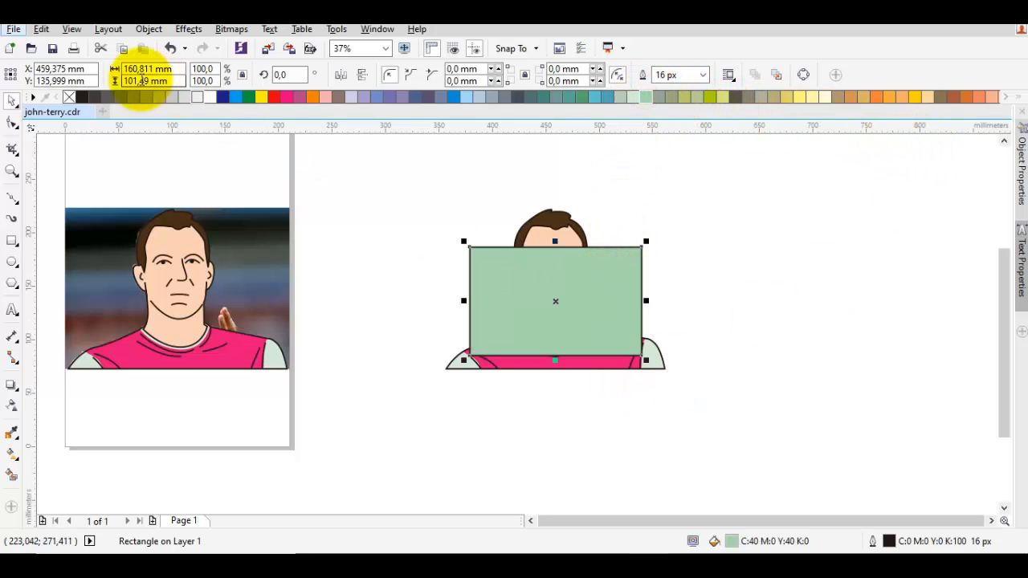
right_click(70, 97)
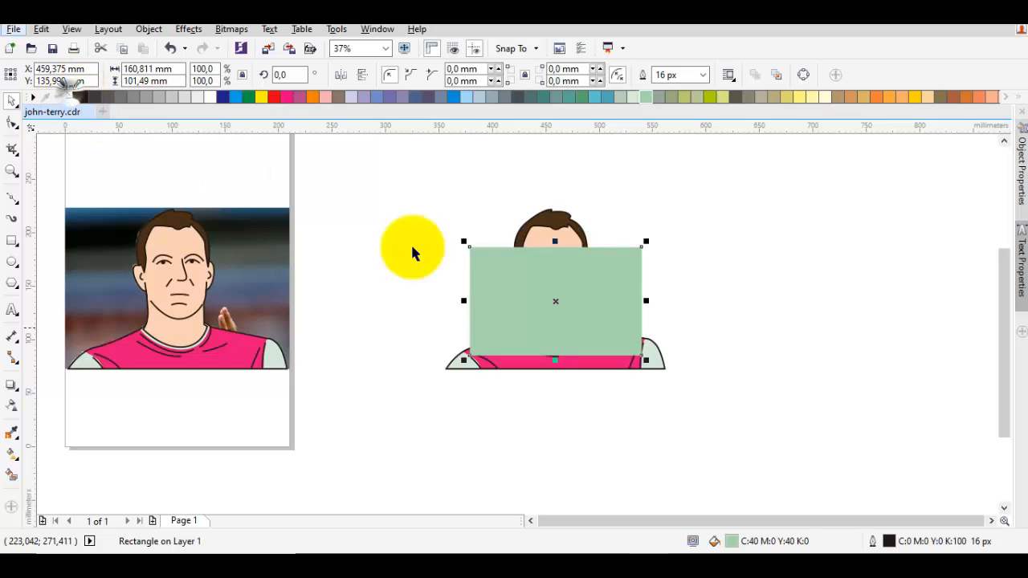
- Send the rectangle to the back of the layer, behind the copied portrait
right_click(626, 283)
mouse_move(686, 383)
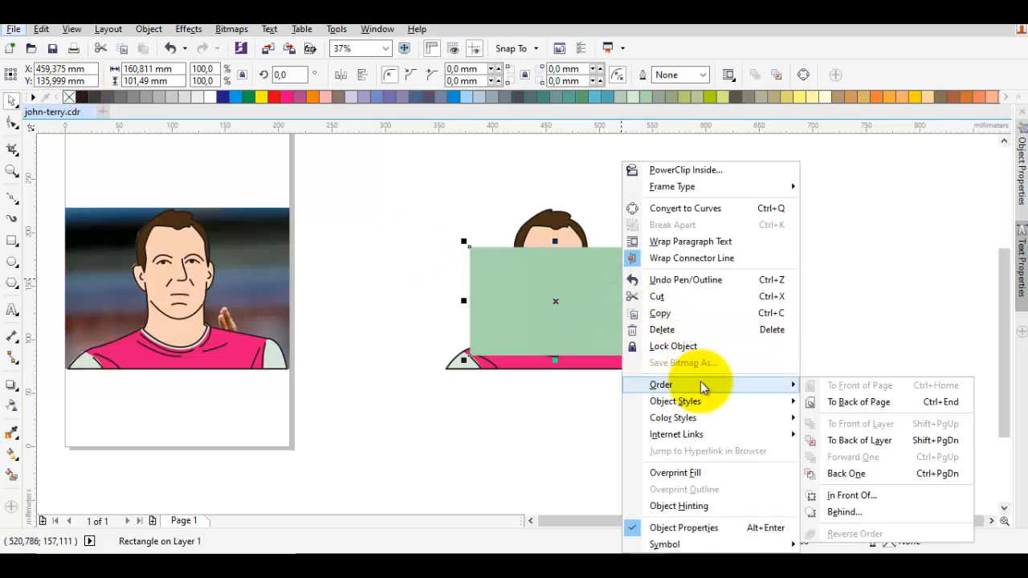
click(859, 438)
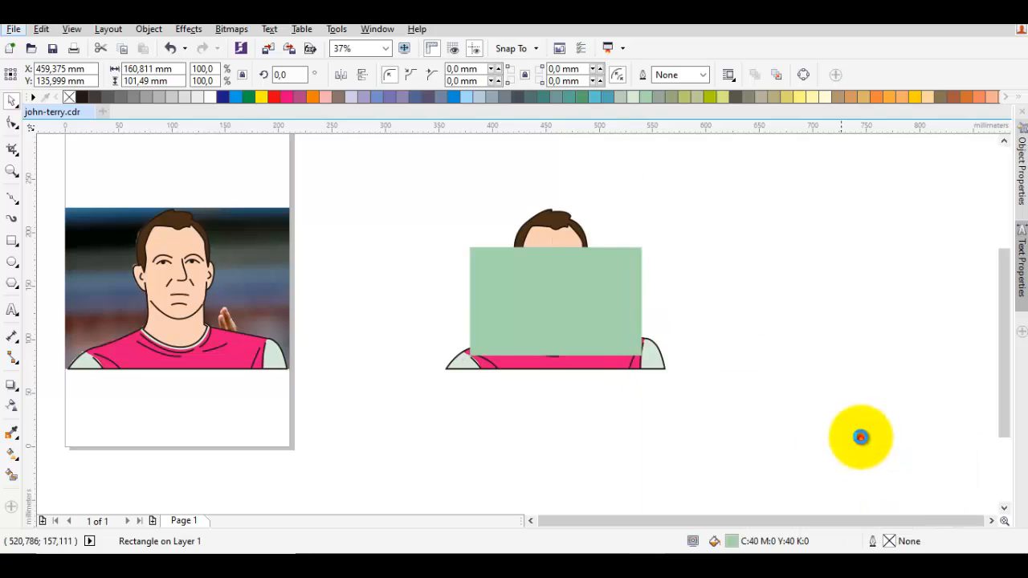
click(764, 295)
- Change the background rectangle's fill to light blue (C60 M0 Y20 K0)
click(608, 272)
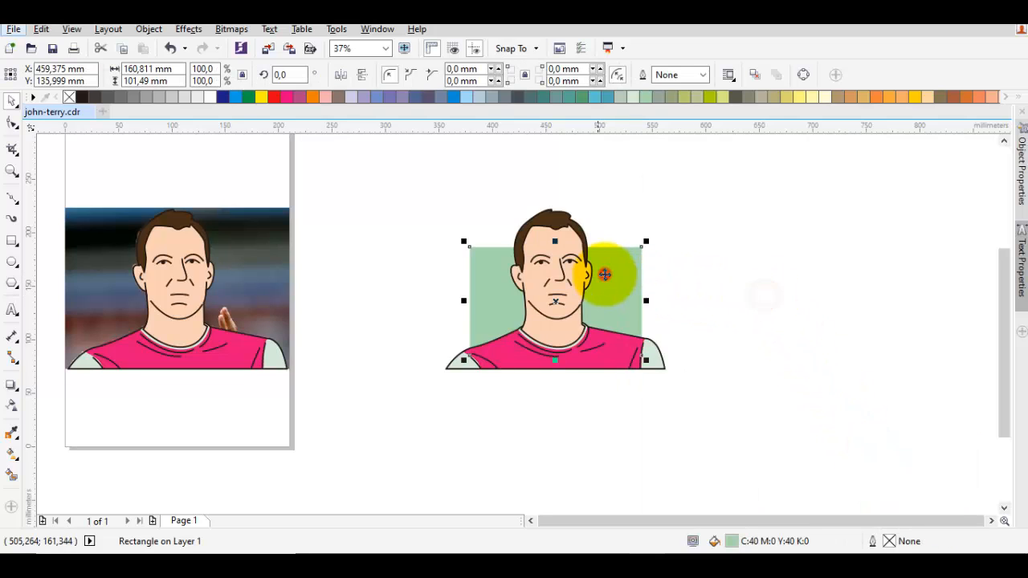
click(594, 101)
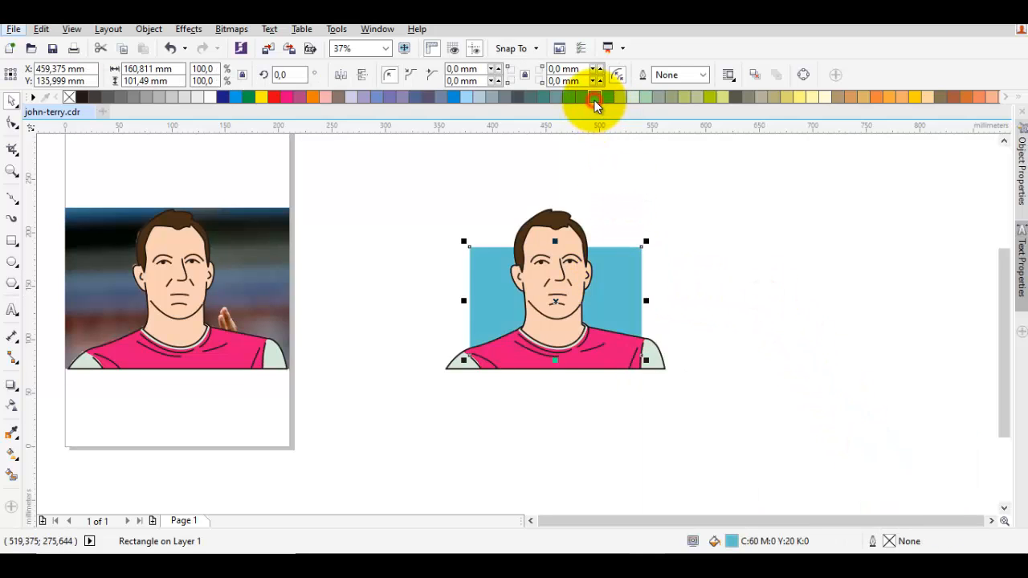
click(732, 257)
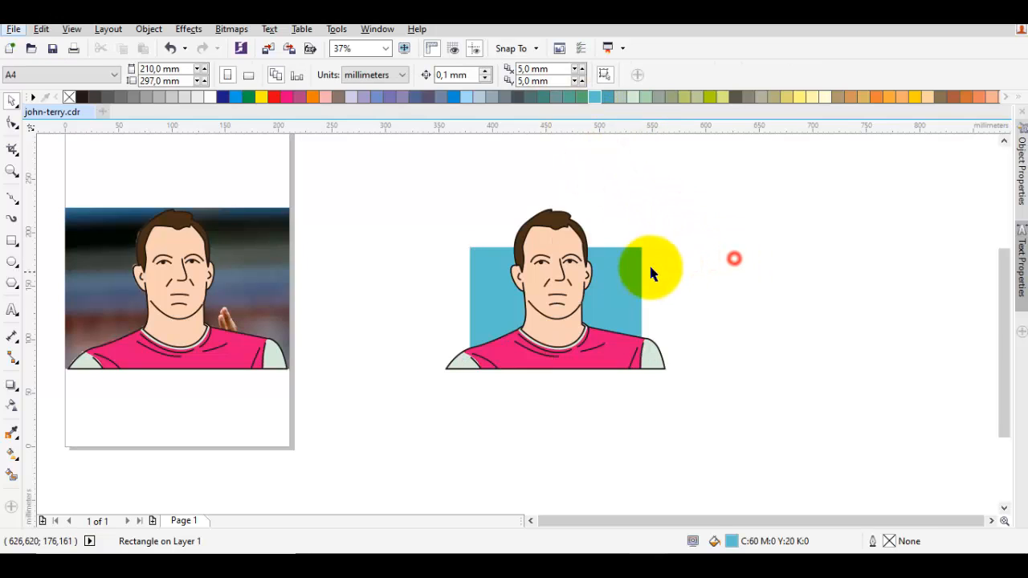
- Examine the copied portrait and its blue background rectangle, both close up and as a whole
scroll(643, 270, up, 2)
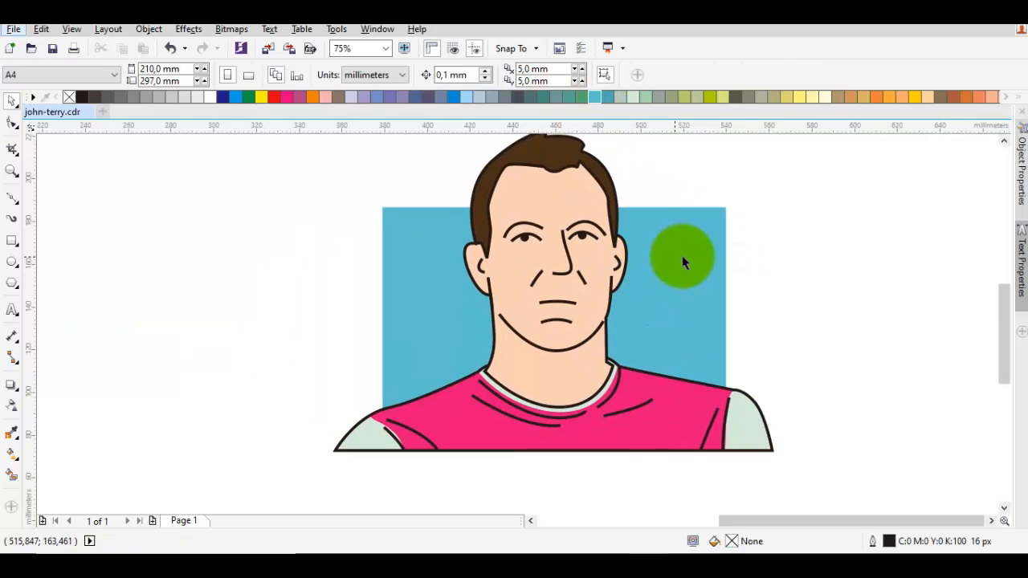
scroll(682, 257, down, 2)
drag(793, 409, 455, 143)
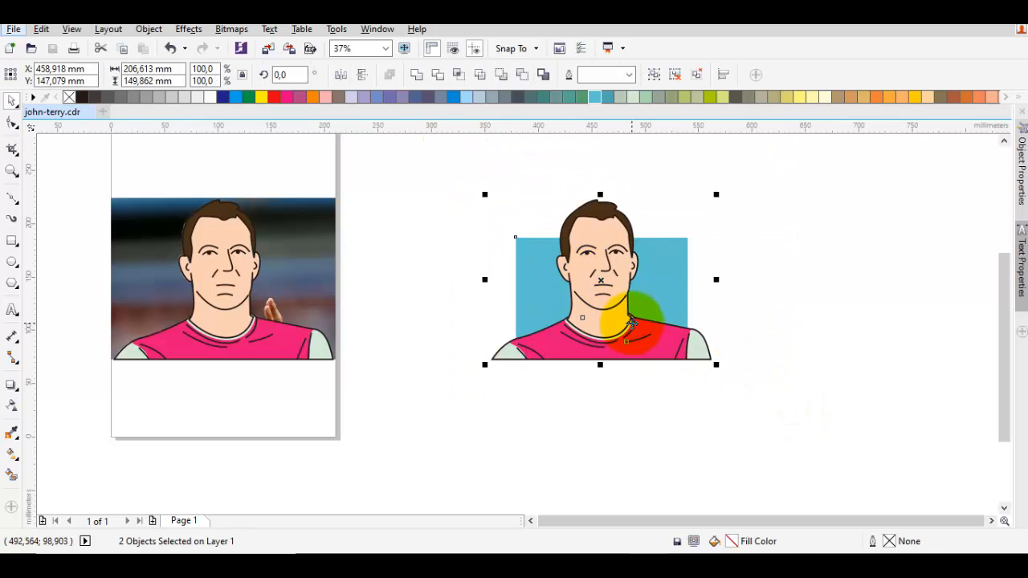
right_click(631, 310)
click(698, 298)
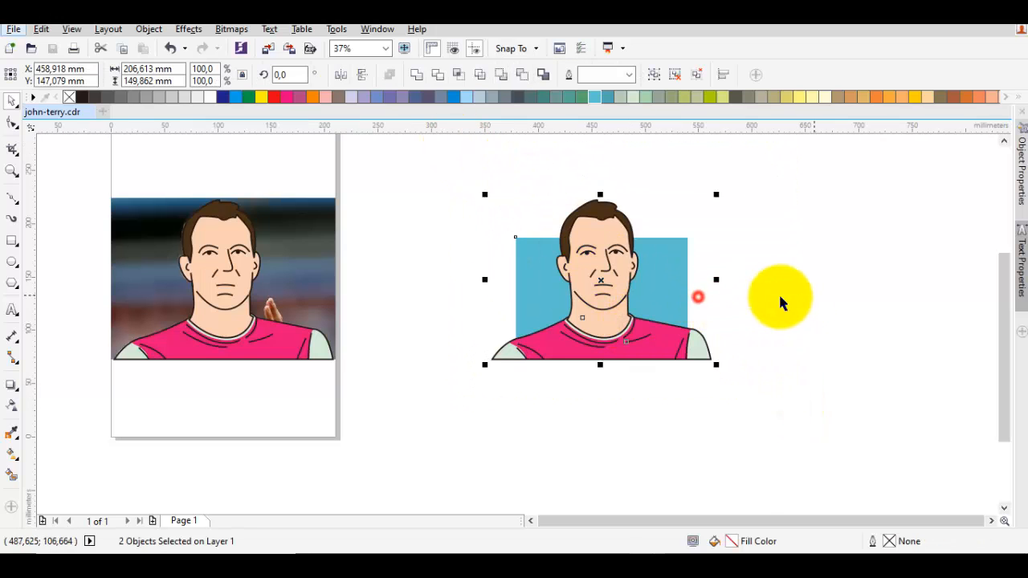
click(813, 295)
scroll(655, 295, up, 1)
key(F6)
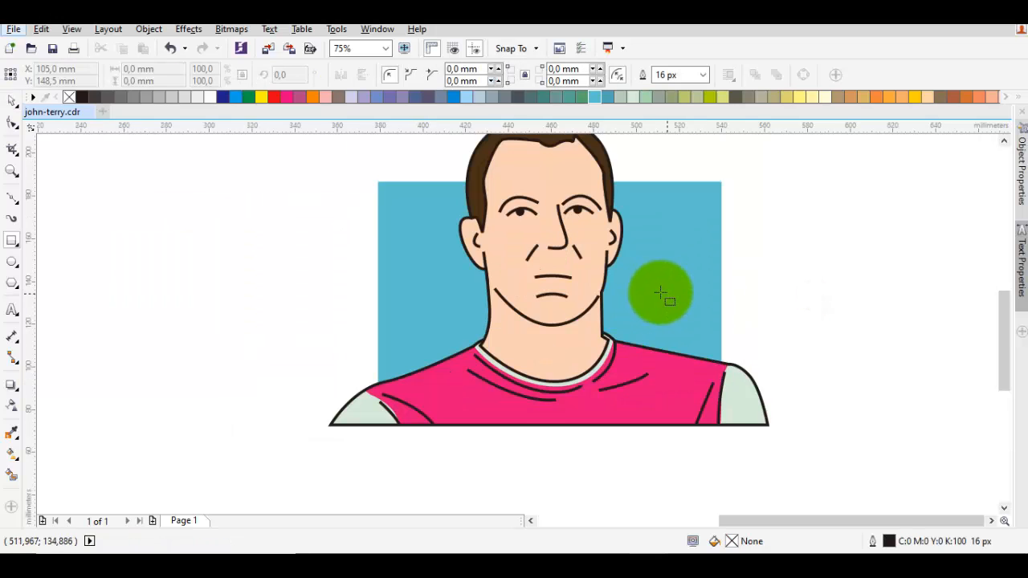
scroll(650, 317, up, 2)
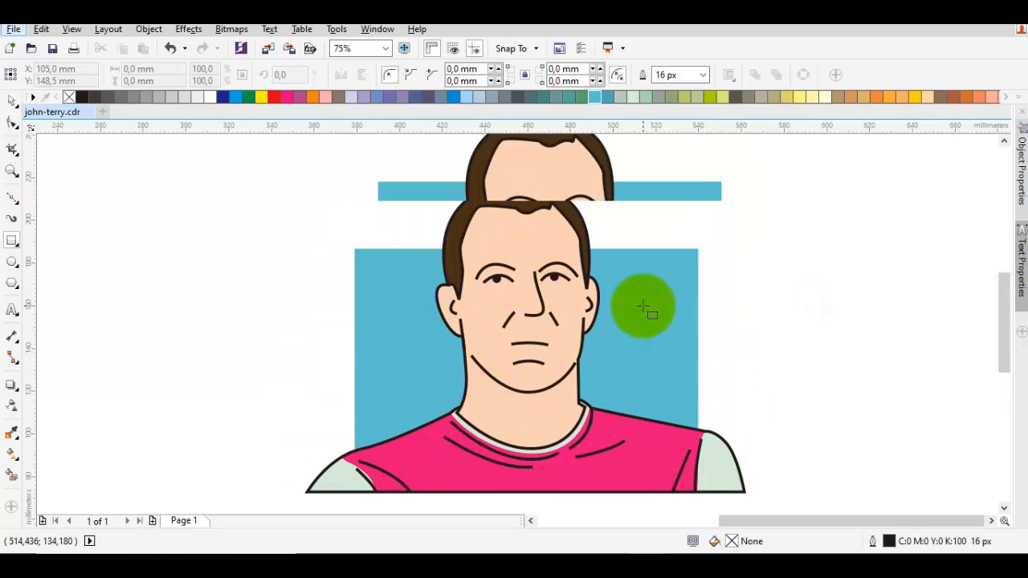
drag(643, 306, 649, 284)
key(space)
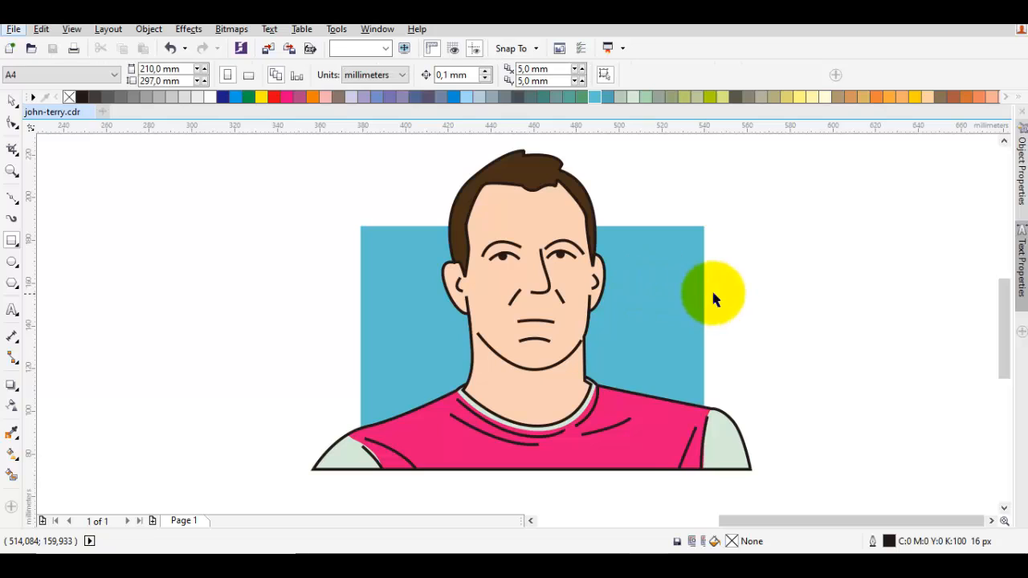